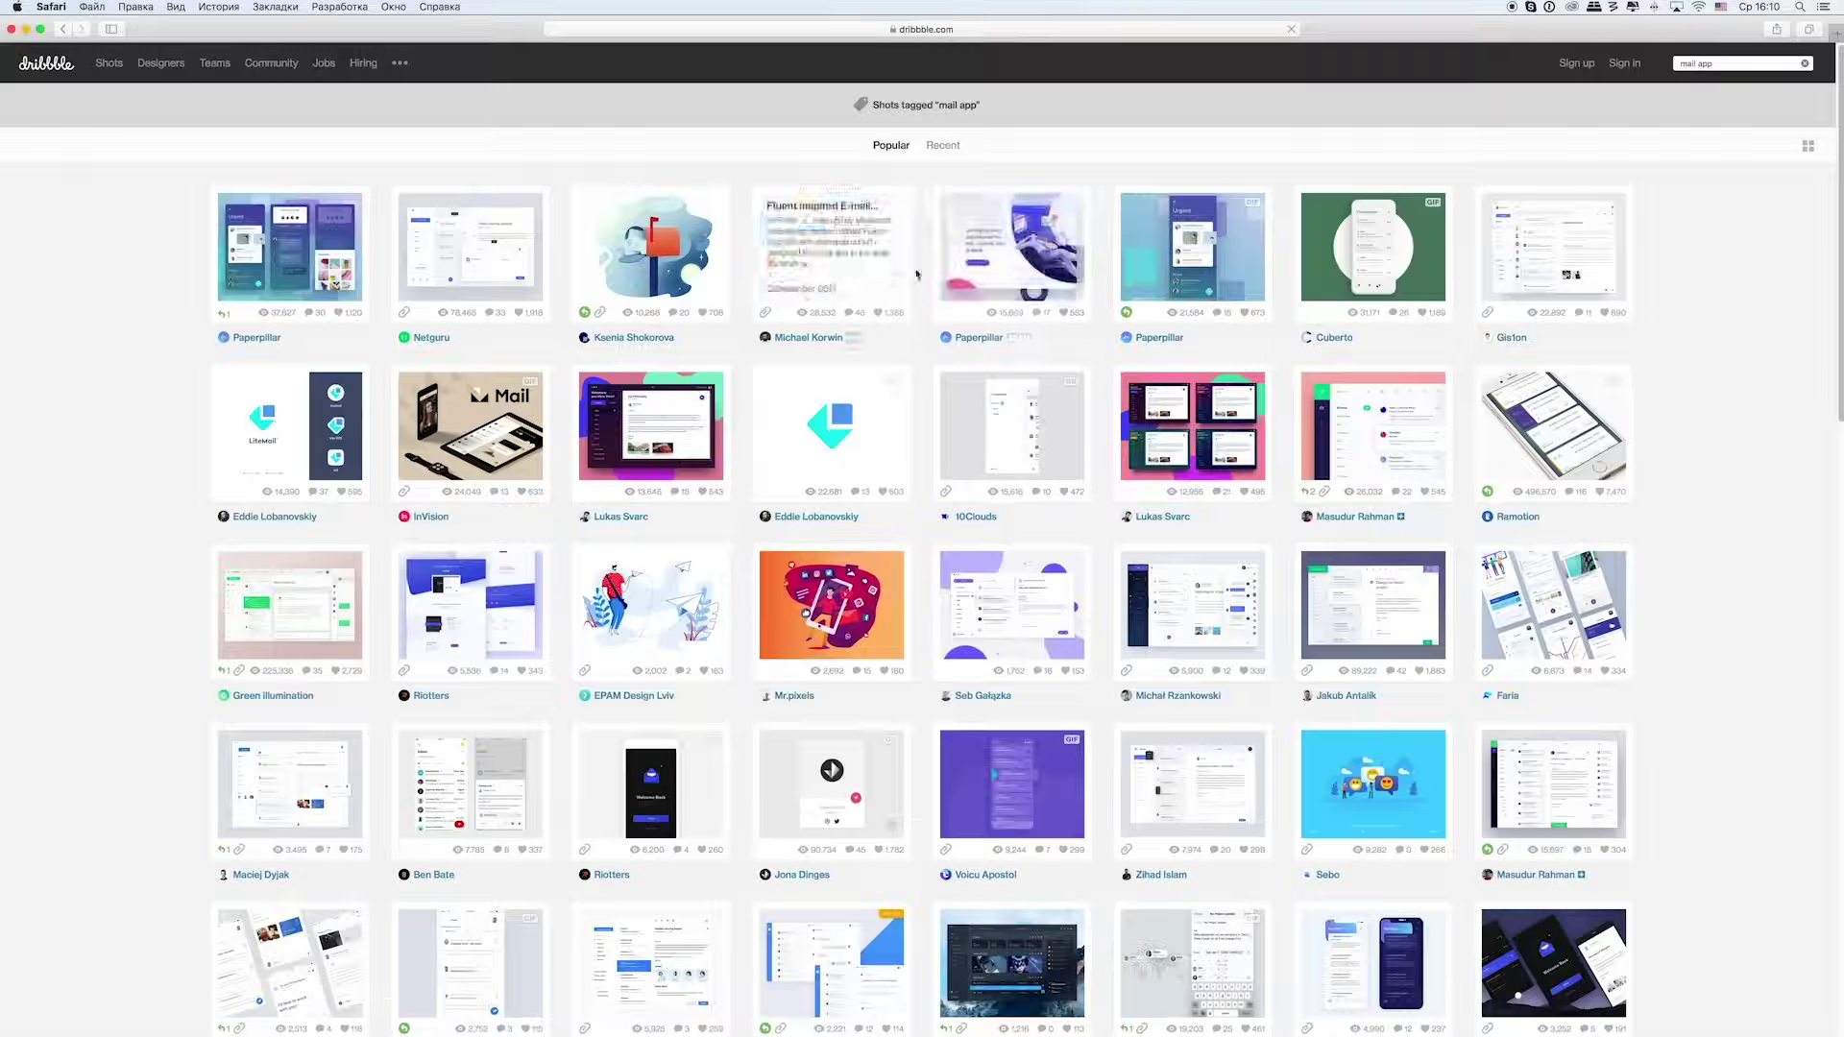
Browse mail app design results on Dribbble, Behance and Pinterest for interface references
{"action": "scroll", "coordinate": [843, 374], "scroll_direction": "down", "scroll_amount": 10}
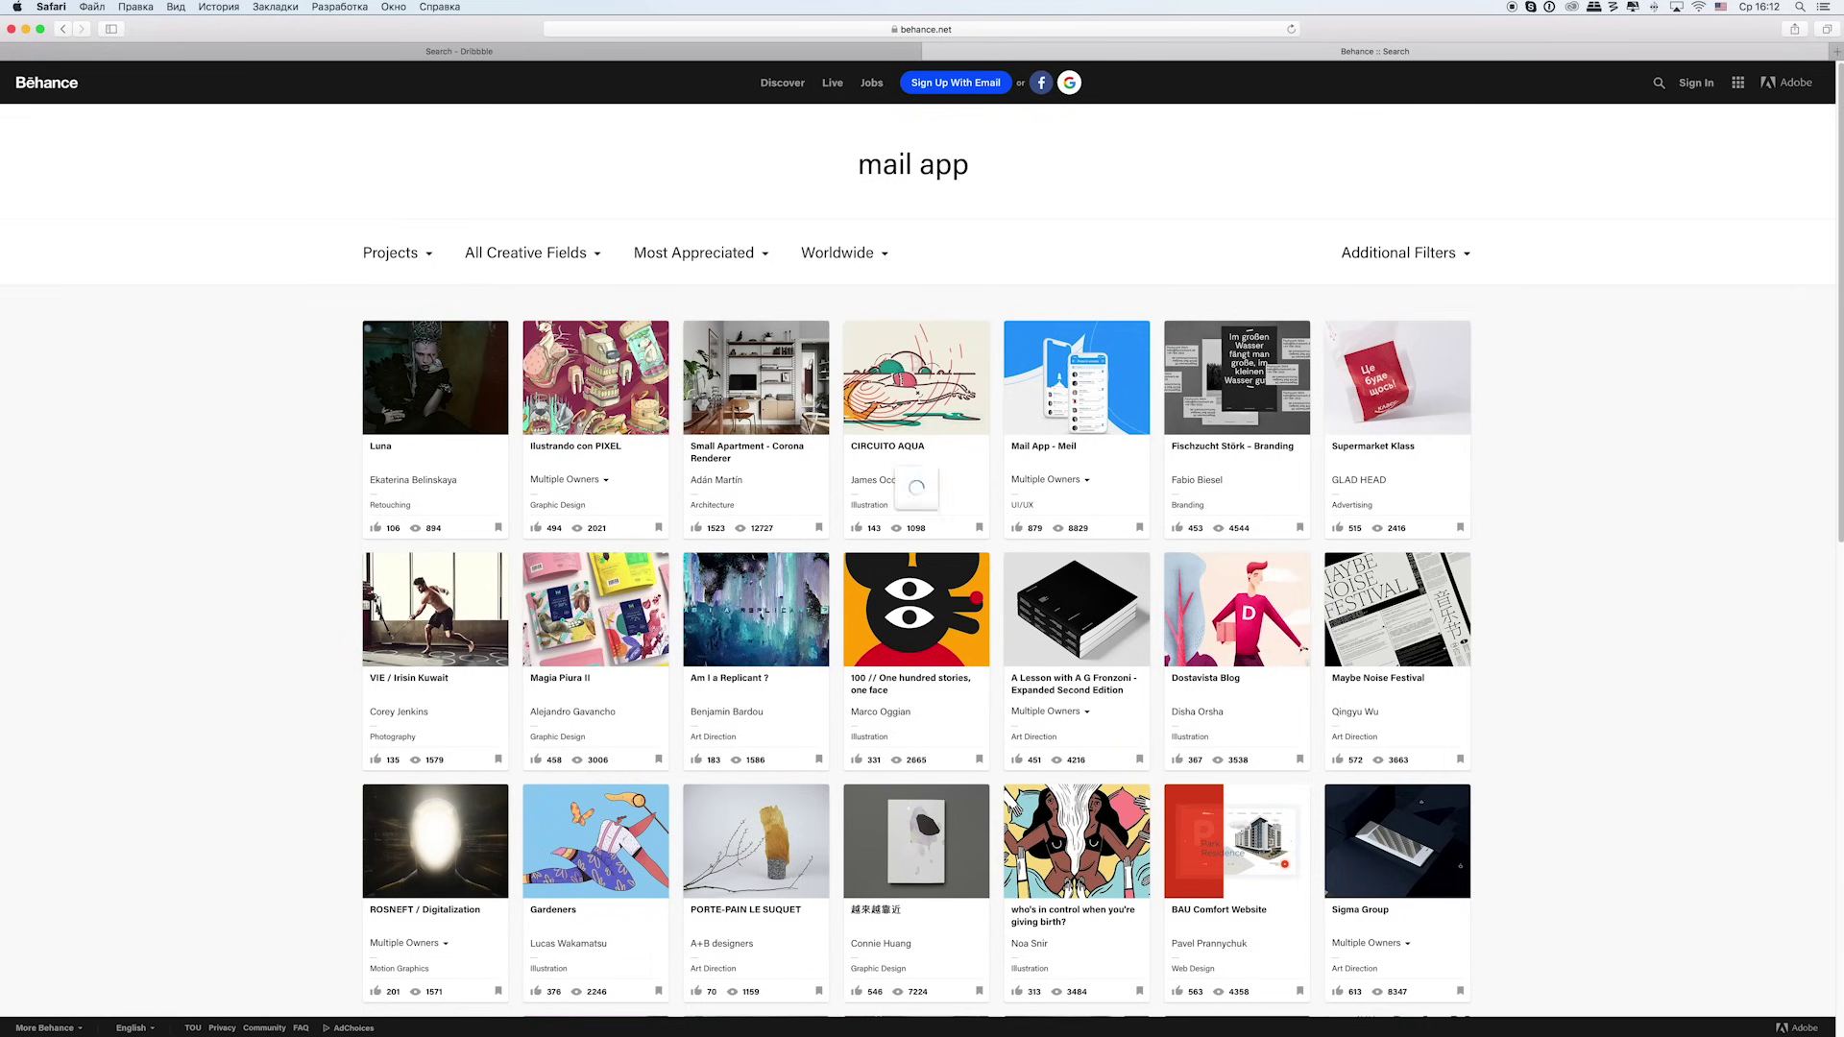
{"action": "scroll", "coordinate": [842, 337], "scroll_direction": "down", "scroll_amount": 5}
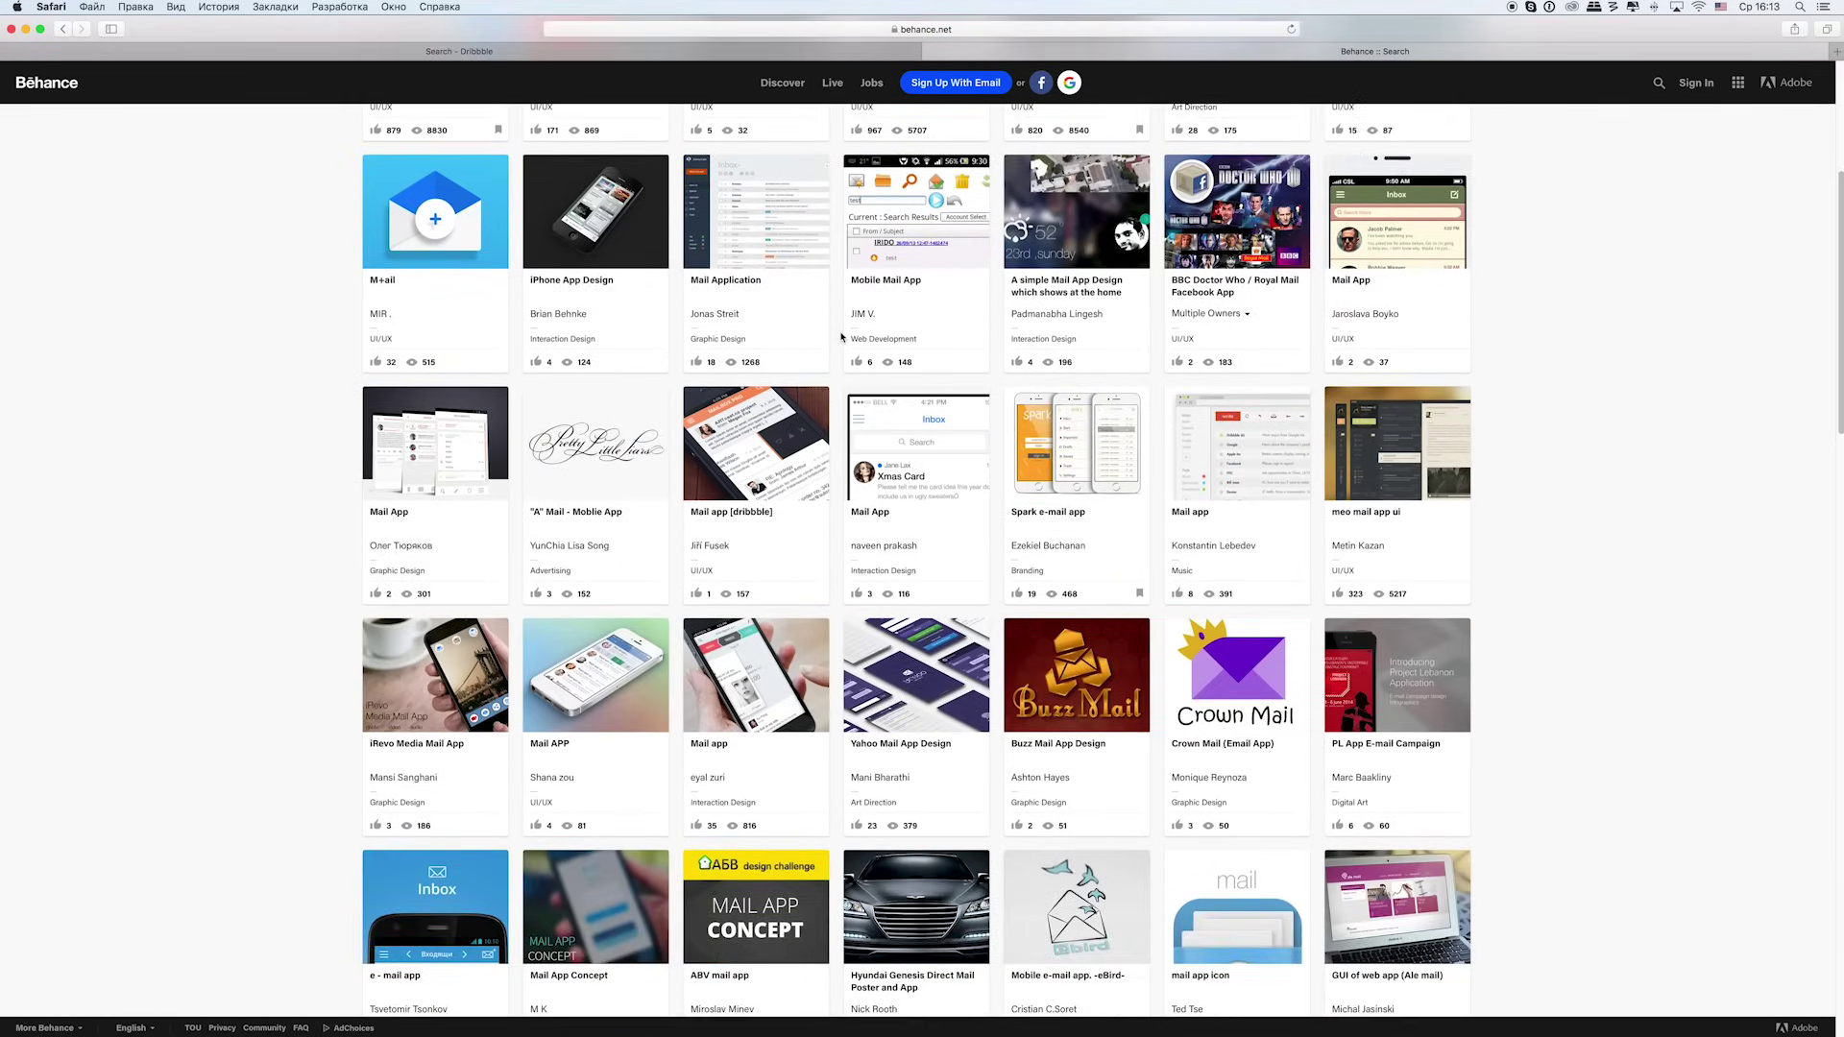
{"action": "scroll", "coordinate": [842, 336], "scroll_direction": "down", "scroll_amount": 5}
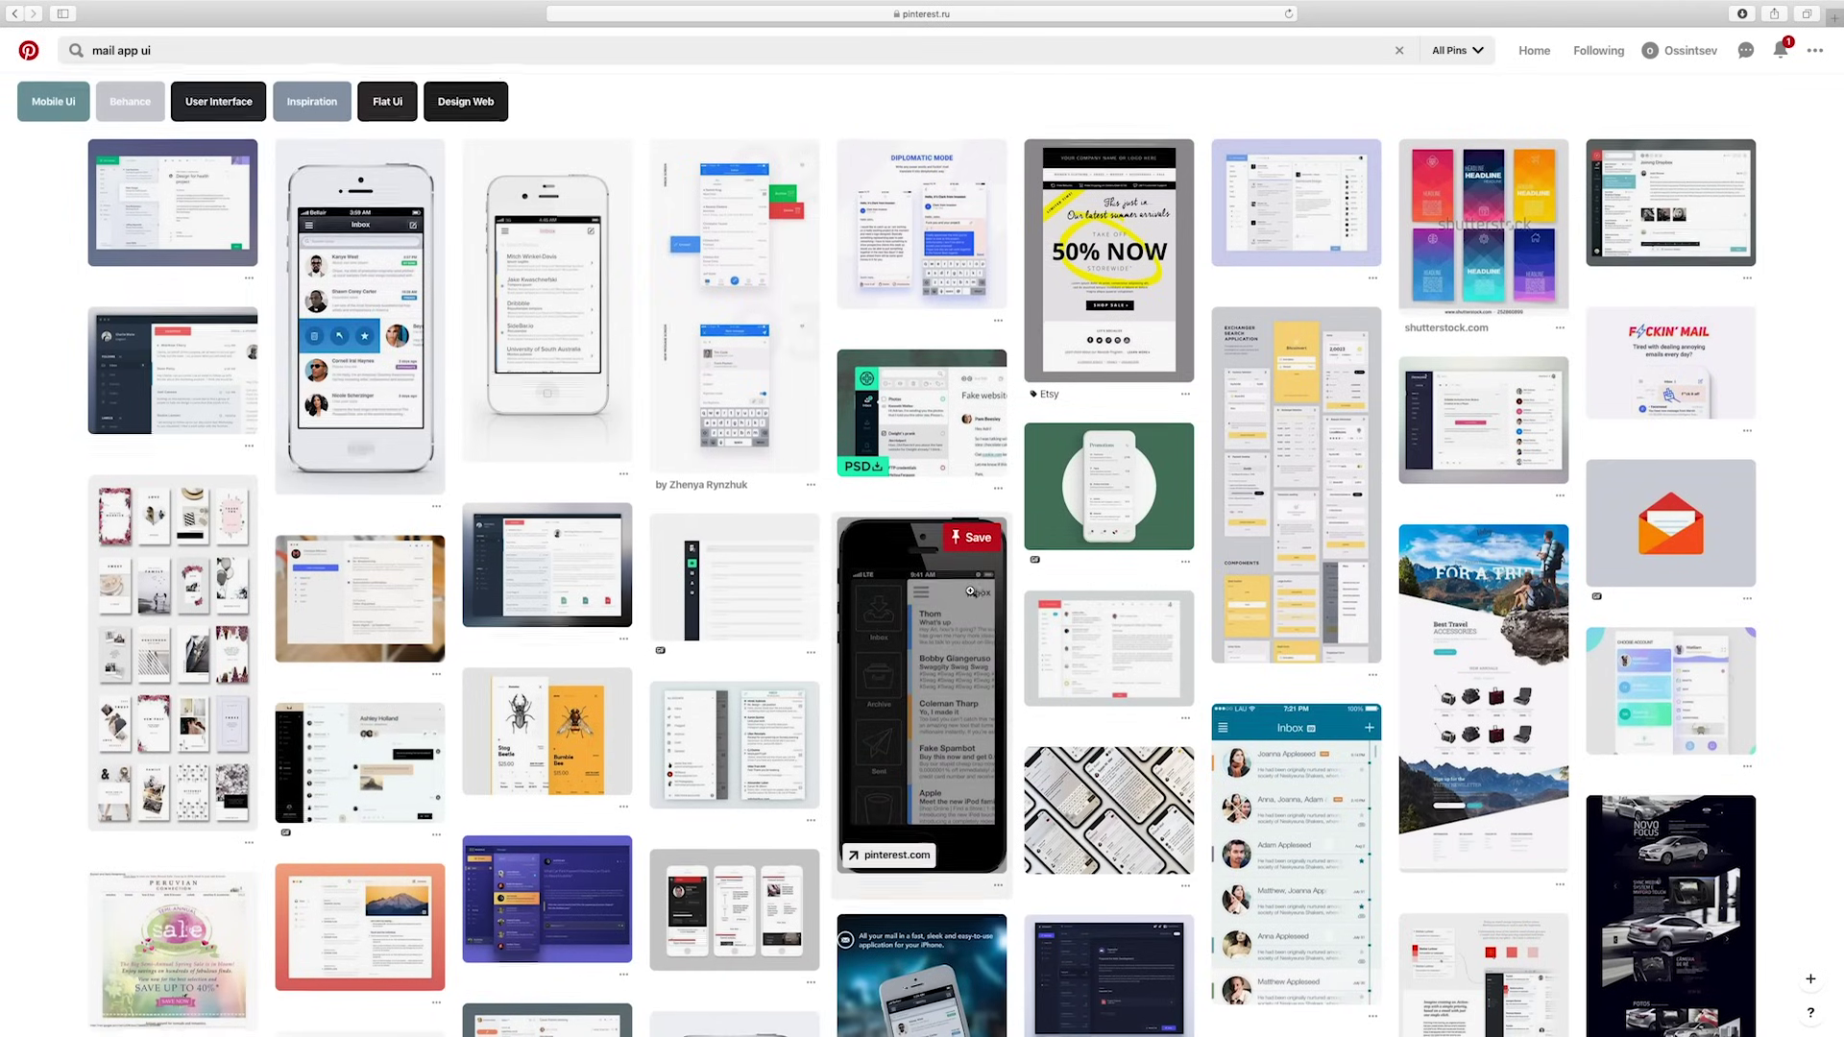
{"action": "scroll", "coordinate": [970, 591], "scroll_direction": "down", "scroll_amount": 3}
{"action": "scroll", "coordinate": [970, 590], "scroll_direction": "down", "scroll_amount": 8}
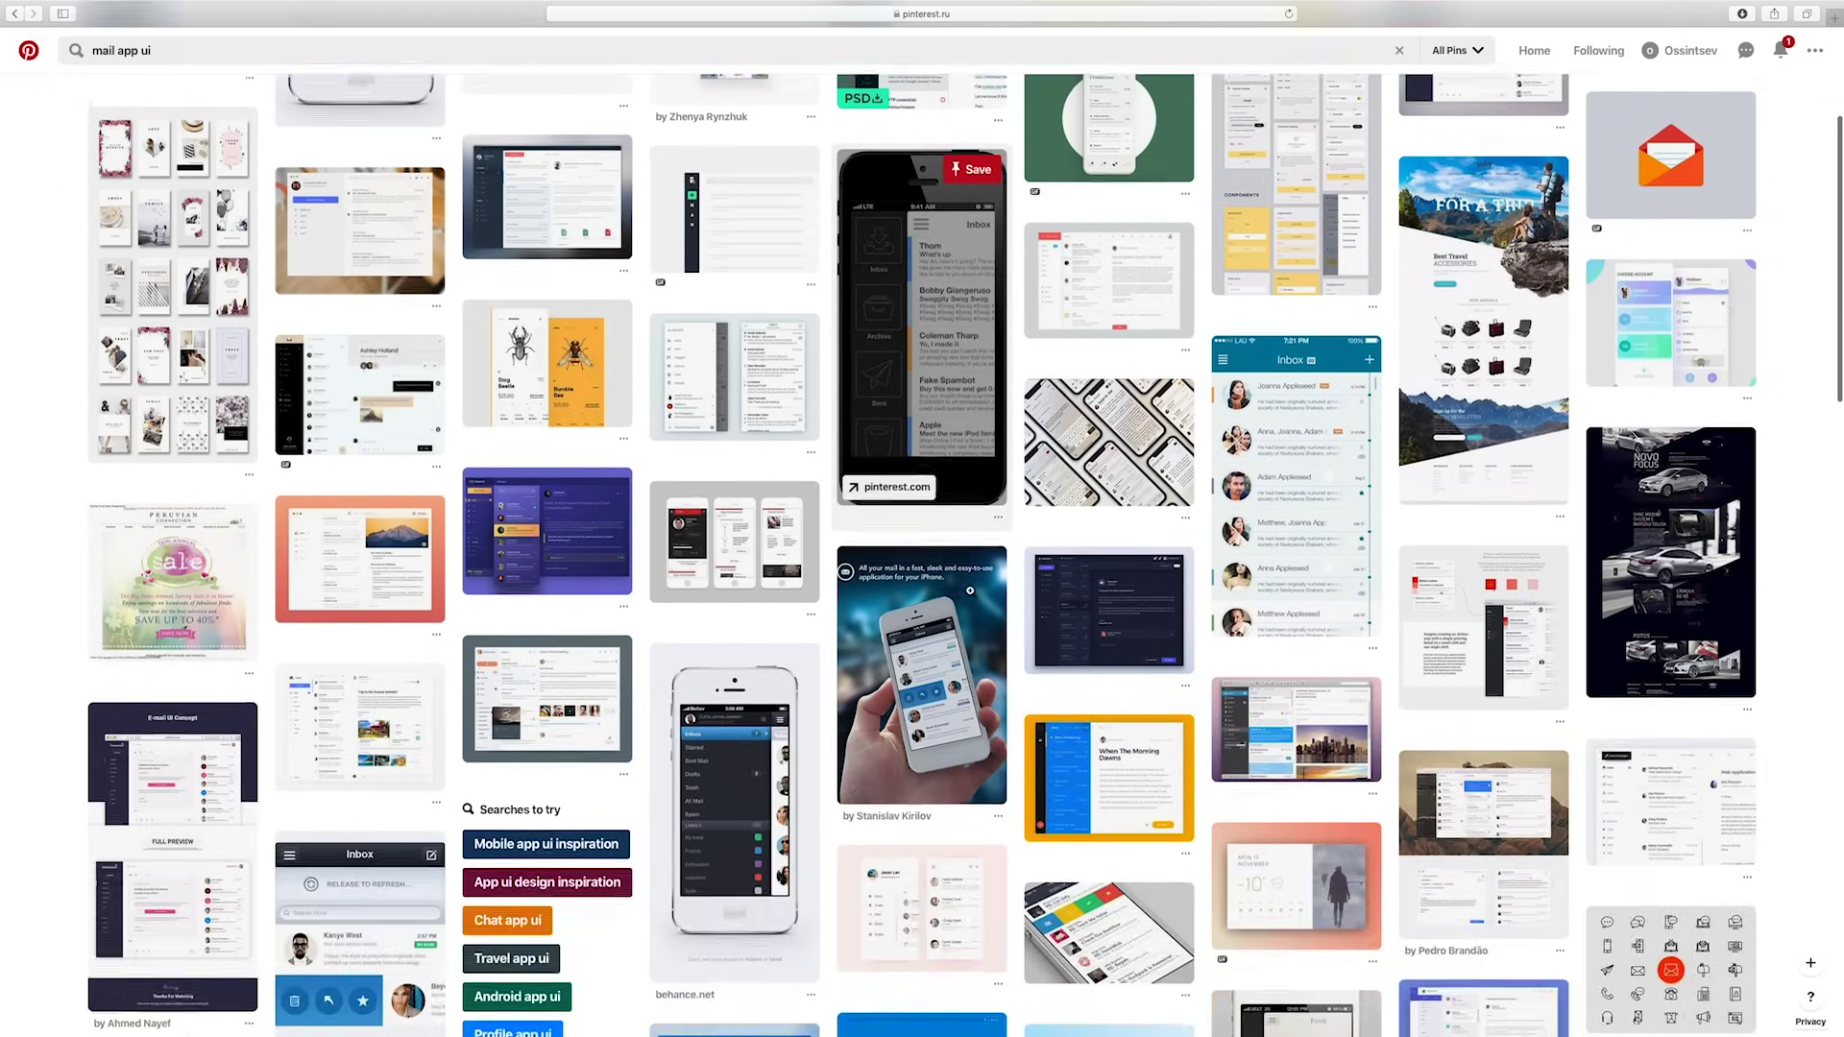
{"action": "scroll", "coordinate": [970, 591], "scroll_direction": "down", "scroll_amount": 4}
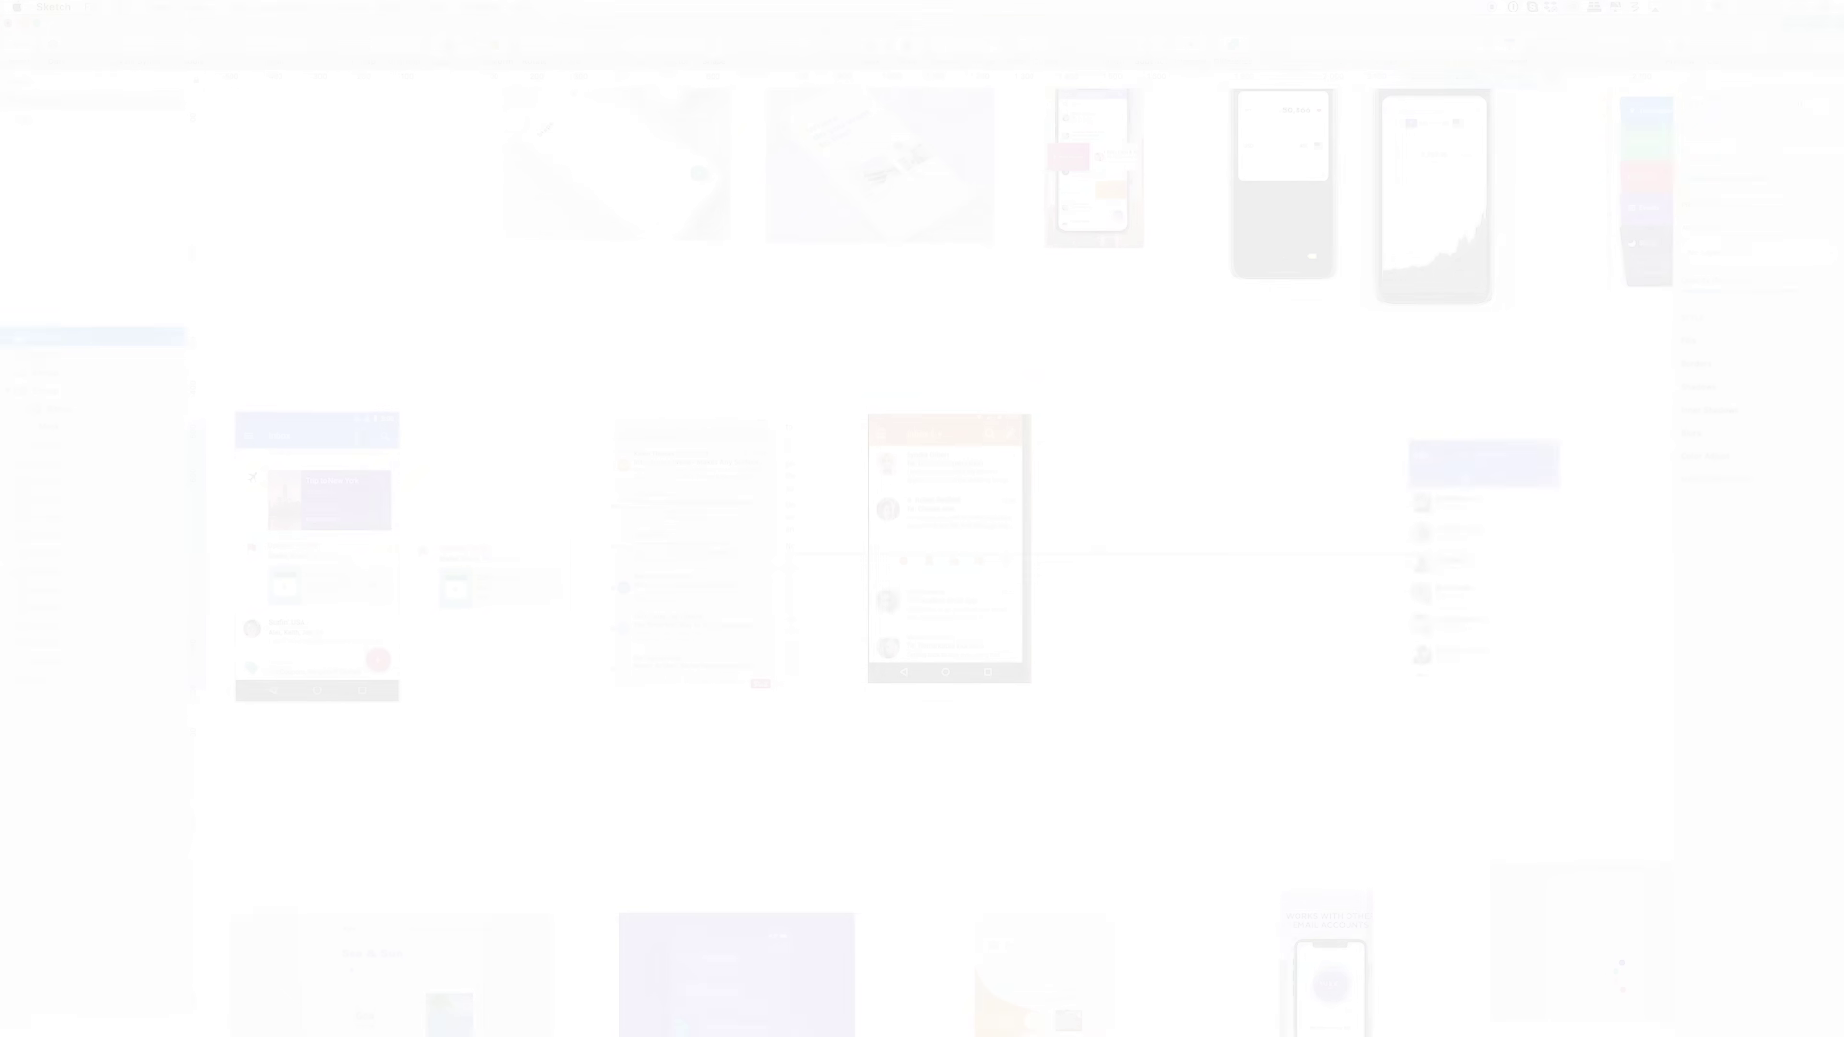
Switch to Sketch and line up the mail app reference images side by side on the Reference page
{"action": "left_click_drag", "start_coordinate": [1461, 564], "coordinate": [1170, 565]}
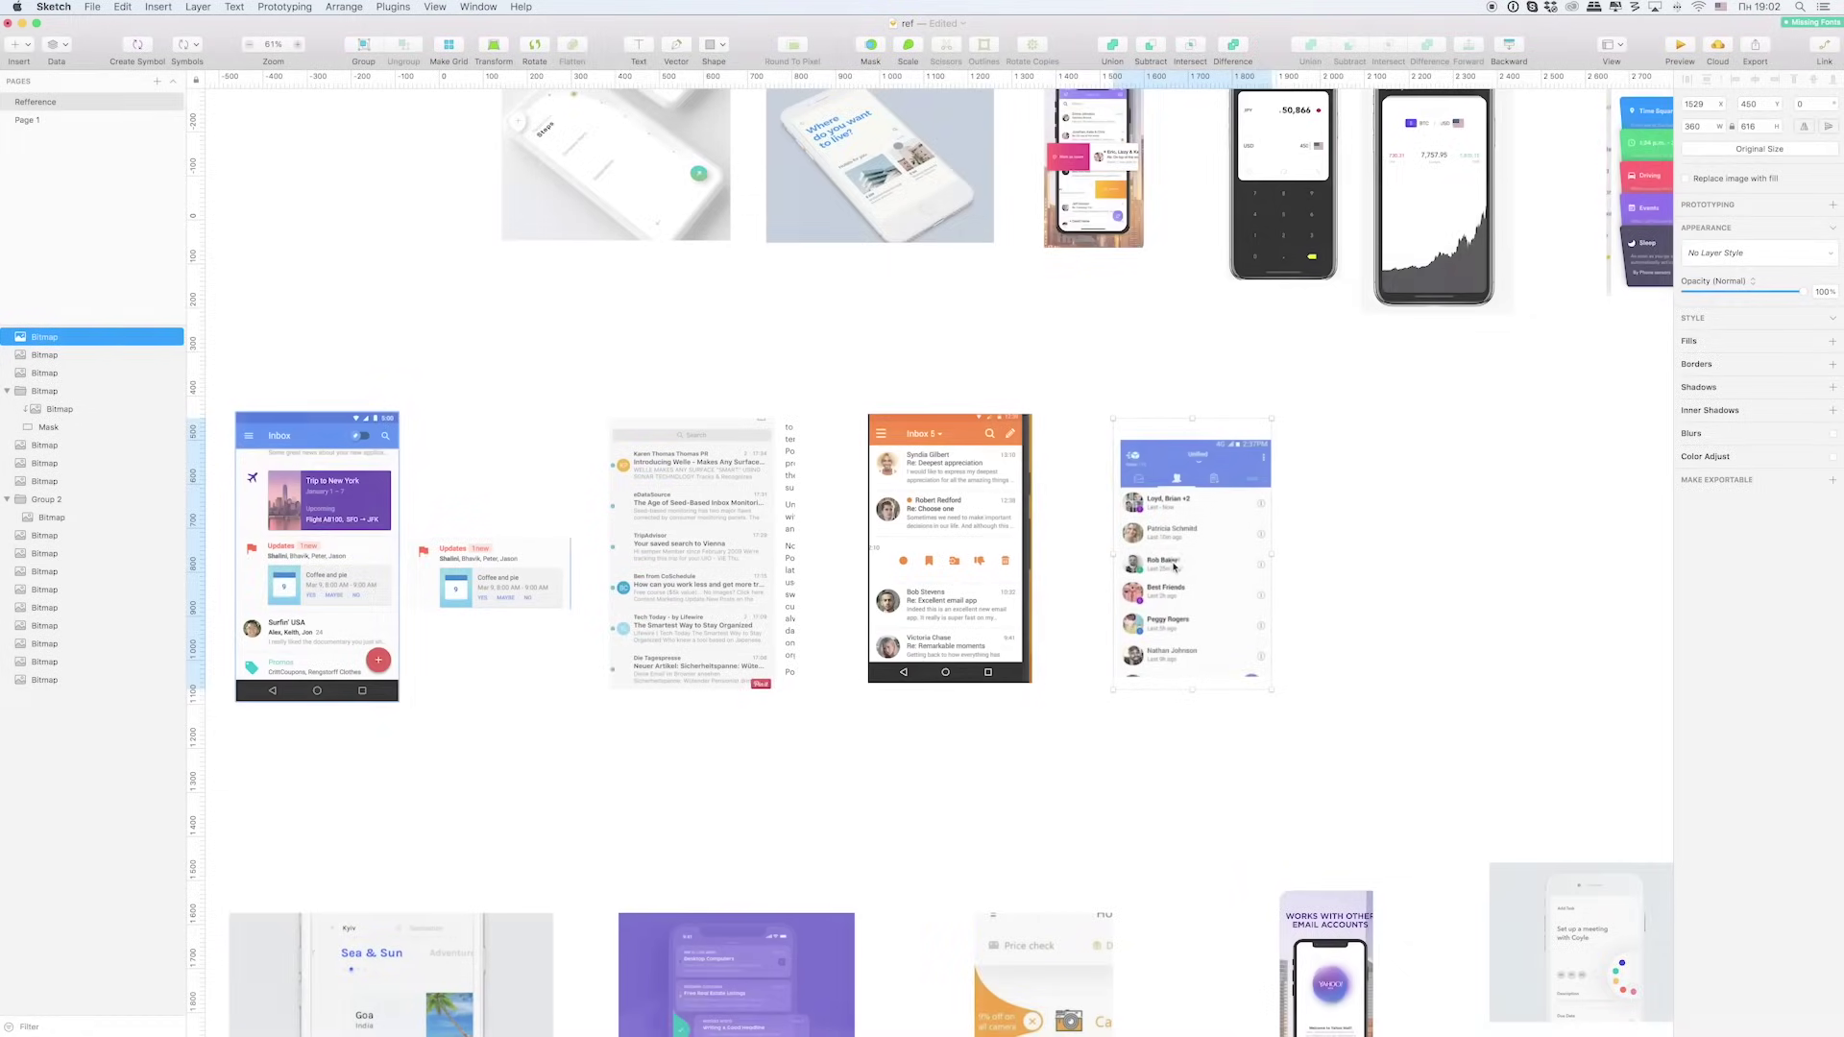
{"action": "scroll", "coordinate": [1176, 564], "scroll_direction": "down", "scroll_amount": 9}
{"action": "scroll", "coordinate": [1176, 564], "scroll_direction": "left", "scroll_amount": 7}
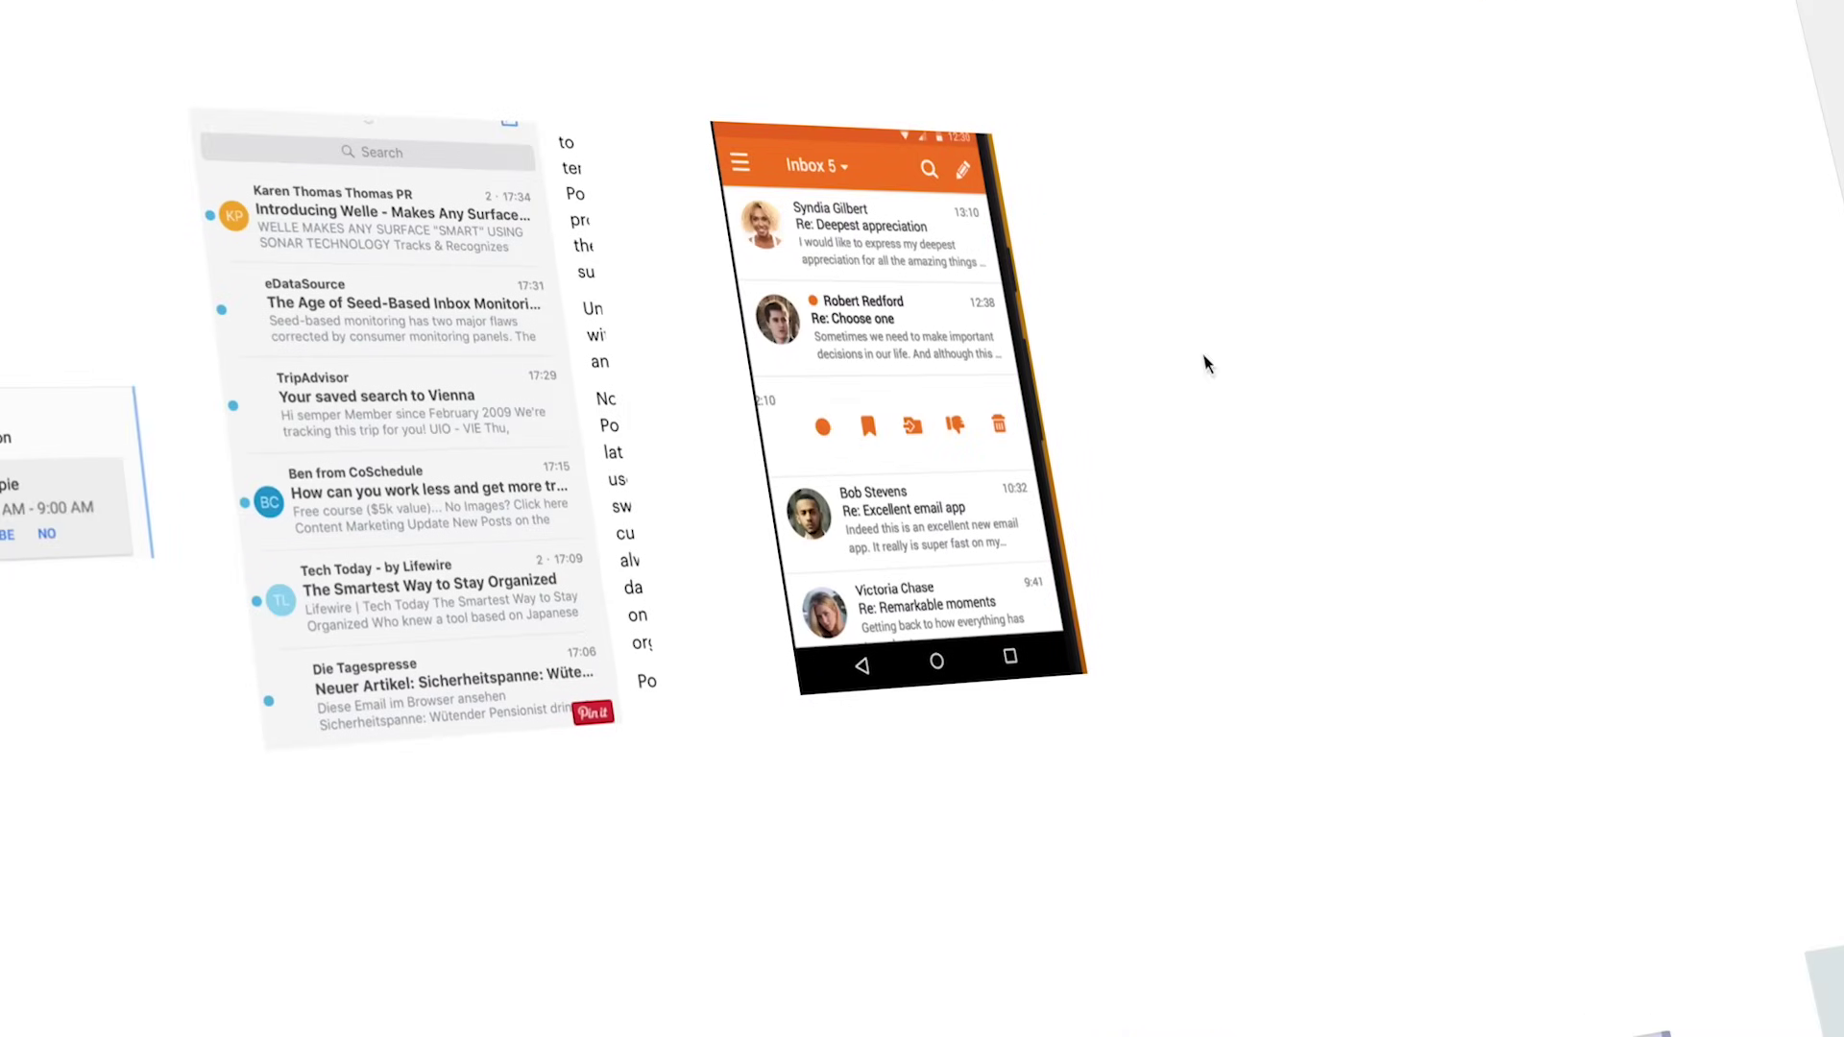
{"action": "key", "text": "super+v"}
{"action": "left_click_drag", "start_coordinate": [1663, 421], "coordinate": [1231, 420]}
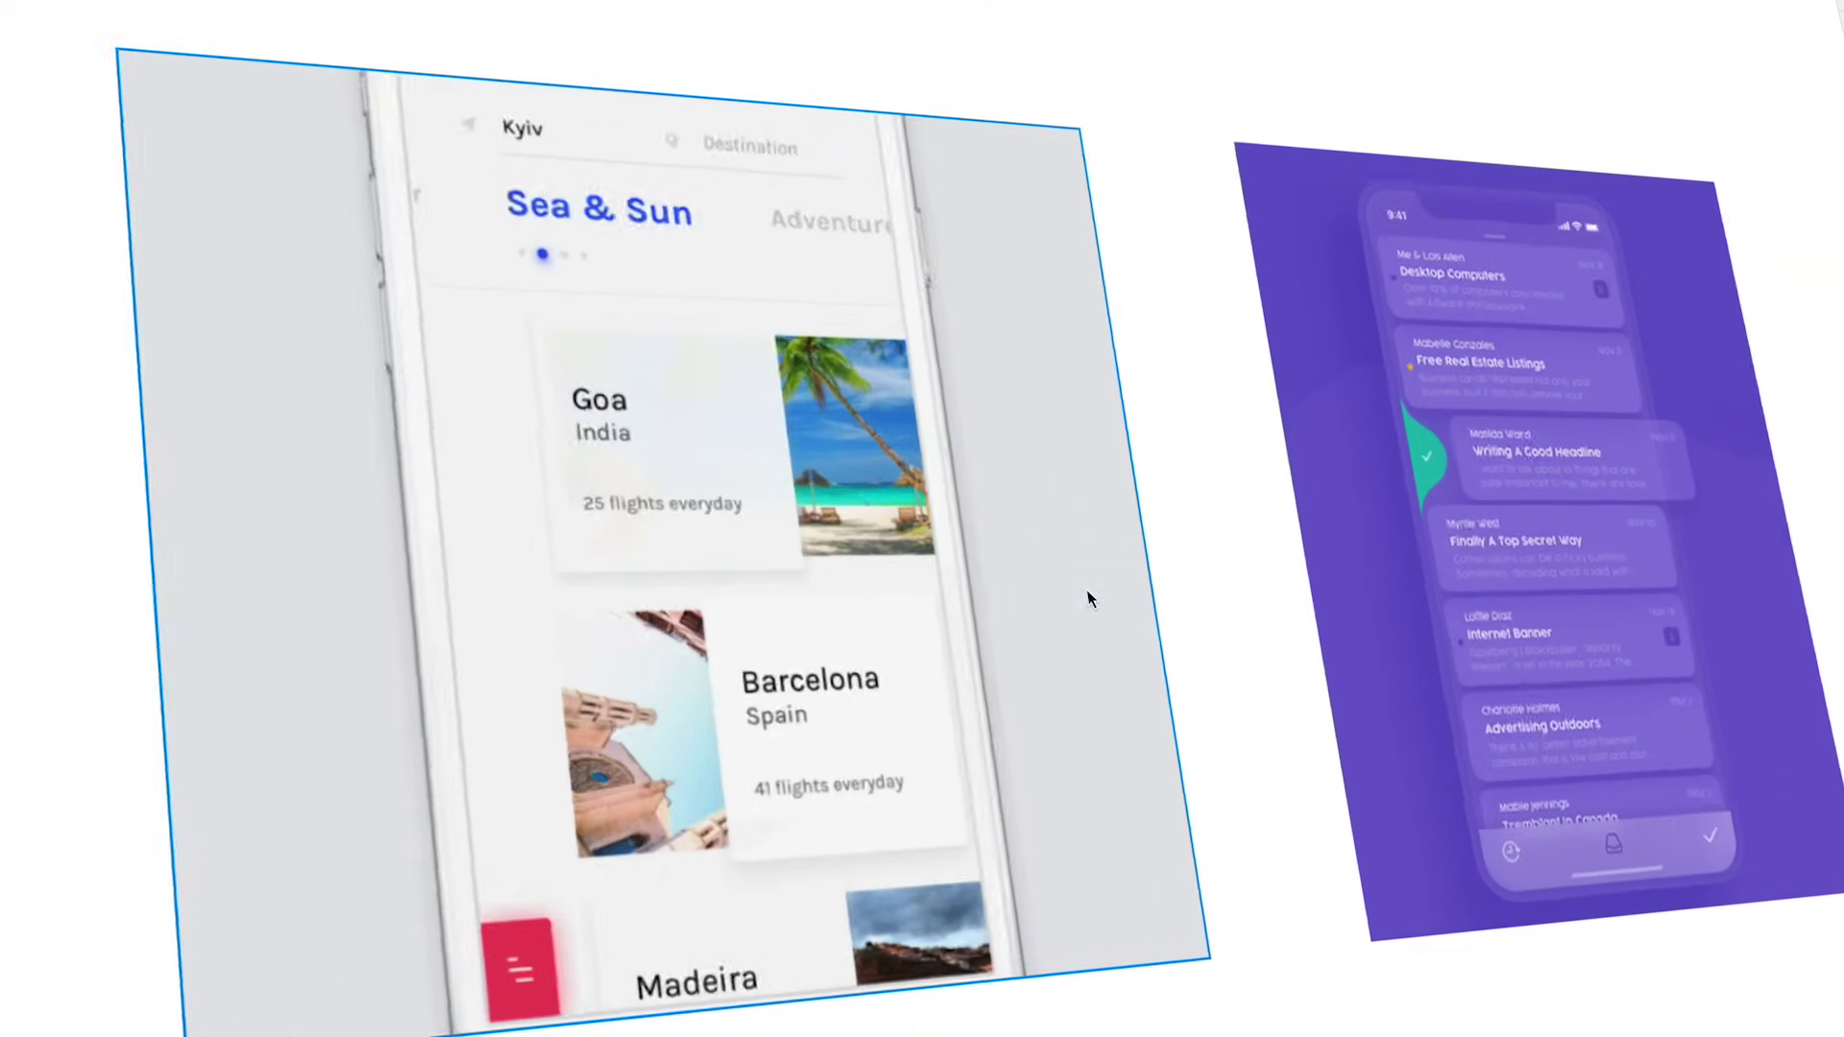
{"action": "scroll", "coordinate": [1088, 600], "scroll_direction": "right", "scroll_amount": 8}
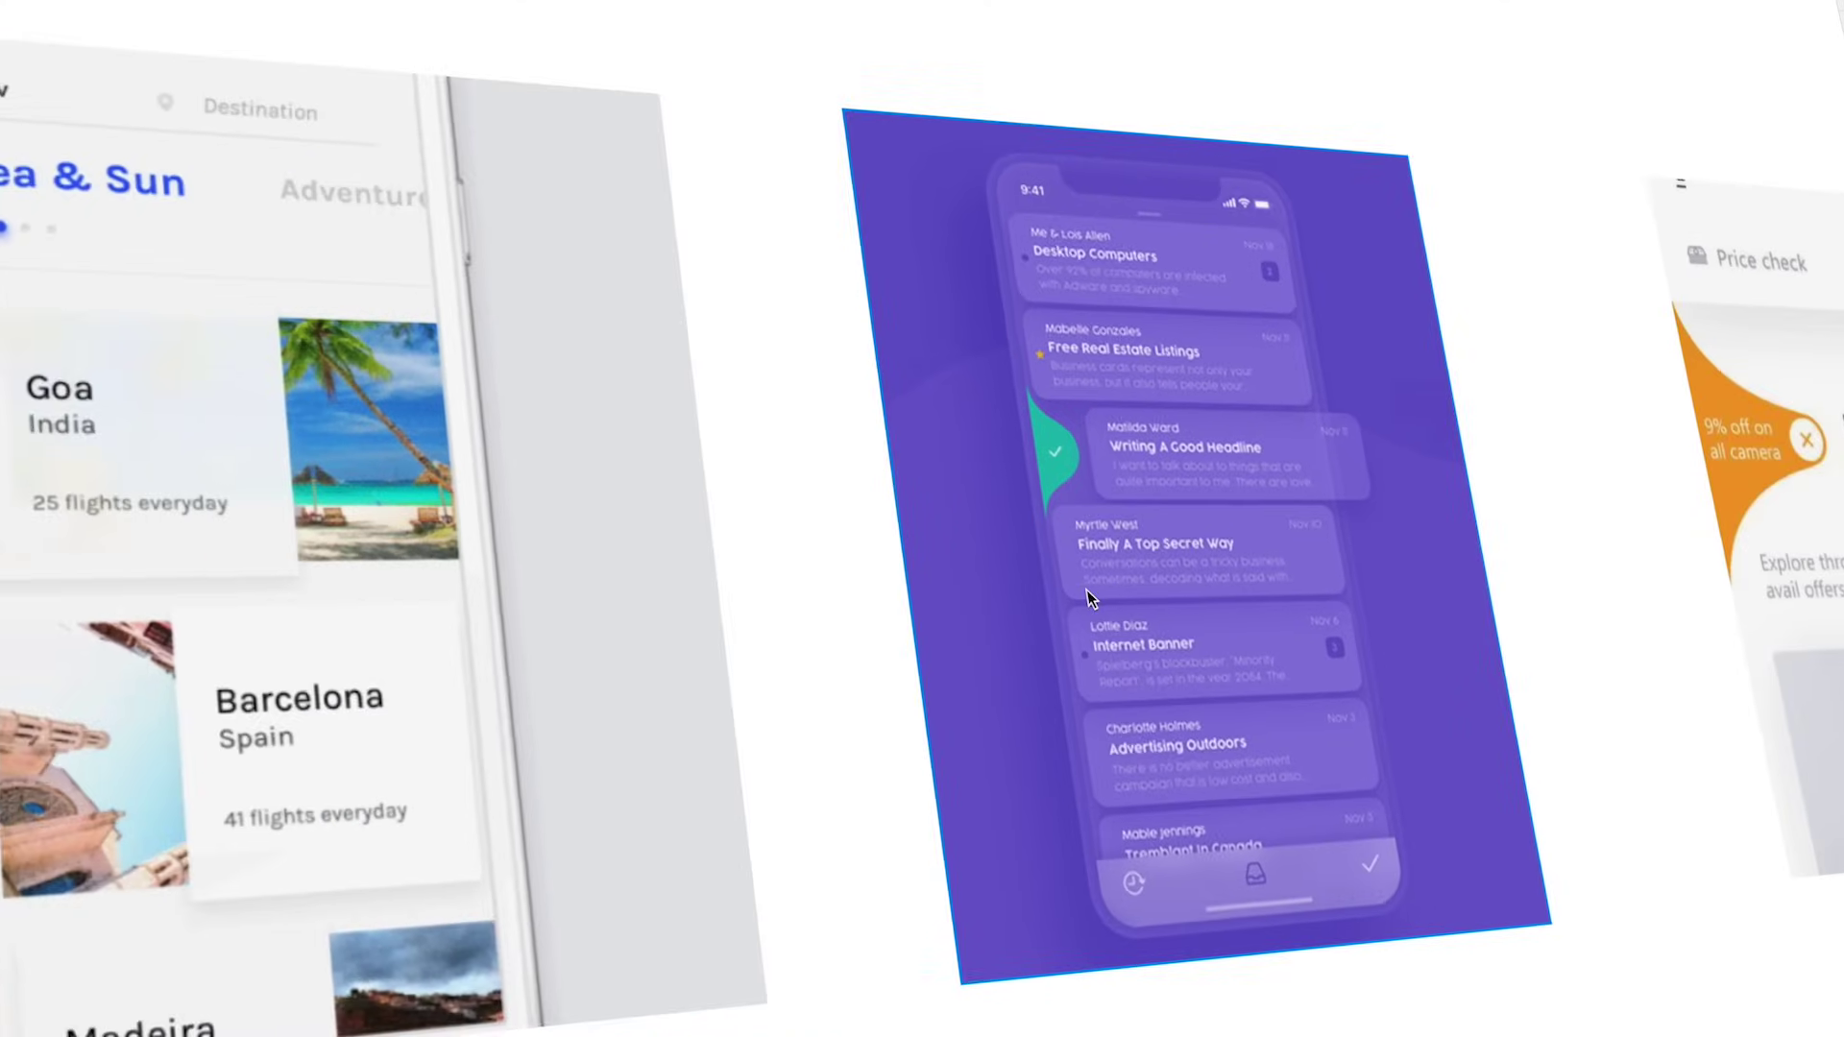
{"action": "scroll", "coordinate": [1088, 599], "scroll_direction": "left", "scroll_amount": 2}
{"action": "scroll", "coordinate": [1090, 604], "scroll_direction": "left", "scroll_amount": 8}
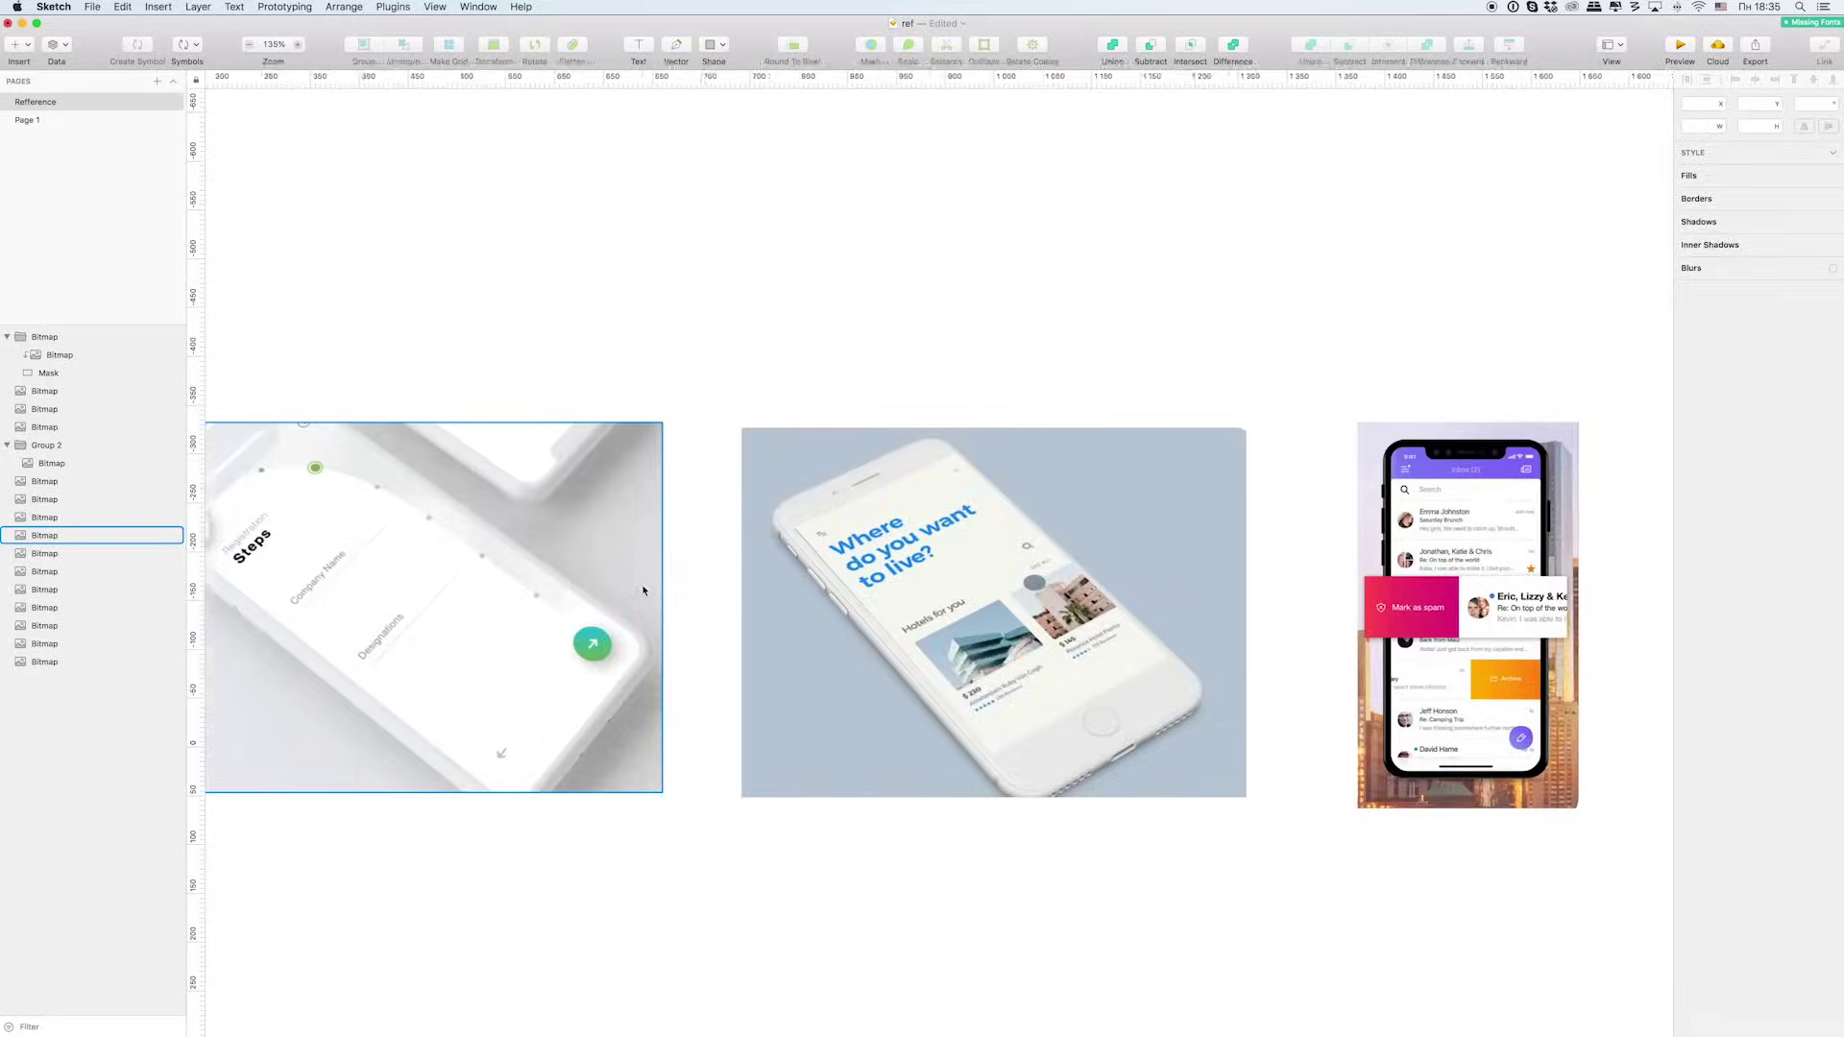
{"action": "scroll", "coordinate": [643, 590], "scroll_direction": "right", "scroll_amount": 3}
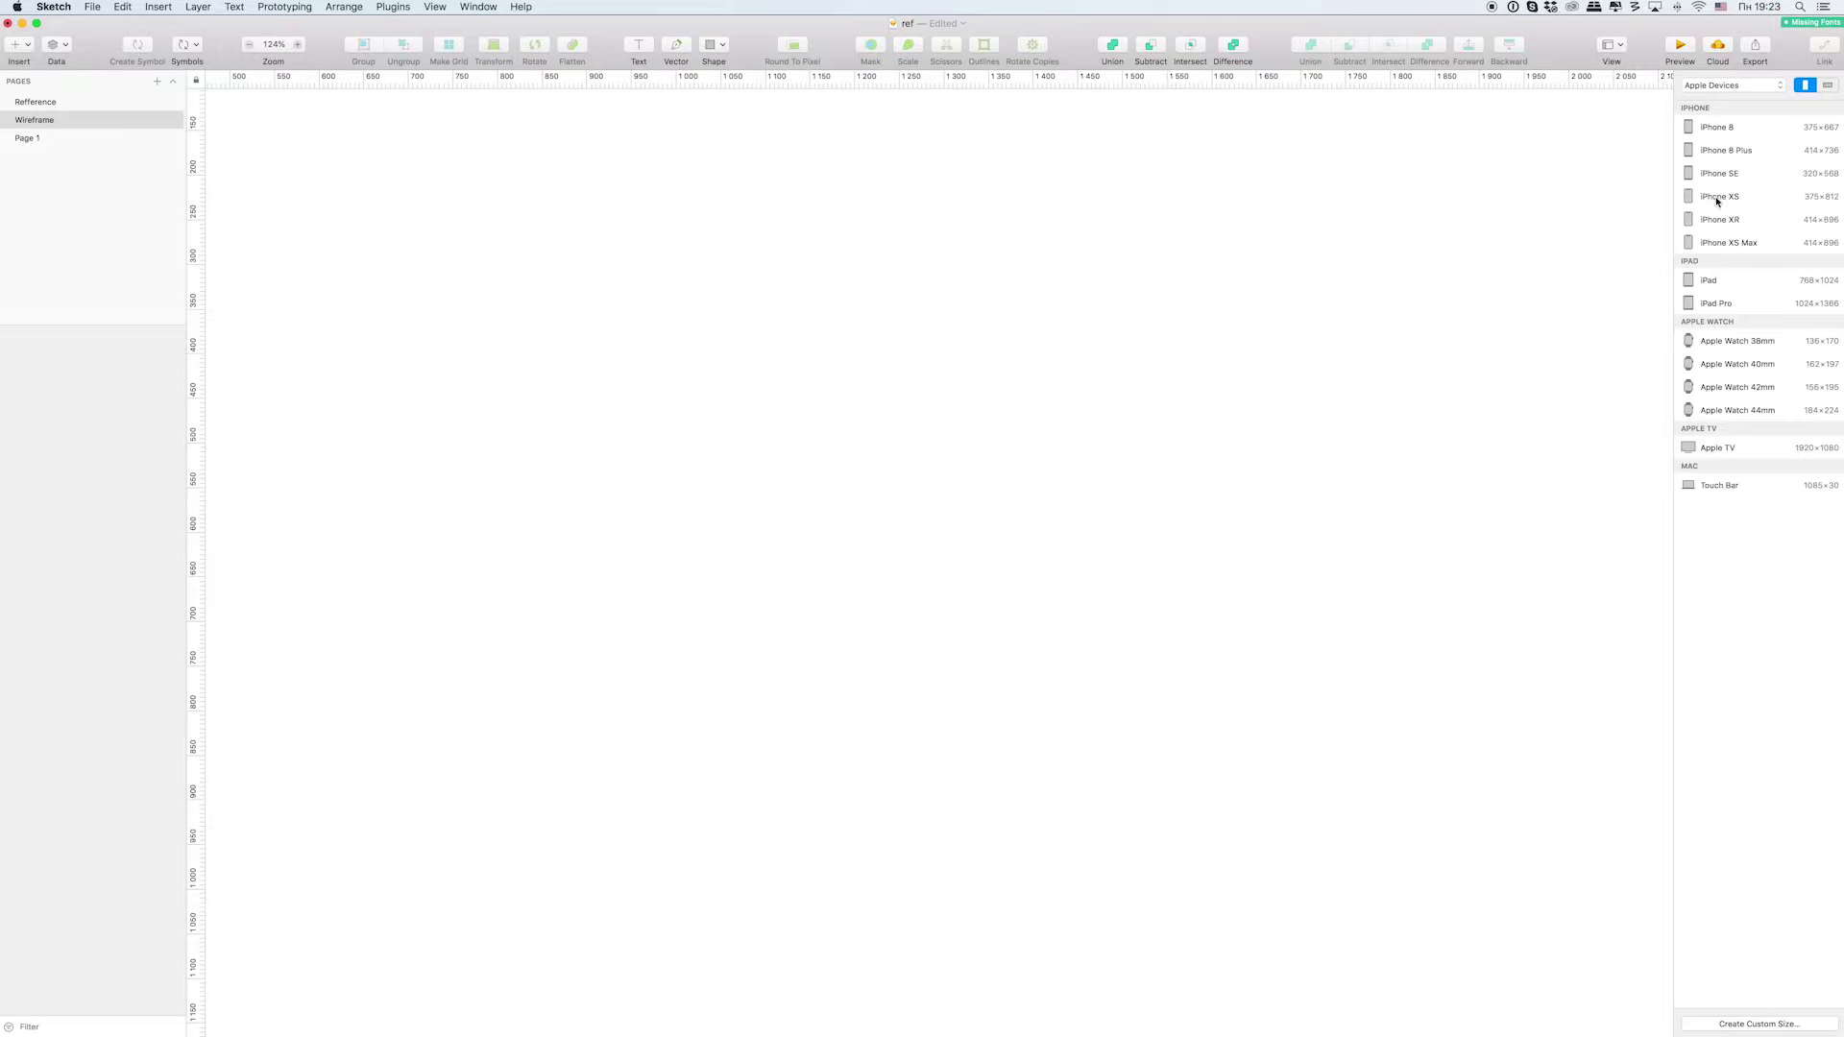
Create an iPhone XS artboard on the Wireframe page and position the heading text near its upper edge
{"action": "left_click", "coordinate": [1719, 197]}
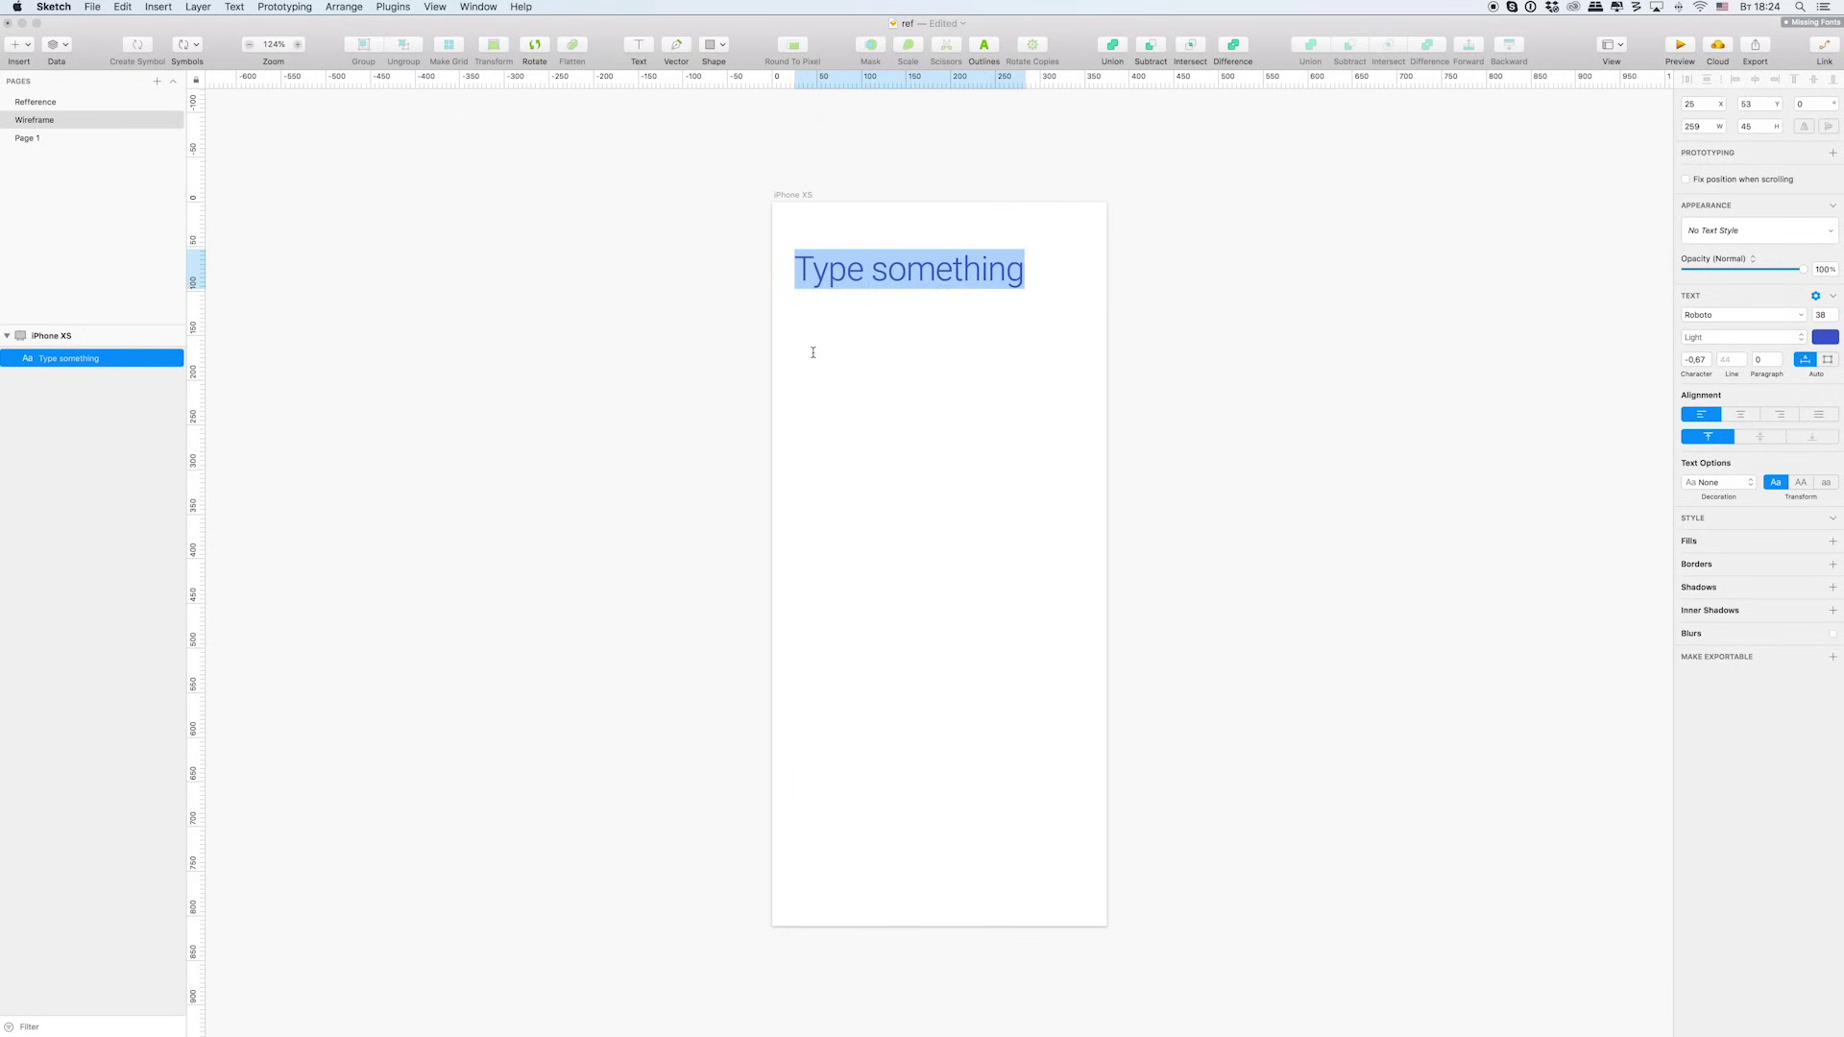
{"action": "left_click_drag", "start_coordinate": [845, 286], "coordinate": [855, 291]}
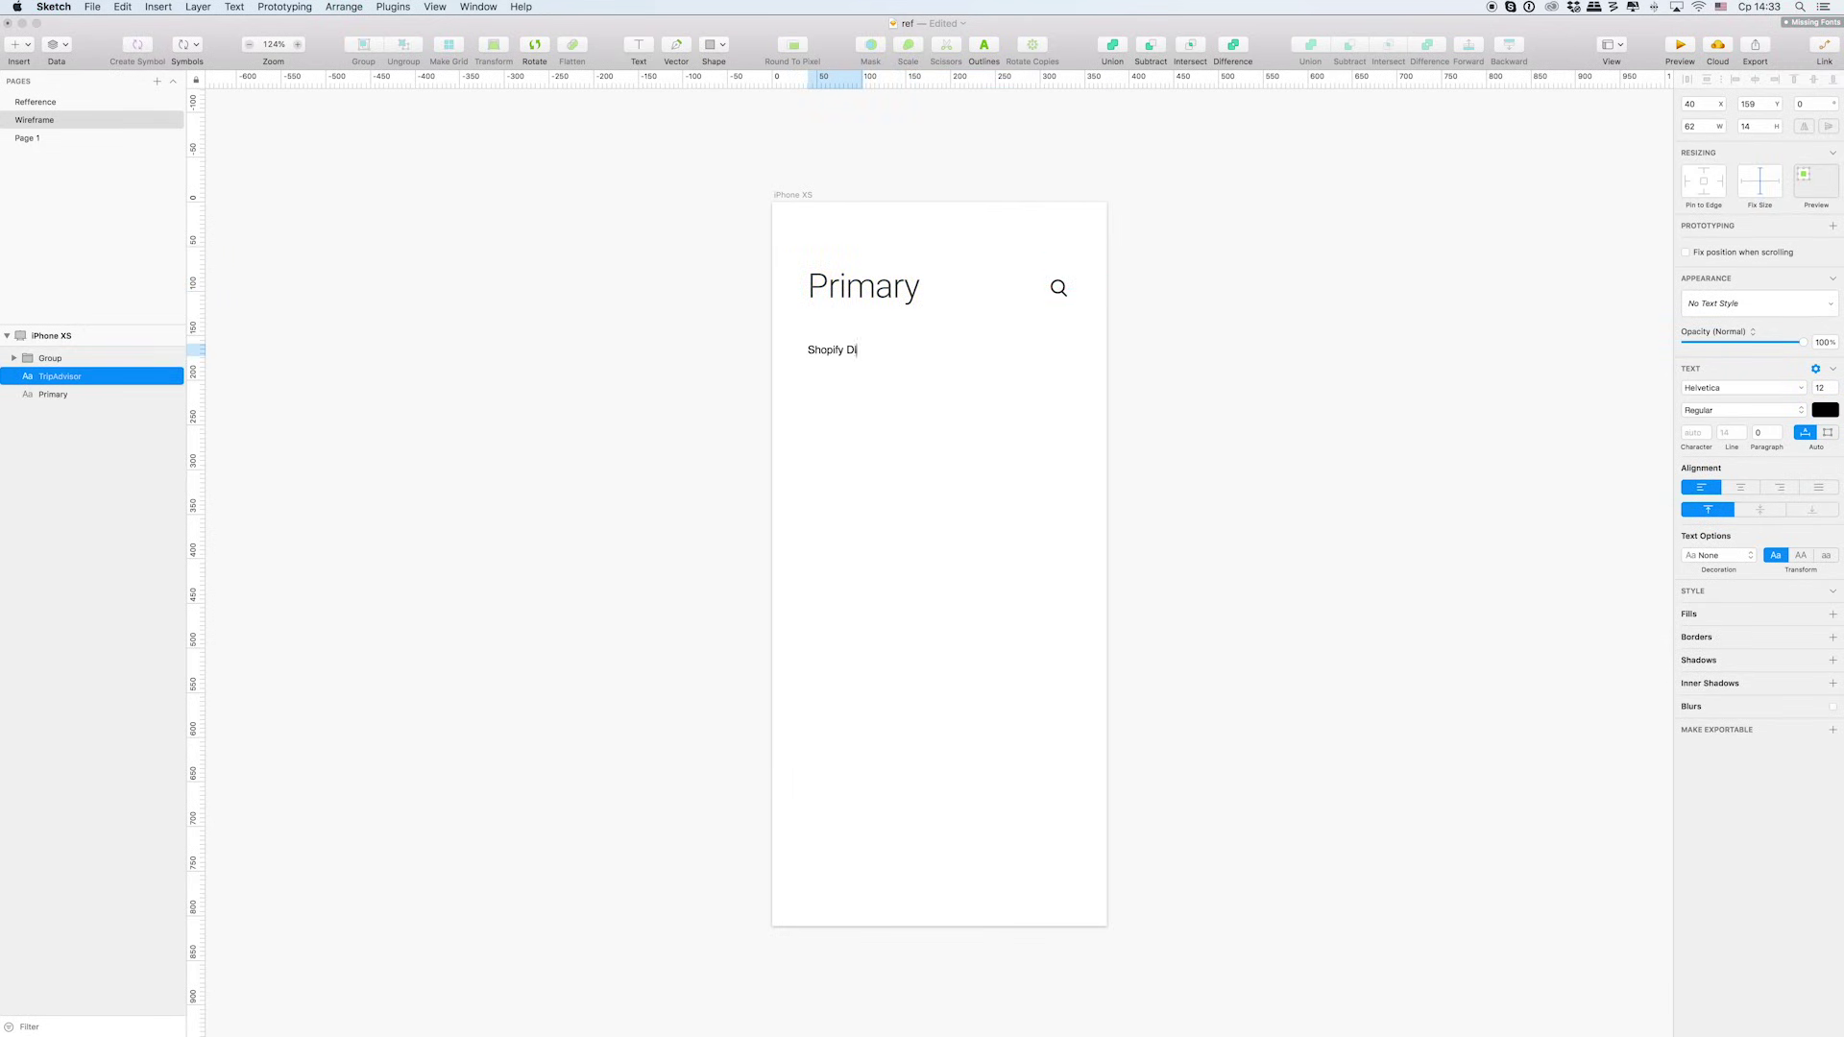
Fit the email description text box to 295 px wide and set its line height to 17 and opacity to 40%
{"action": "left_click_drag", "start_coordinate": [1196, 375], "coordinate": [1051, 383]}
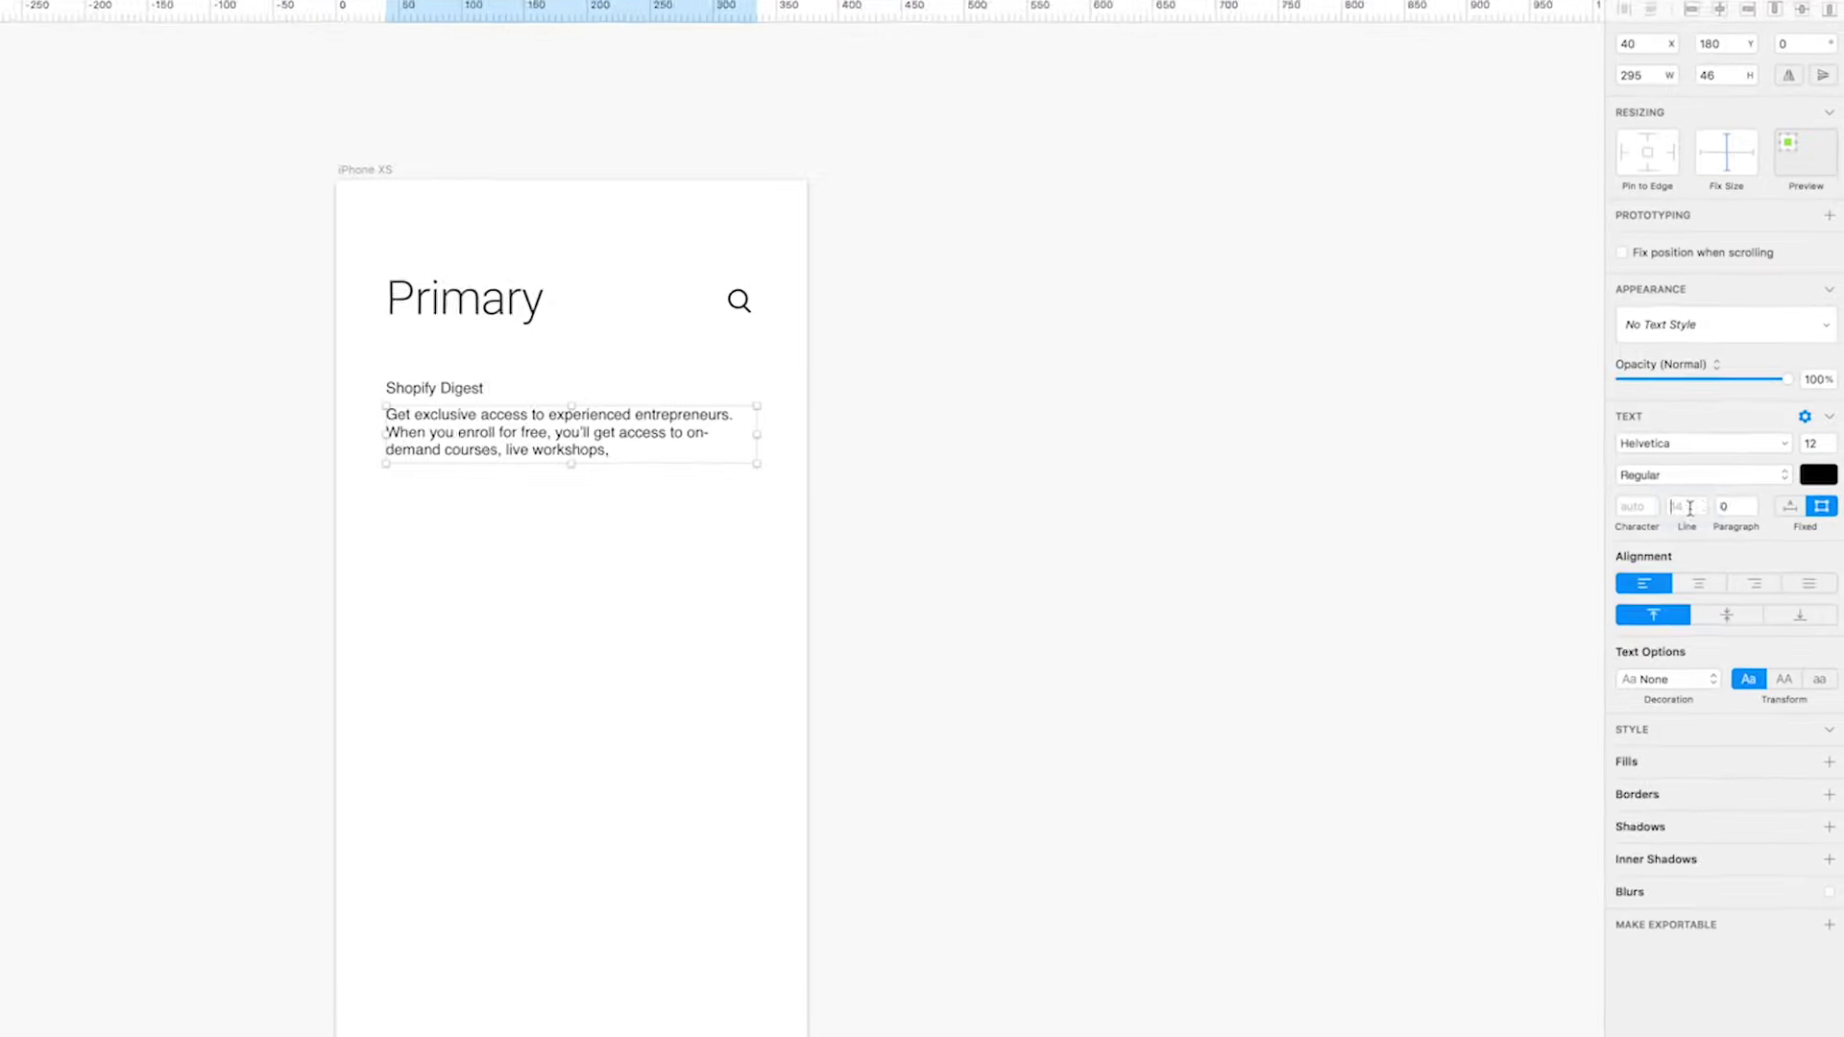
{"action": "left_click", "coordinate": [1732, 359]}
{"action": "key", "text": "Up"}
{"action": "key", "text": "Up"}
{"action": "key", "text": "Up"}
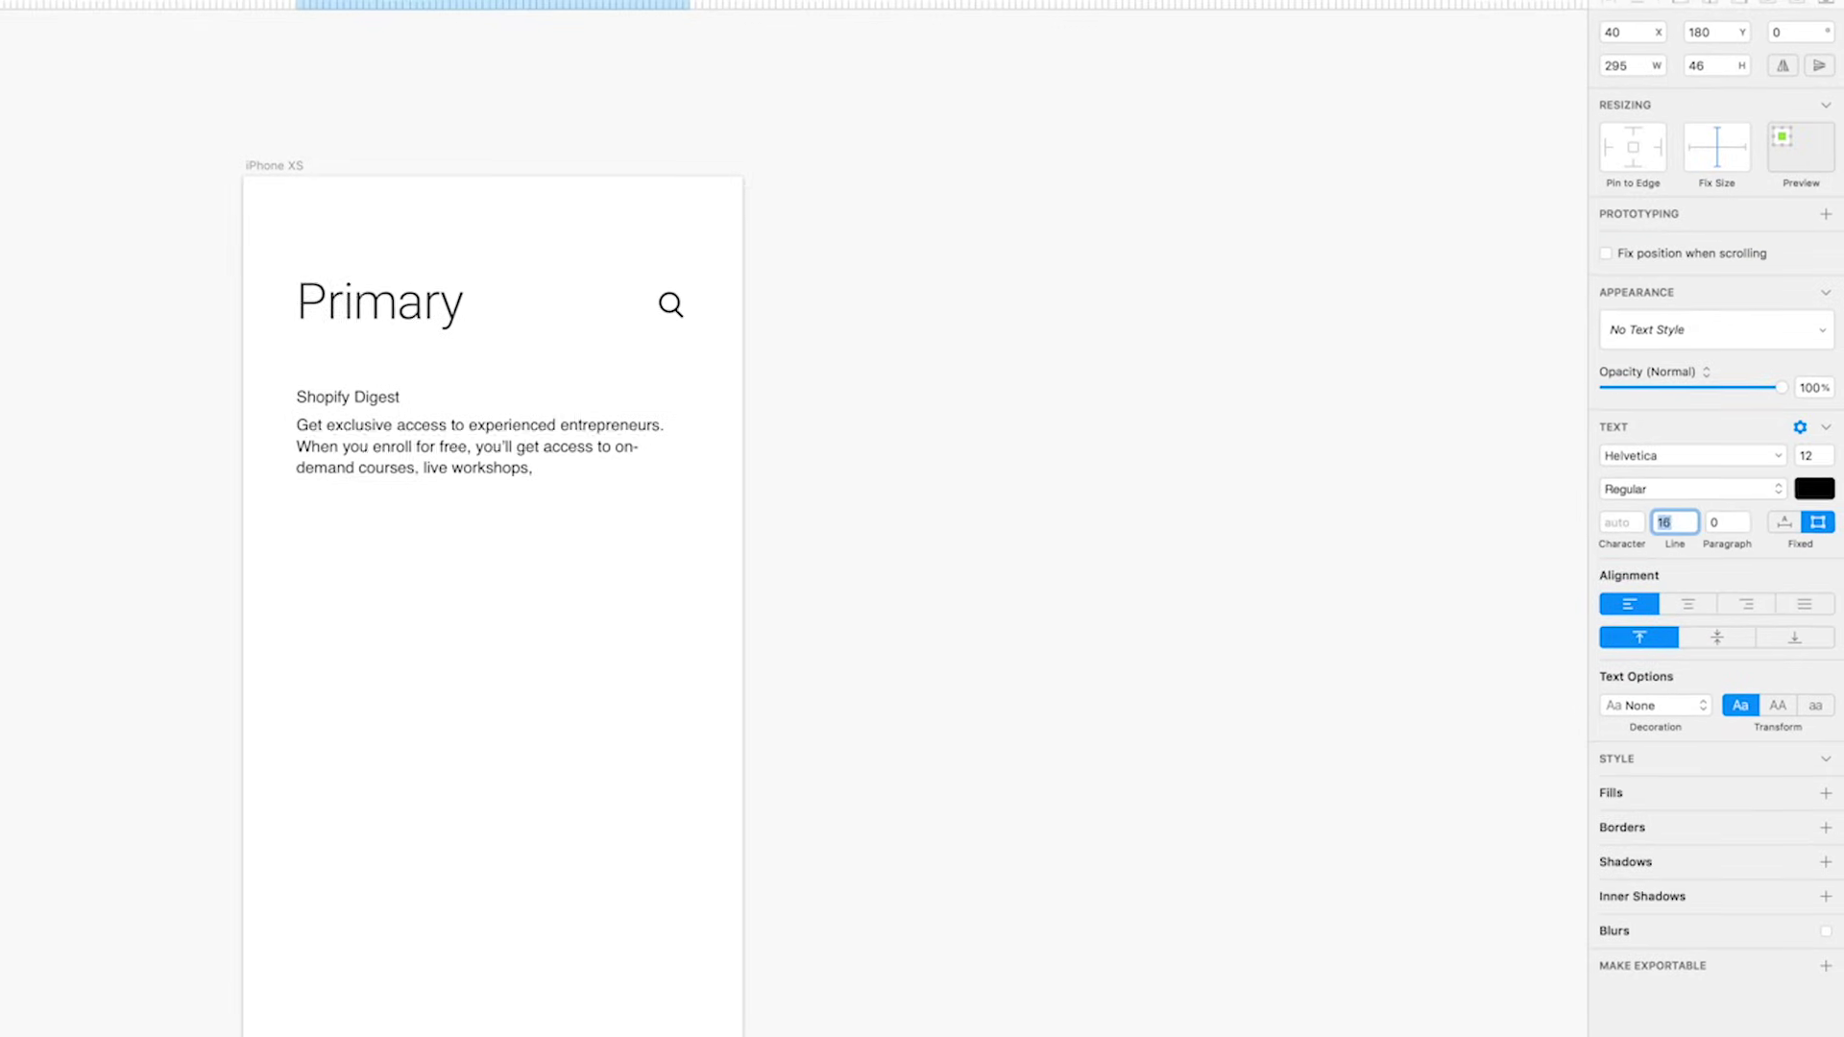
{"action": "key", "text": "4"}
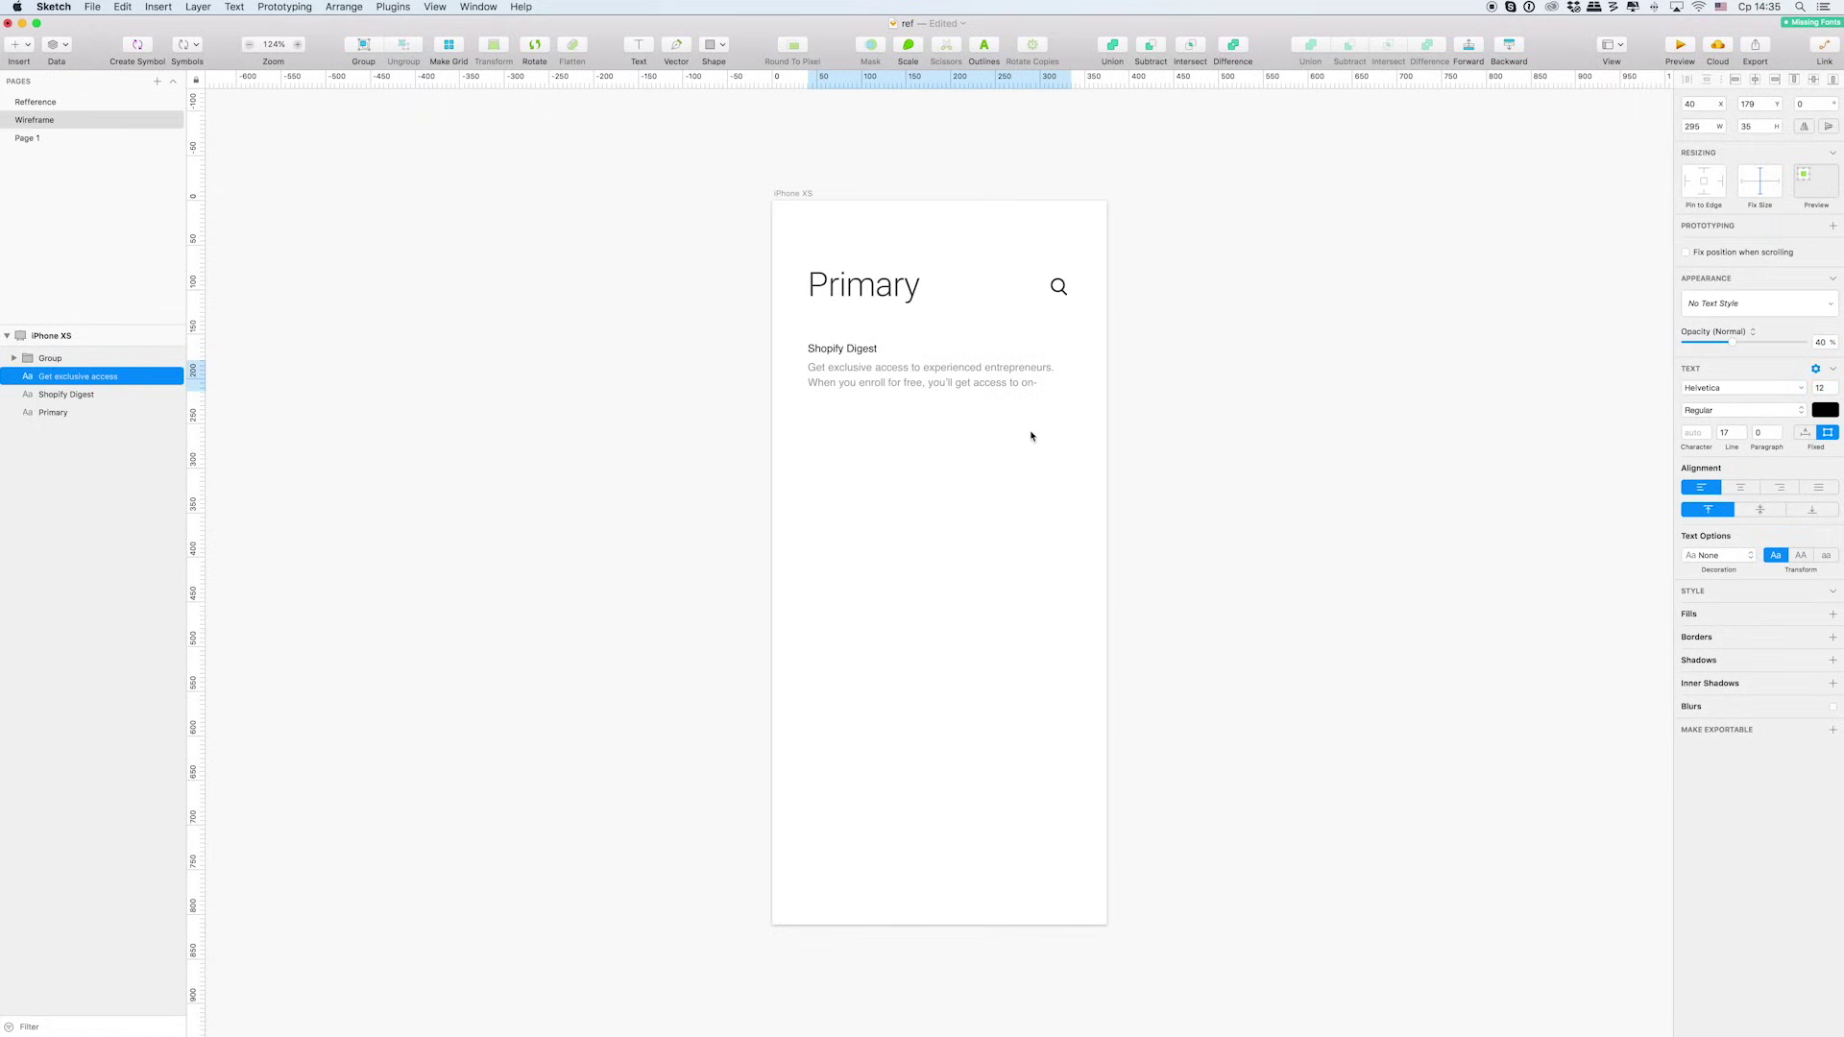
Indent the Shopify Digest title to x 70 and place the green Shopify bag icon in front of it
{"action": "left_click", "coordinate": [862, 348]}
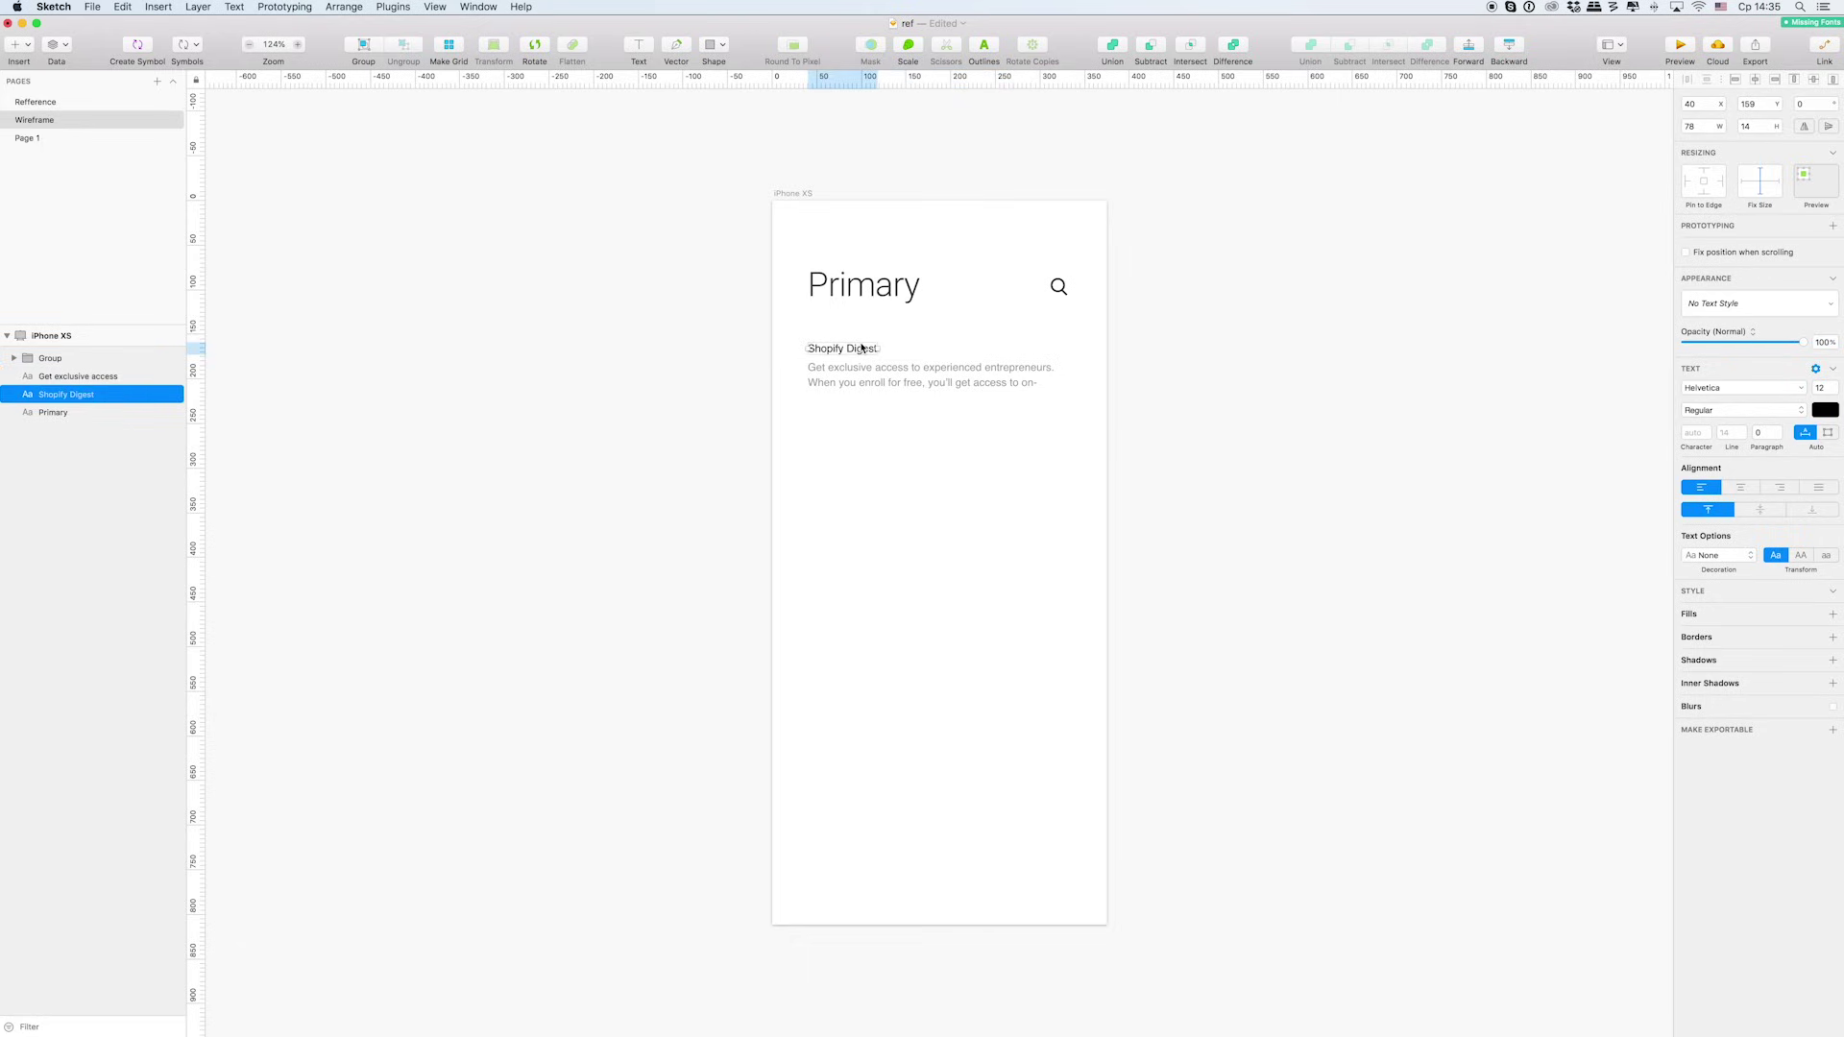
{"action": "left_click", "coordinate": [919, 388]}
{"action": "left_click", "coordinate": [1302, 512]}
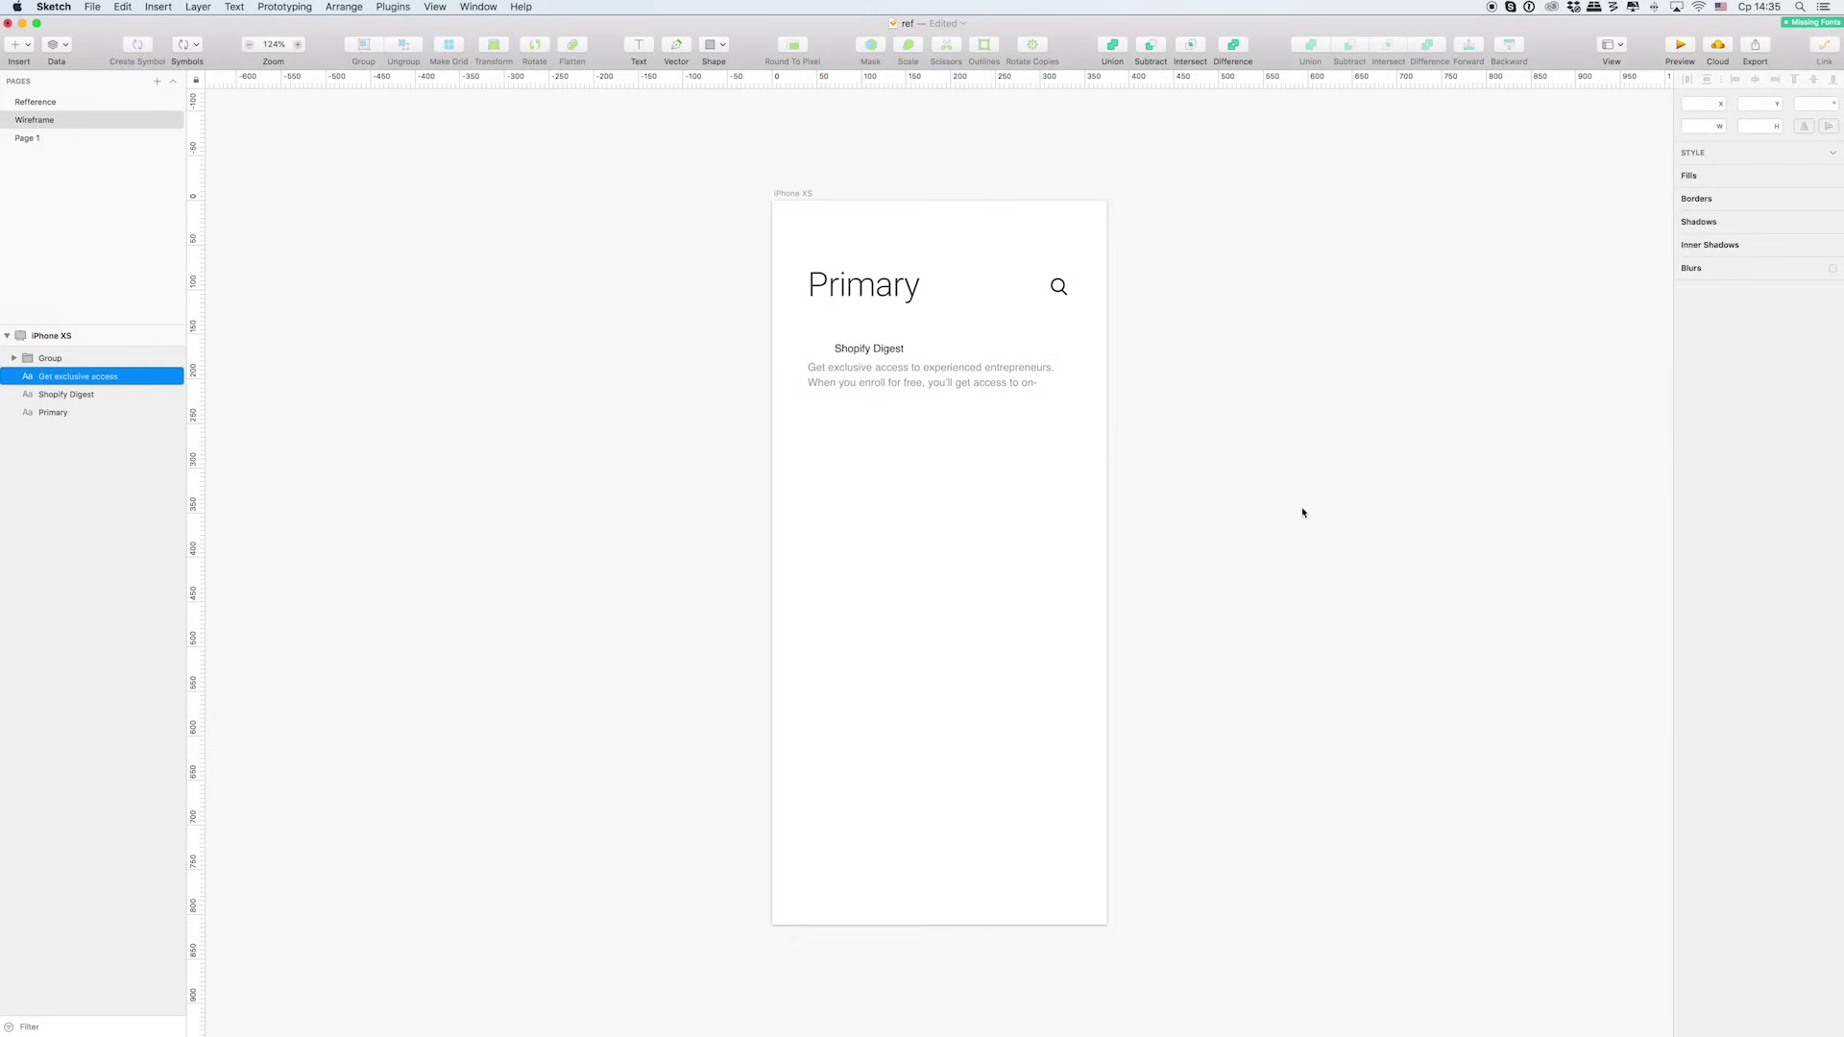
{"action": "key", "text": "super+v"}
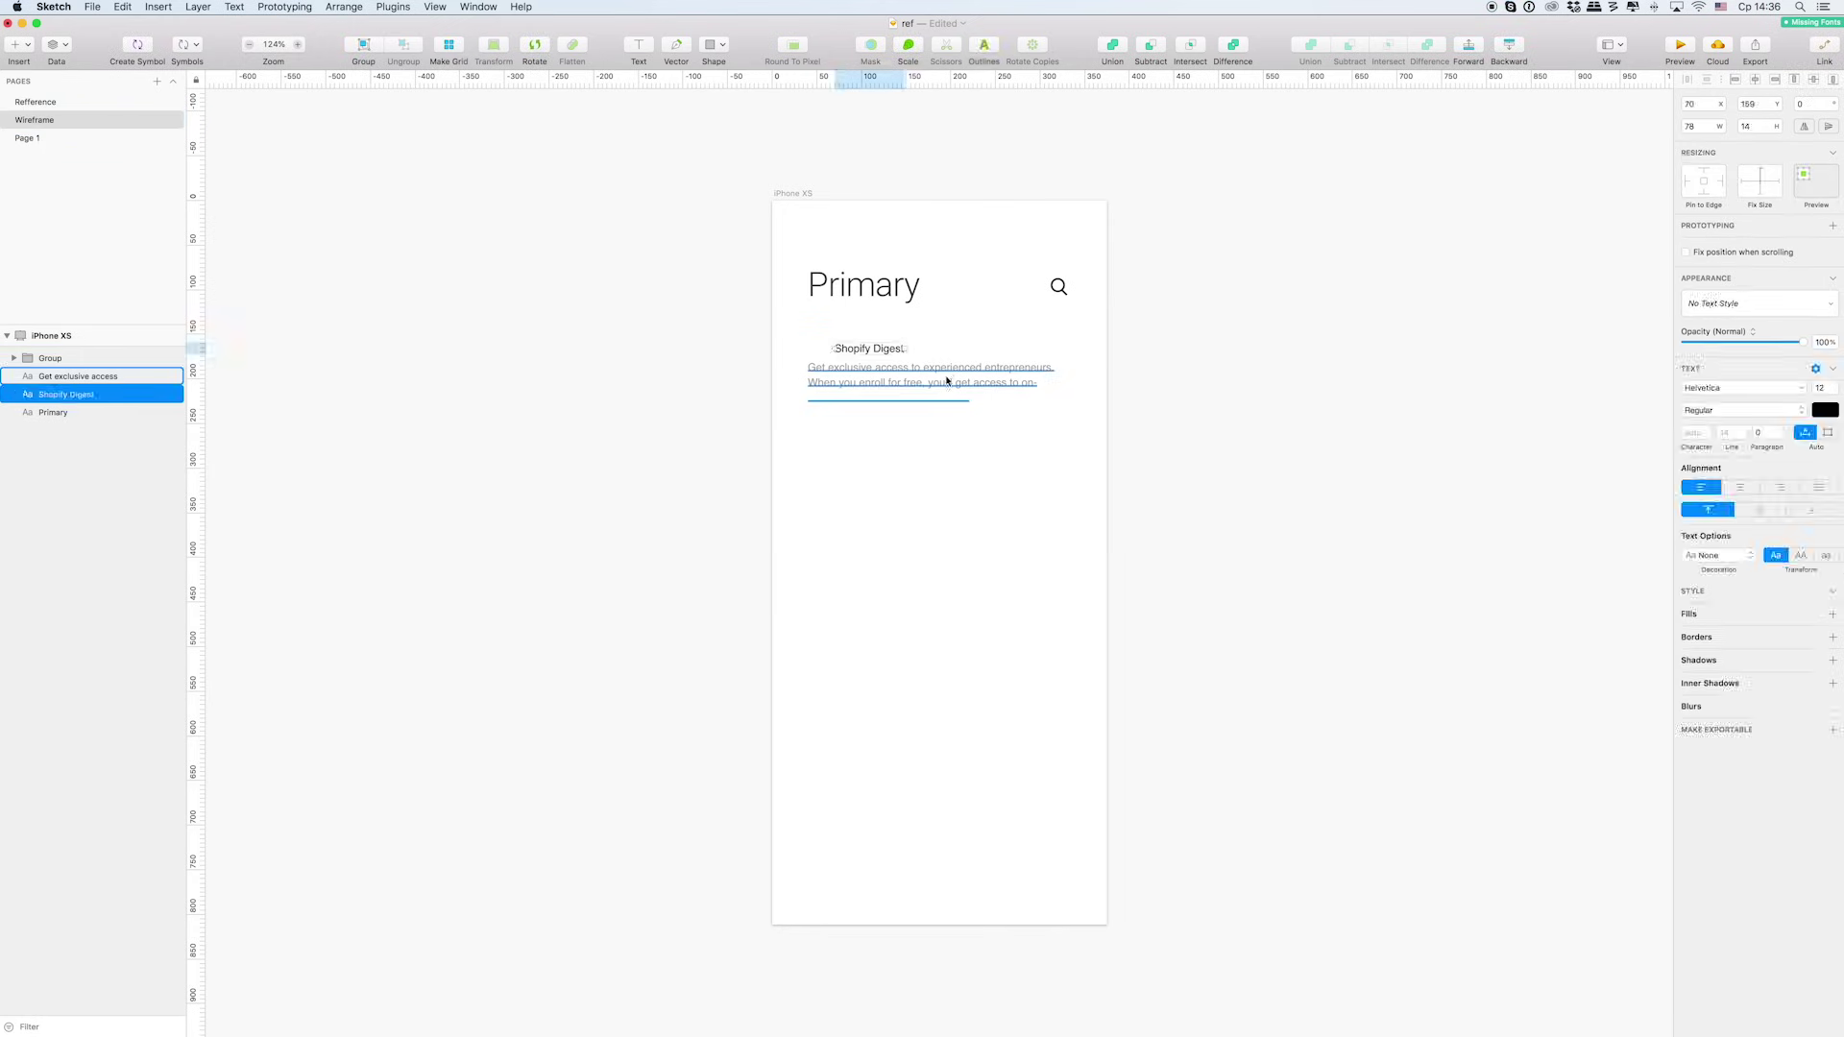
{"action": "left_click_drag", "start_coordinate": [1020, 646], "coordinate": [889, 514]}
{"action": "left_click_drag", "start_coordinate": [827, 344], "coordinate": [831, 343]}
{"action": "scroll", "coordinate": [826, 344], "scroll_direction": "up", "scroll_amount": 10}
{"action": "left_click_drag", "start_coordinate": [901, 241], "coordinate": [812, 325]}
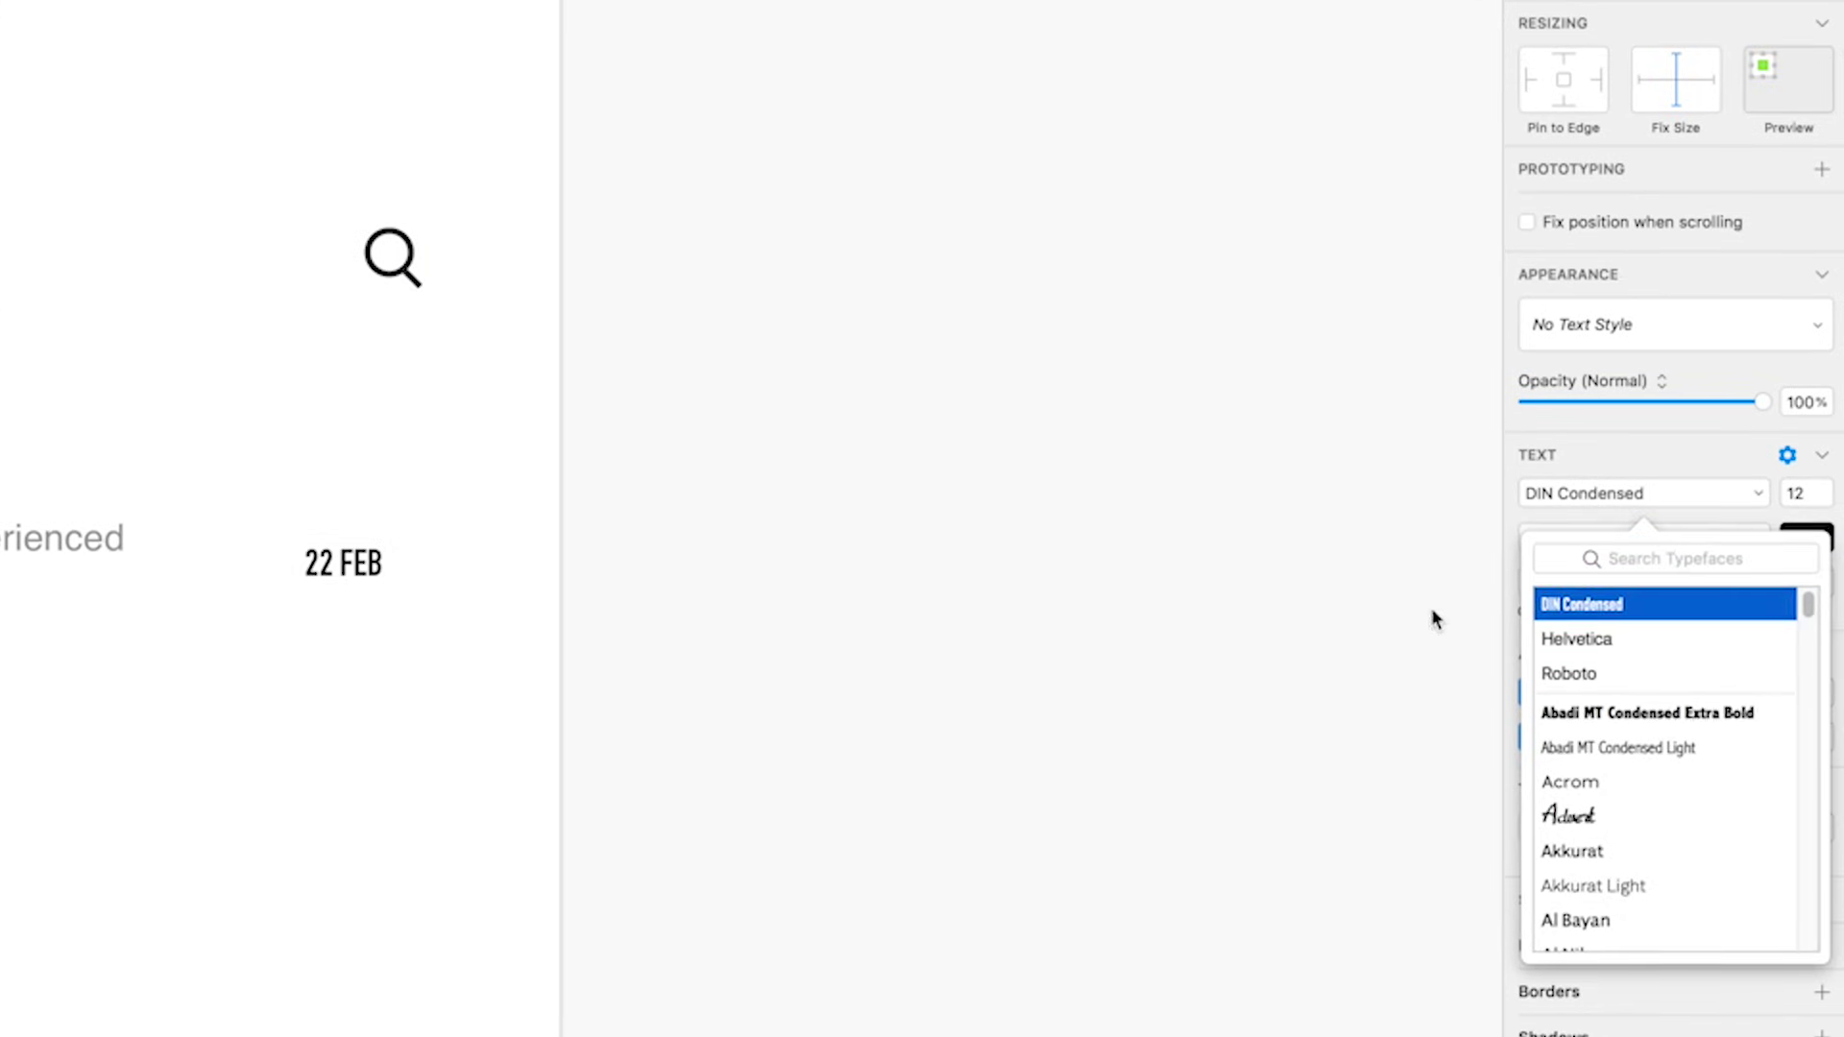
Style the 22 FEB date in DIN Condensed Bold with the text colour 71838C
{"action": "left_click", "coordinate": [1434, 620]}
{"action": "left_click", "coordinate": [1627, 544]}
{"action": "left_click", "coordinate": [1627, 540]}
{"action": "left_click", "coordinate": [1805, 538]}
{"action": "key", "text": "super+v"}
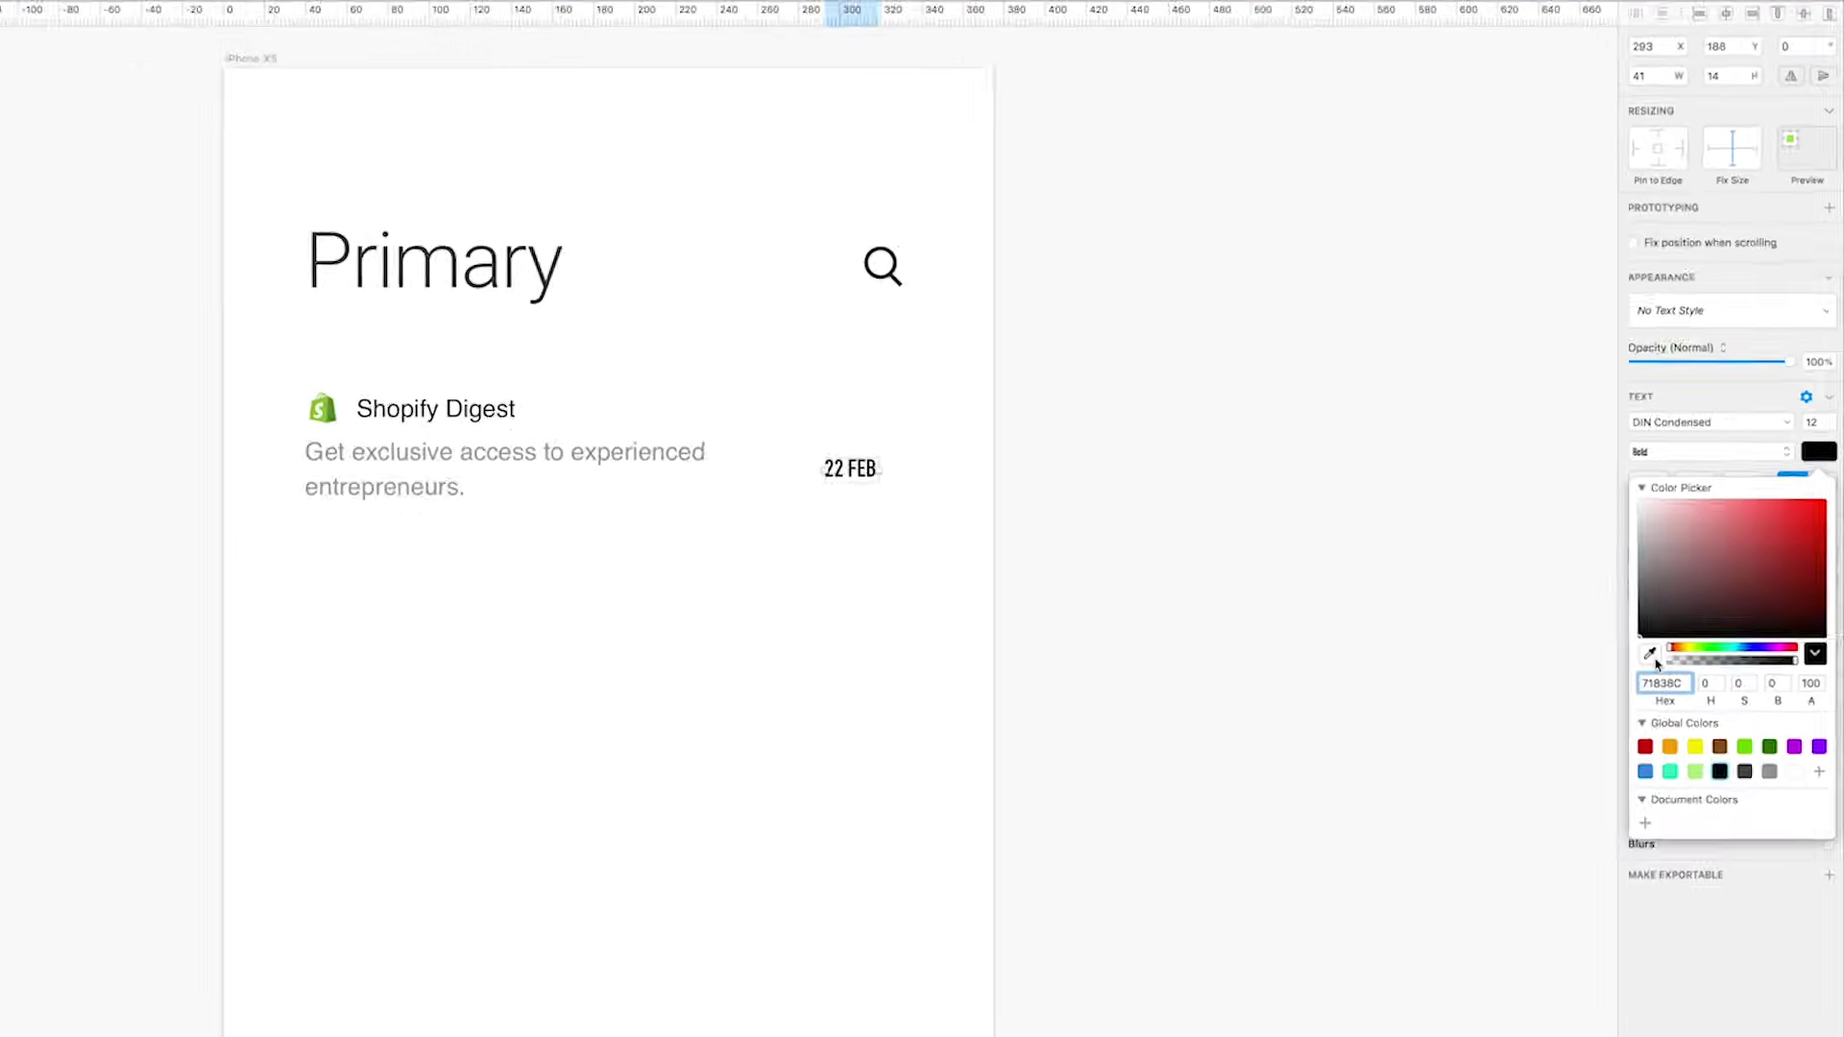
{"action": "key", "text": "Return"}
{"action": "left_click", "coordinate": [1082, 837]}
{"action": "left_click", "coordinate": [340, 574]}
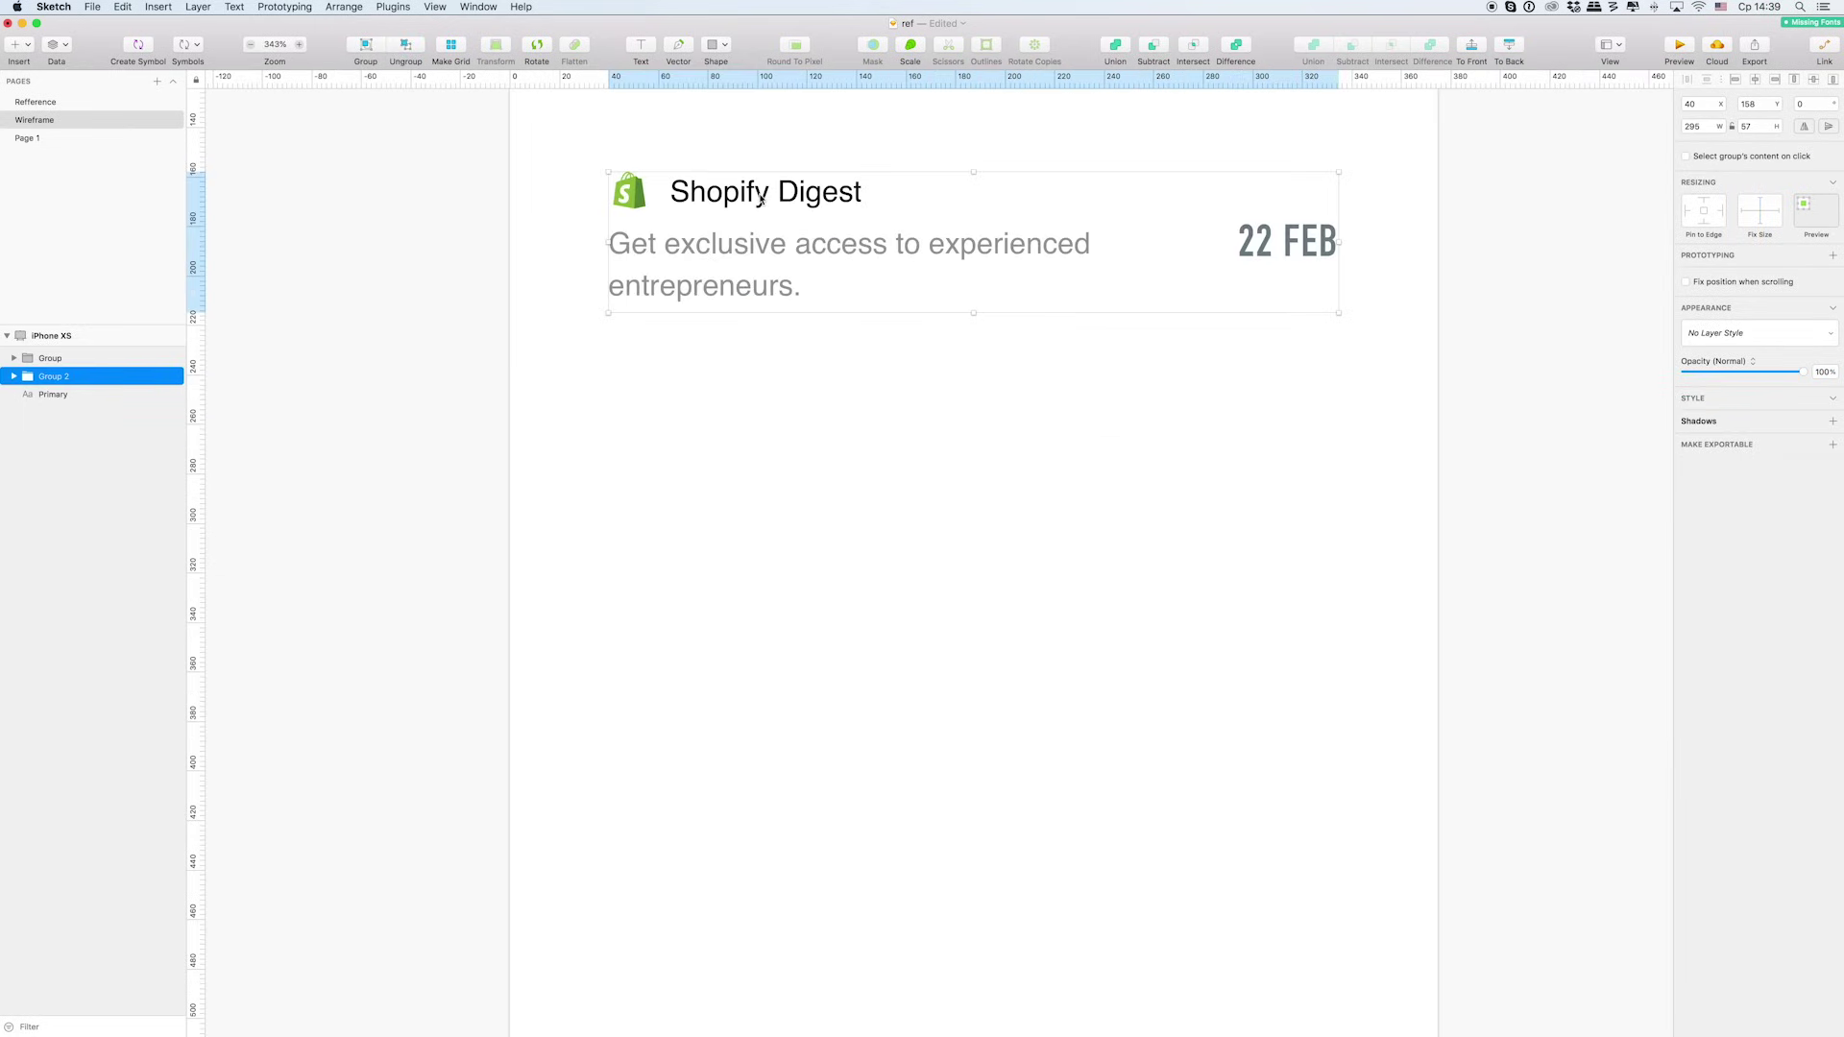
Duplicate the grouped Shopify Digest email row down the artboard to make a list of six evenly spaced rows
{"action": "left_click_drag", "start_coordinate": [960, 240], "coordinate": [960, 509]}
{"action": "key", "text": "super+1"}
{"action": "key", "text": "super+d"}
{"action": "key", "text": "super+d"}
{"action": "key", "text": "super+d"}
{"action": "key", "text": "super+d"}
{"action": "left_click", "coordinate": [1200, 586]}
Shift the second email row to the right so its date runs past the artboard's edge
{"action": "left_click", "coordinate": [833, 453]}
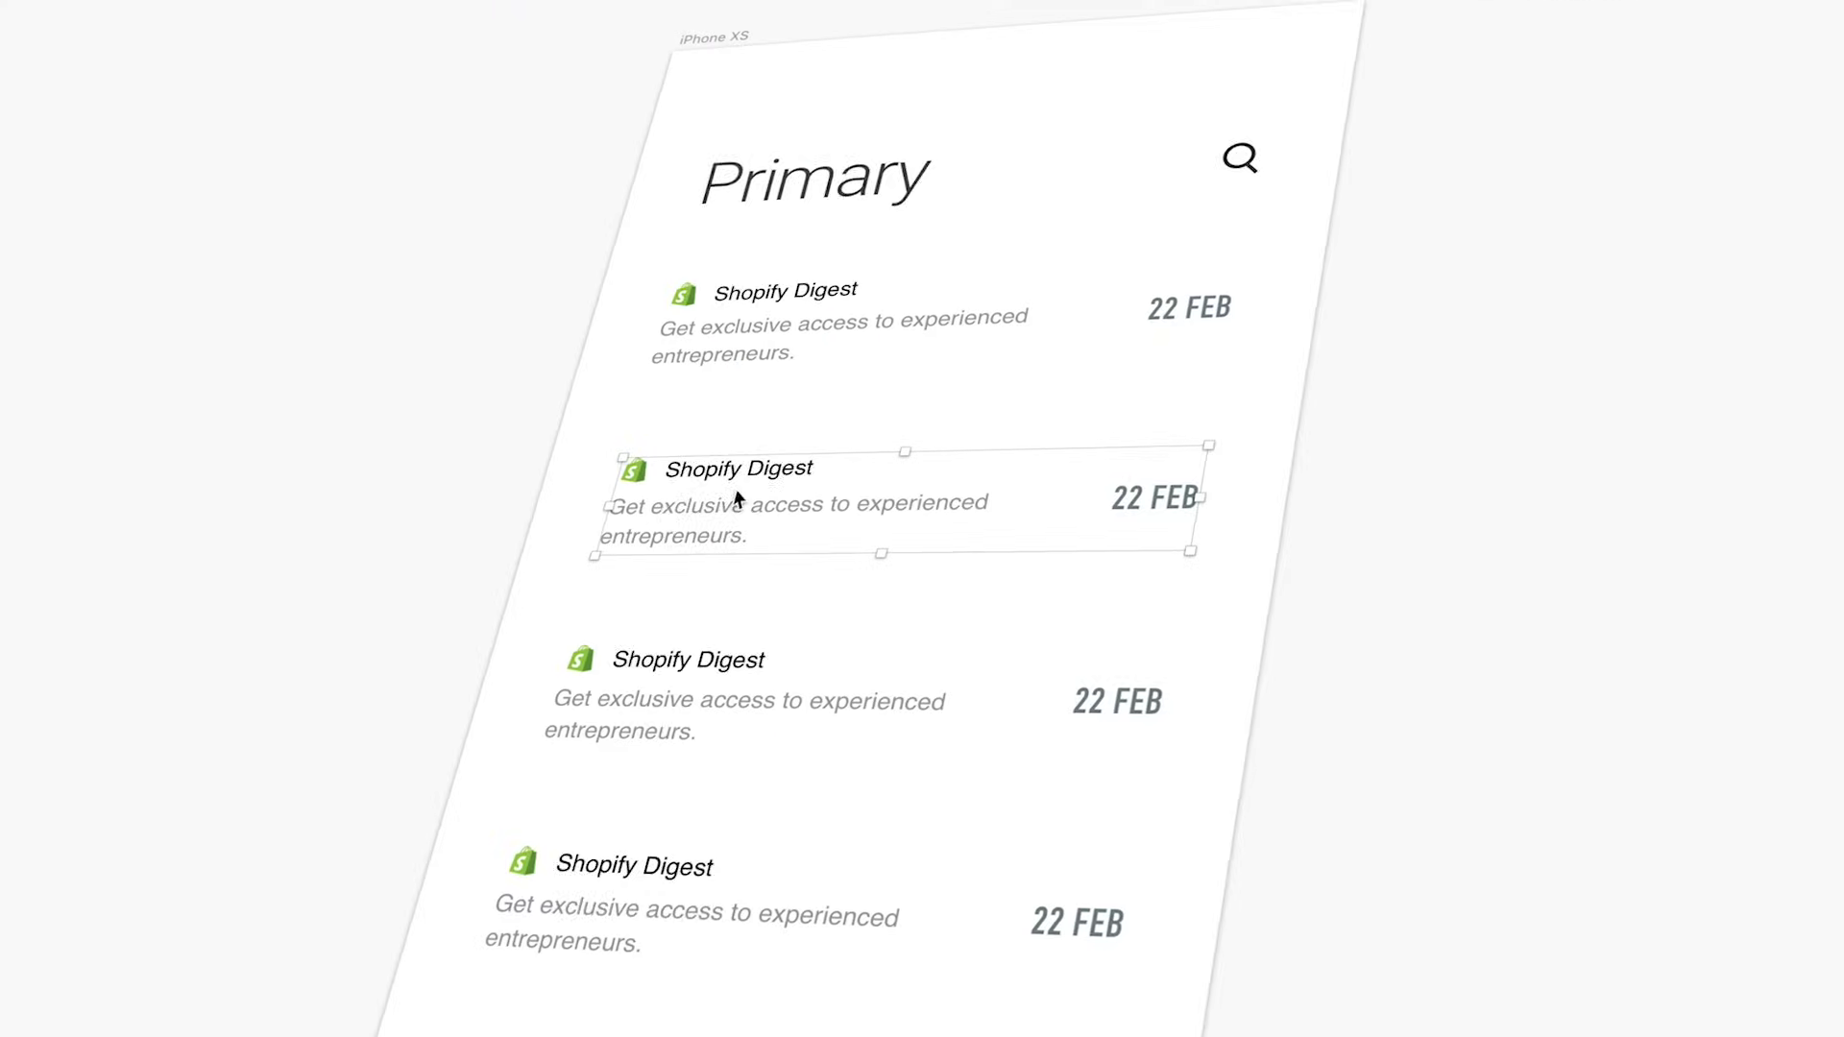
{"action": "left_click_drag", "start_coordinate": [737, 498], "coordinate": [773, 503]}
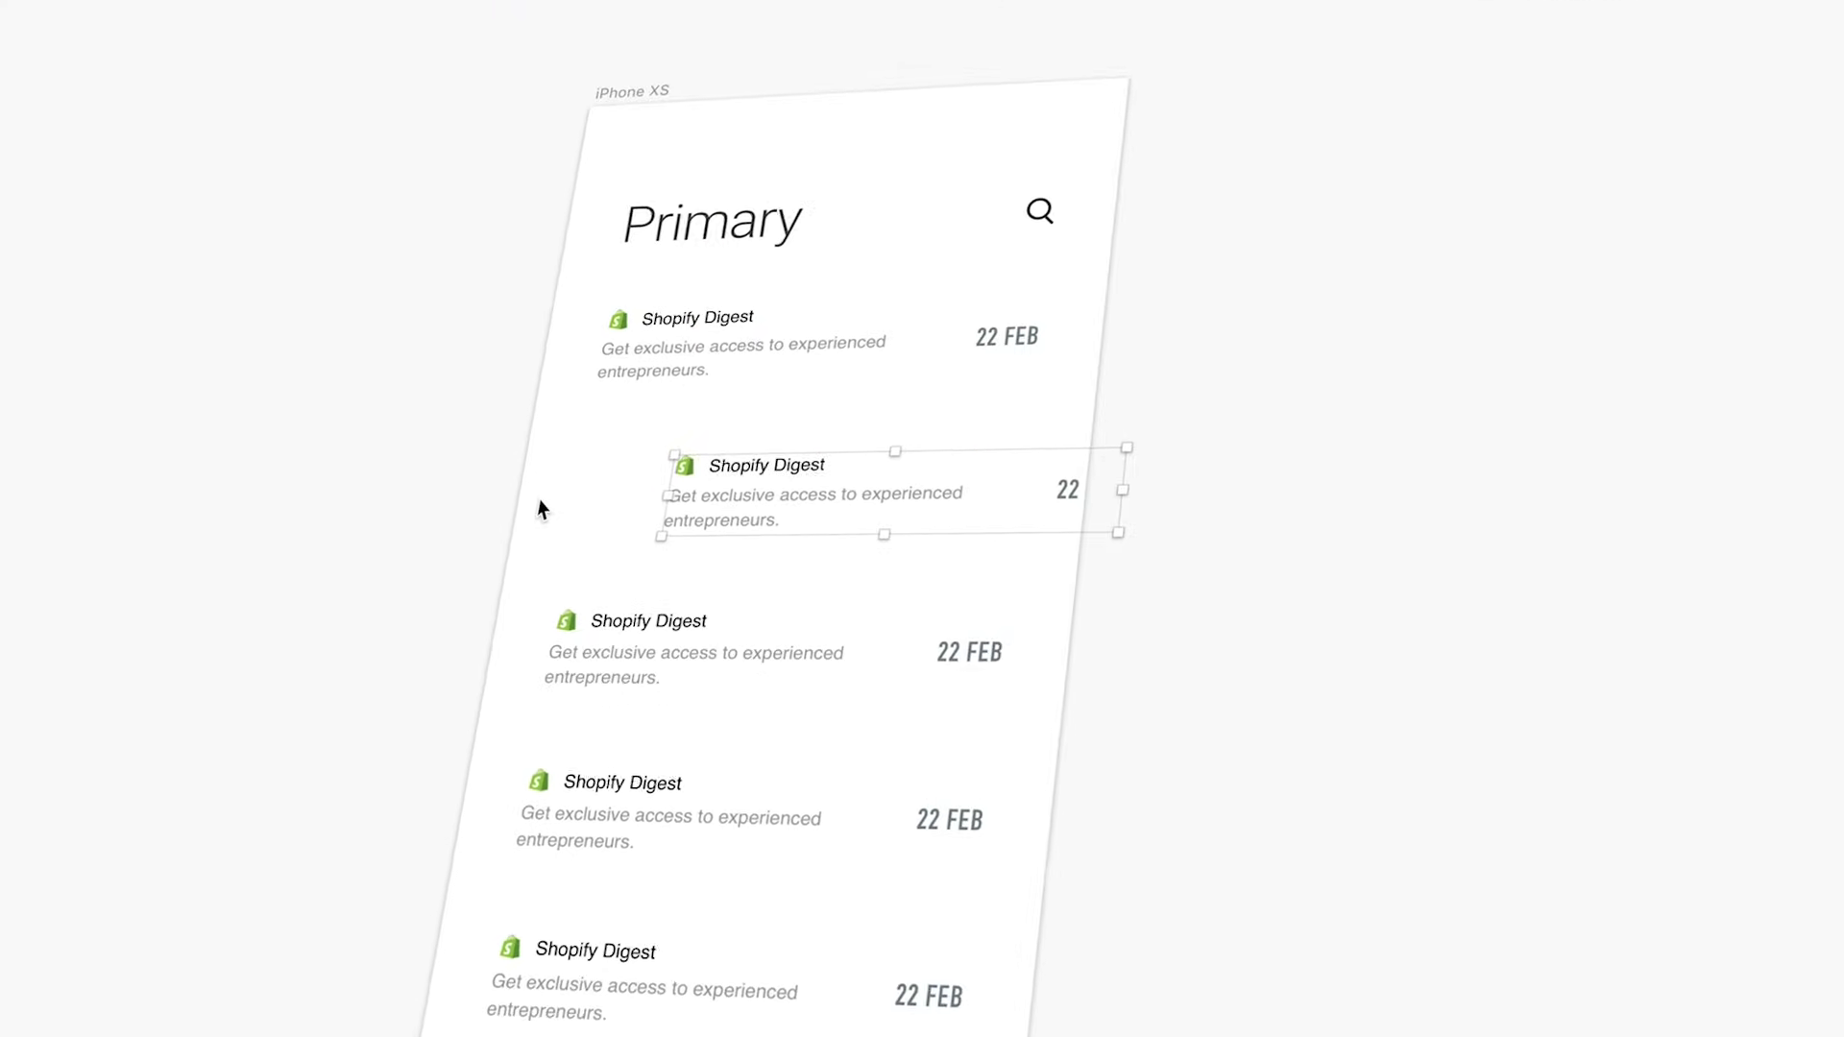
Place a white 335 × 100 px rectangle behind the 11:12 email row and copy it behind the 10:52 row
{"action": "left_click_drag", "start_coordinate": [461, 234], "coordinate": [1386, 491]}
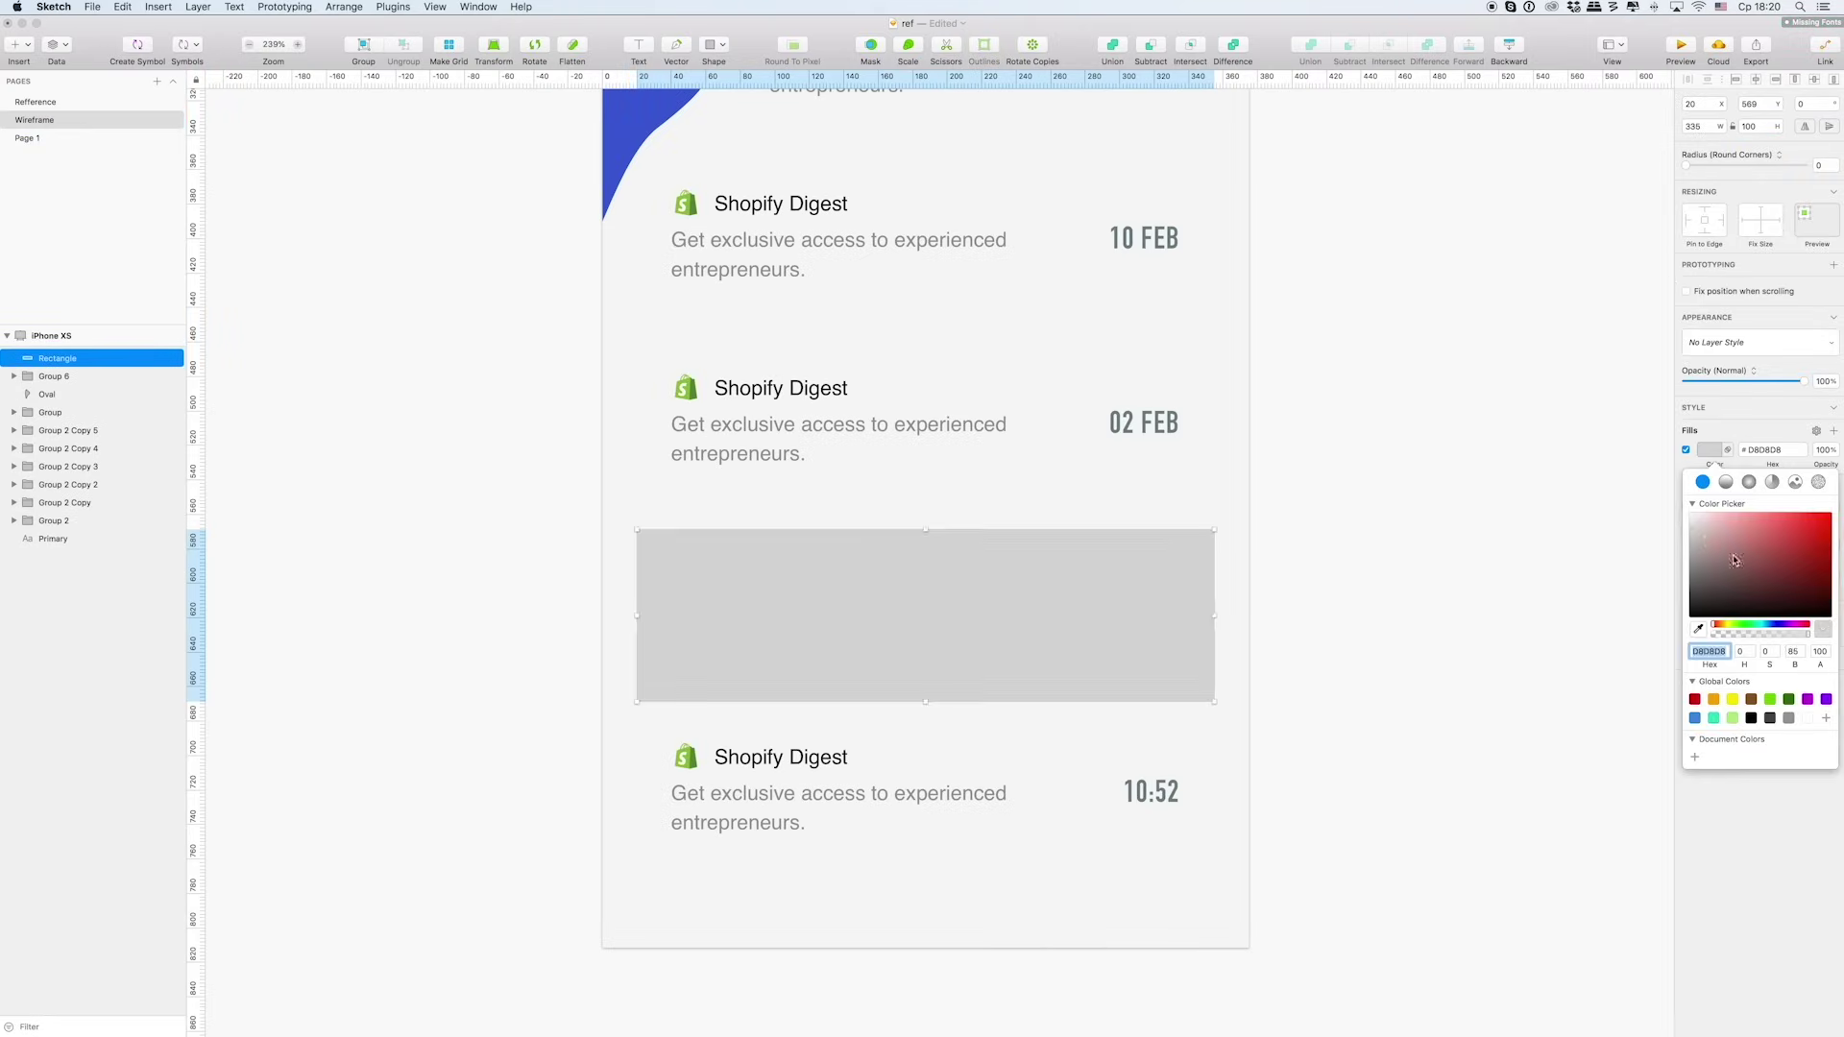
{"action": "left_click_drag", "start_coordinate": [1705, 559], "coordinate": [1674, 515]}
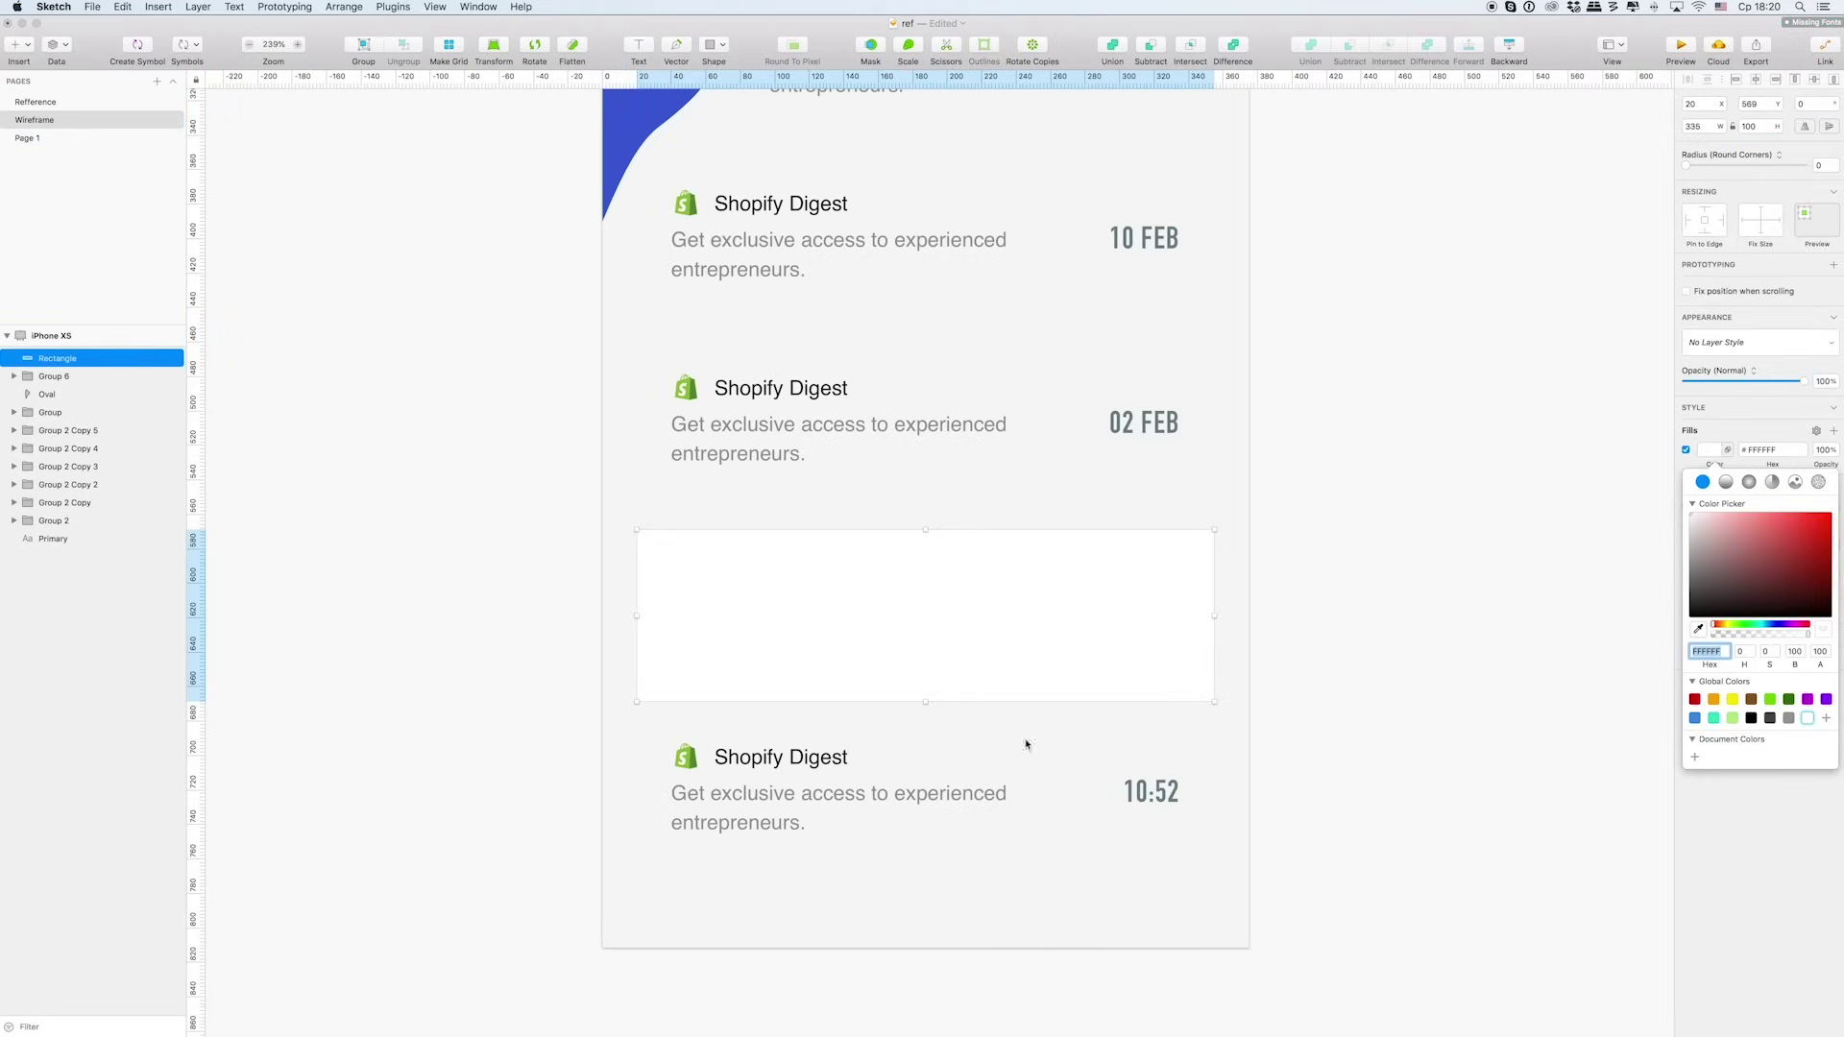
{"action": "key", "text": "Escape"}
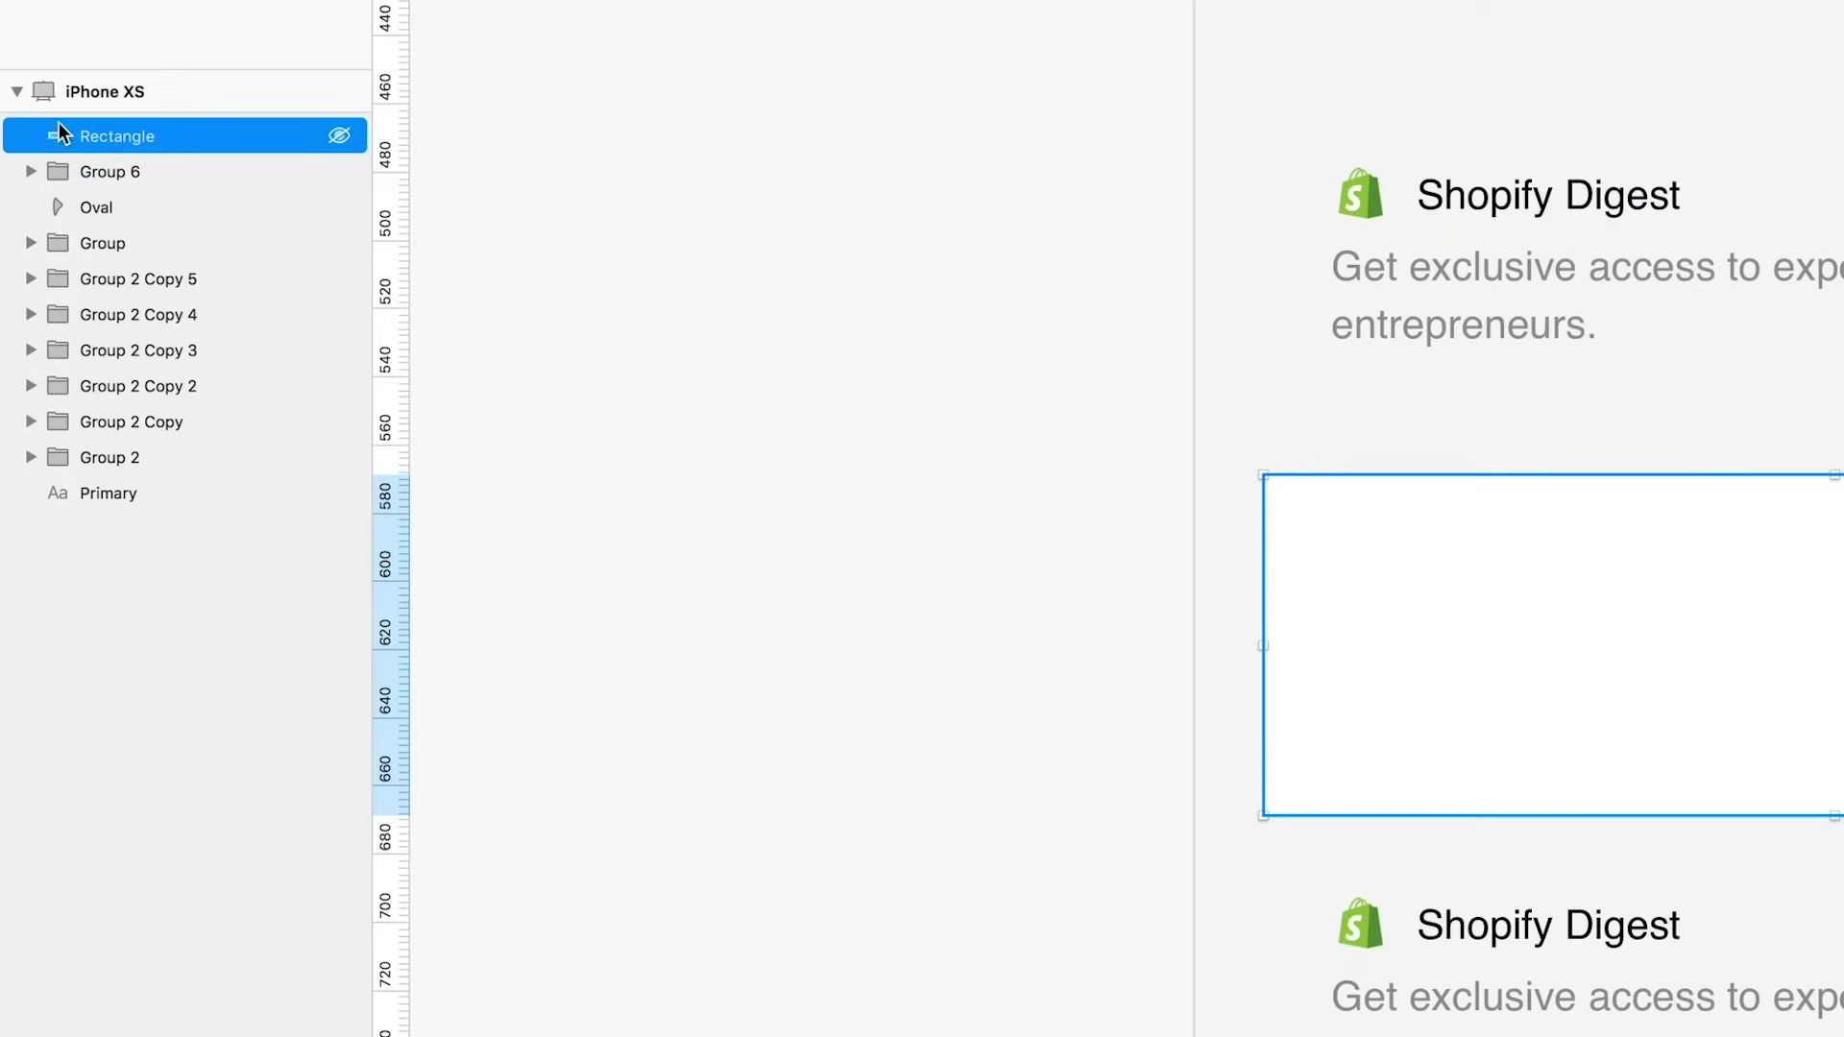
{"action": "left_click_drag", "start_coordinate": [123, 146], "coordinate": [124, 498]}
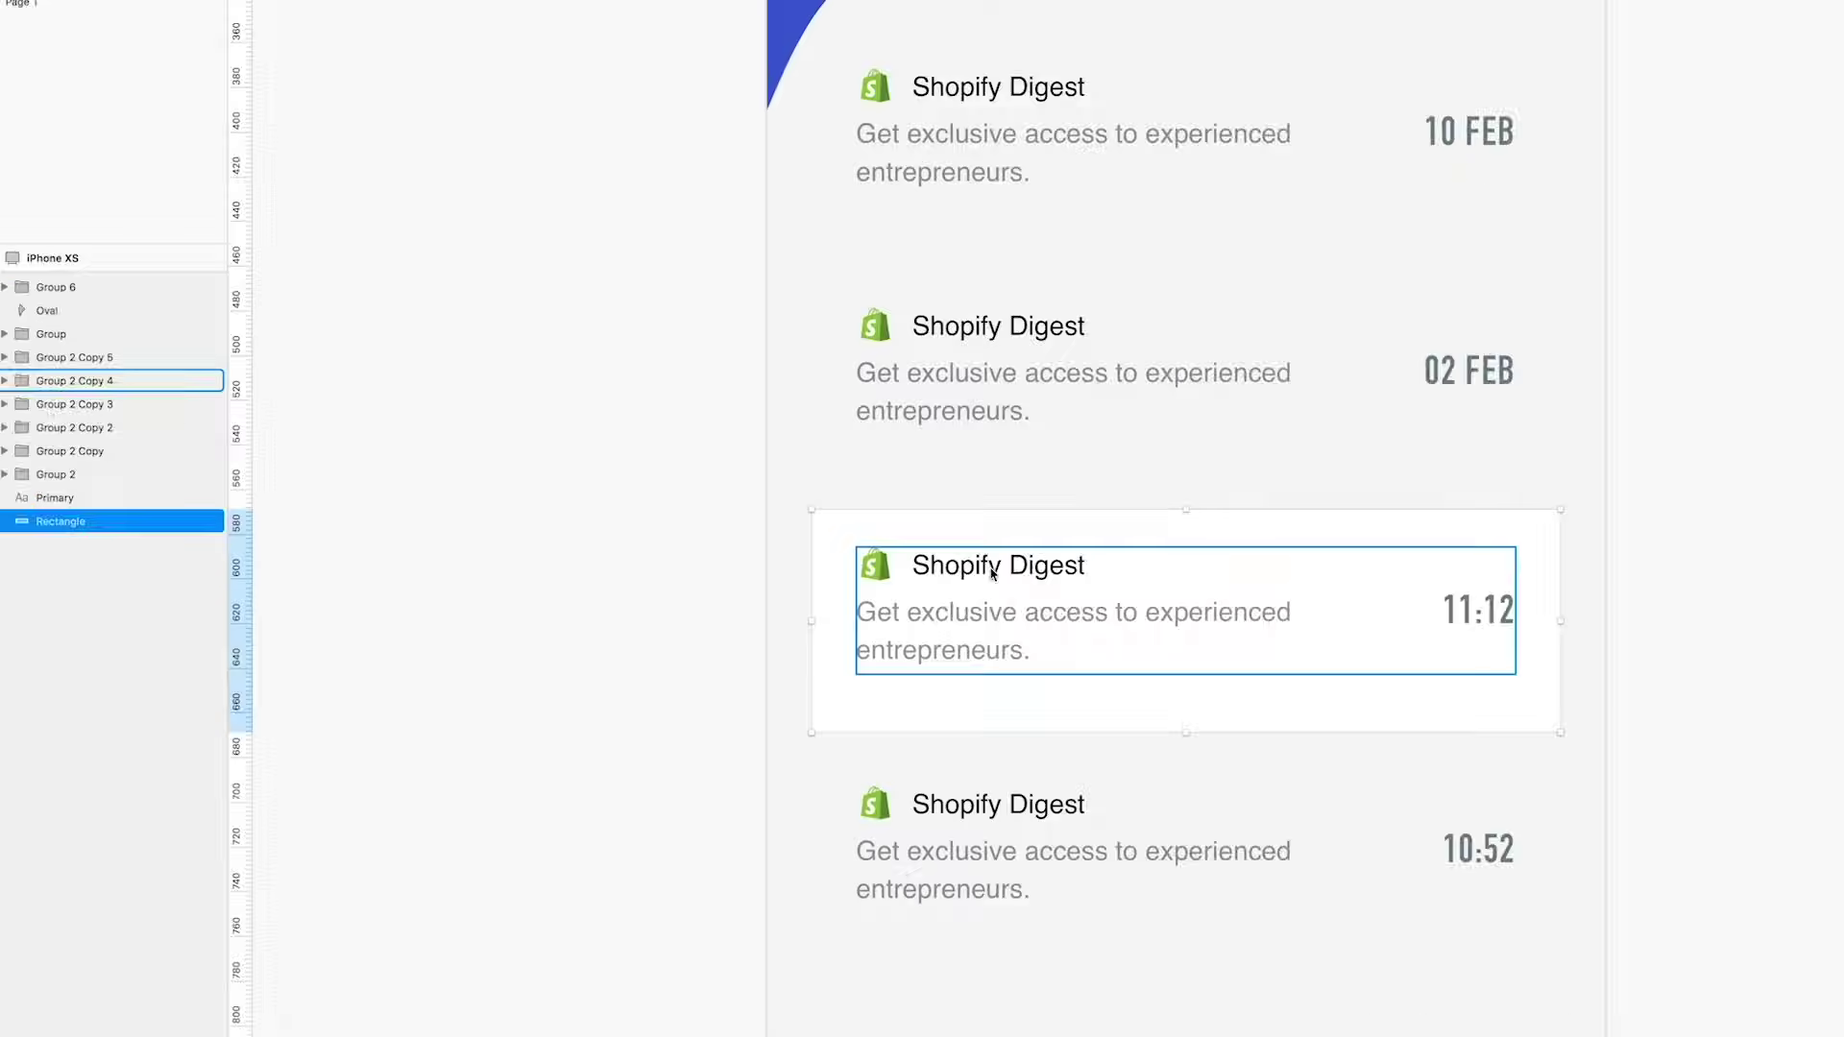
{"action": "left_click_drag", "start_coordinate": [1208, 664], "coordinate": [1213, 875]}
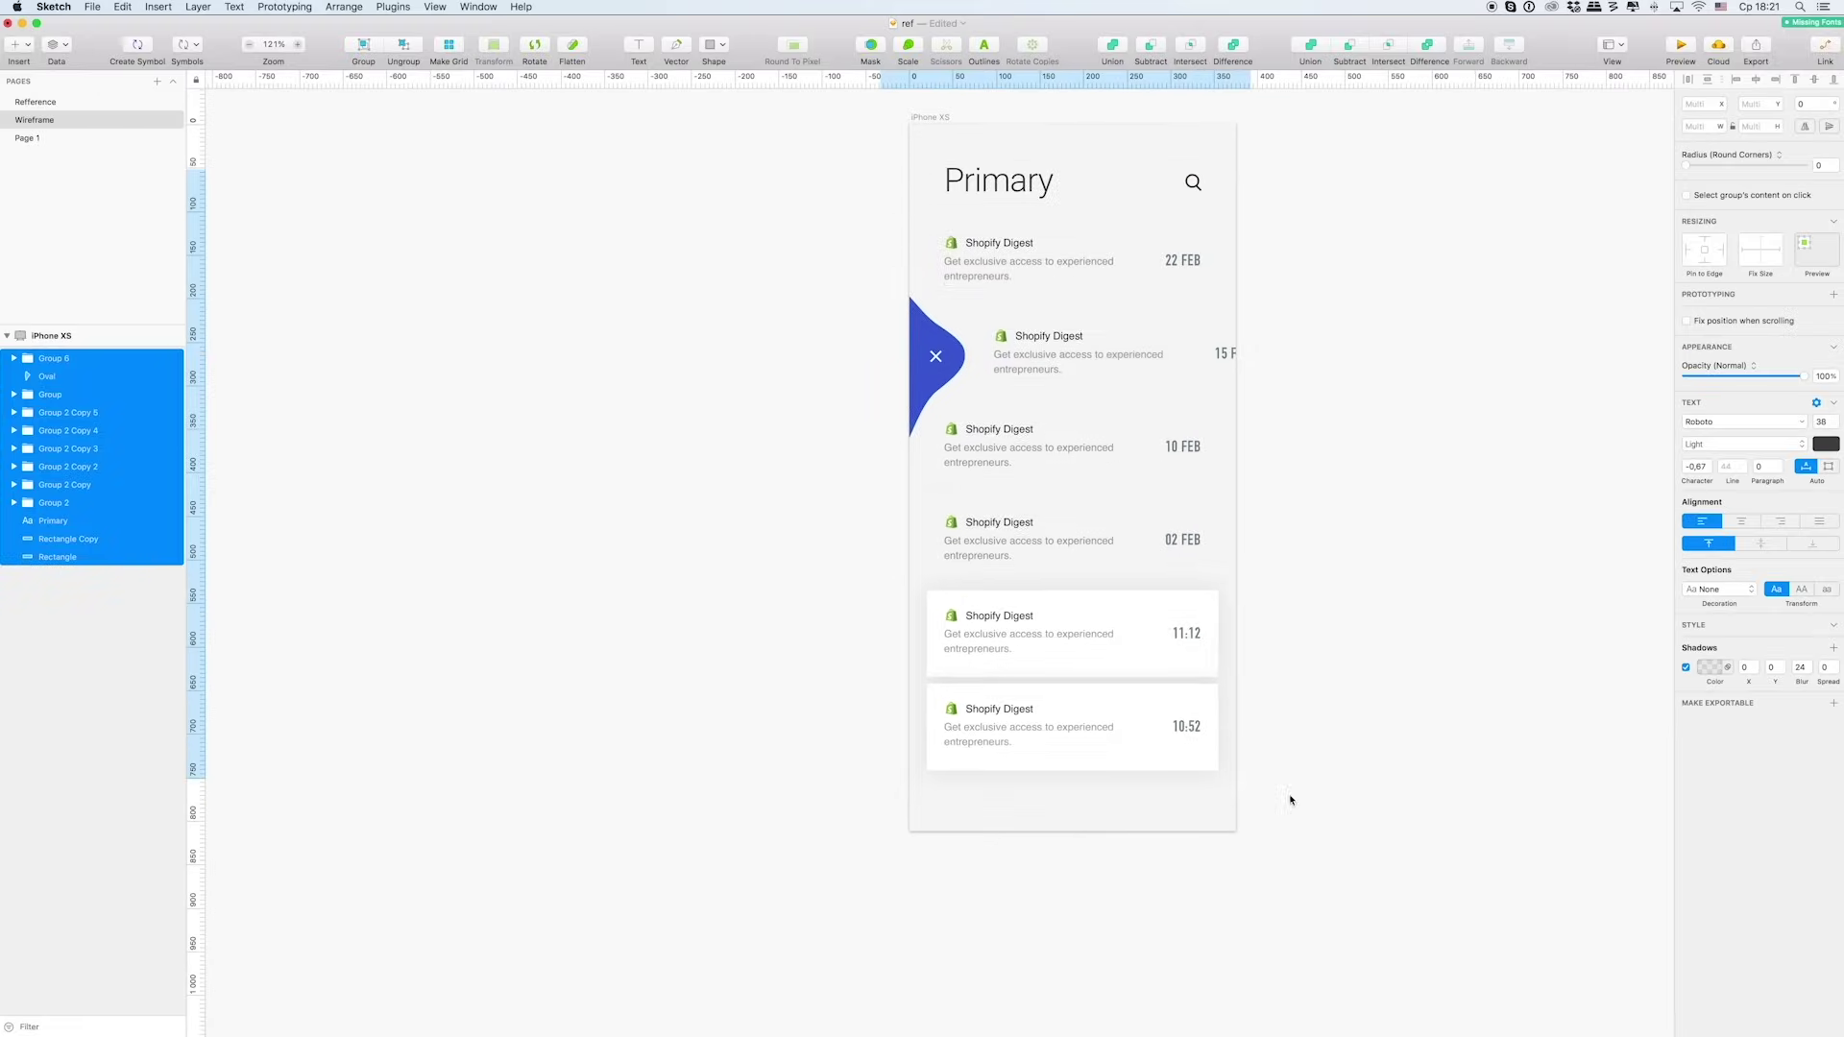
Add a 20 × 20 px rounded badge beside the bottom bar's person icon, filled with the icon's black and labelled 2
{"action": "left_click", "coordinate": [611, 65]}
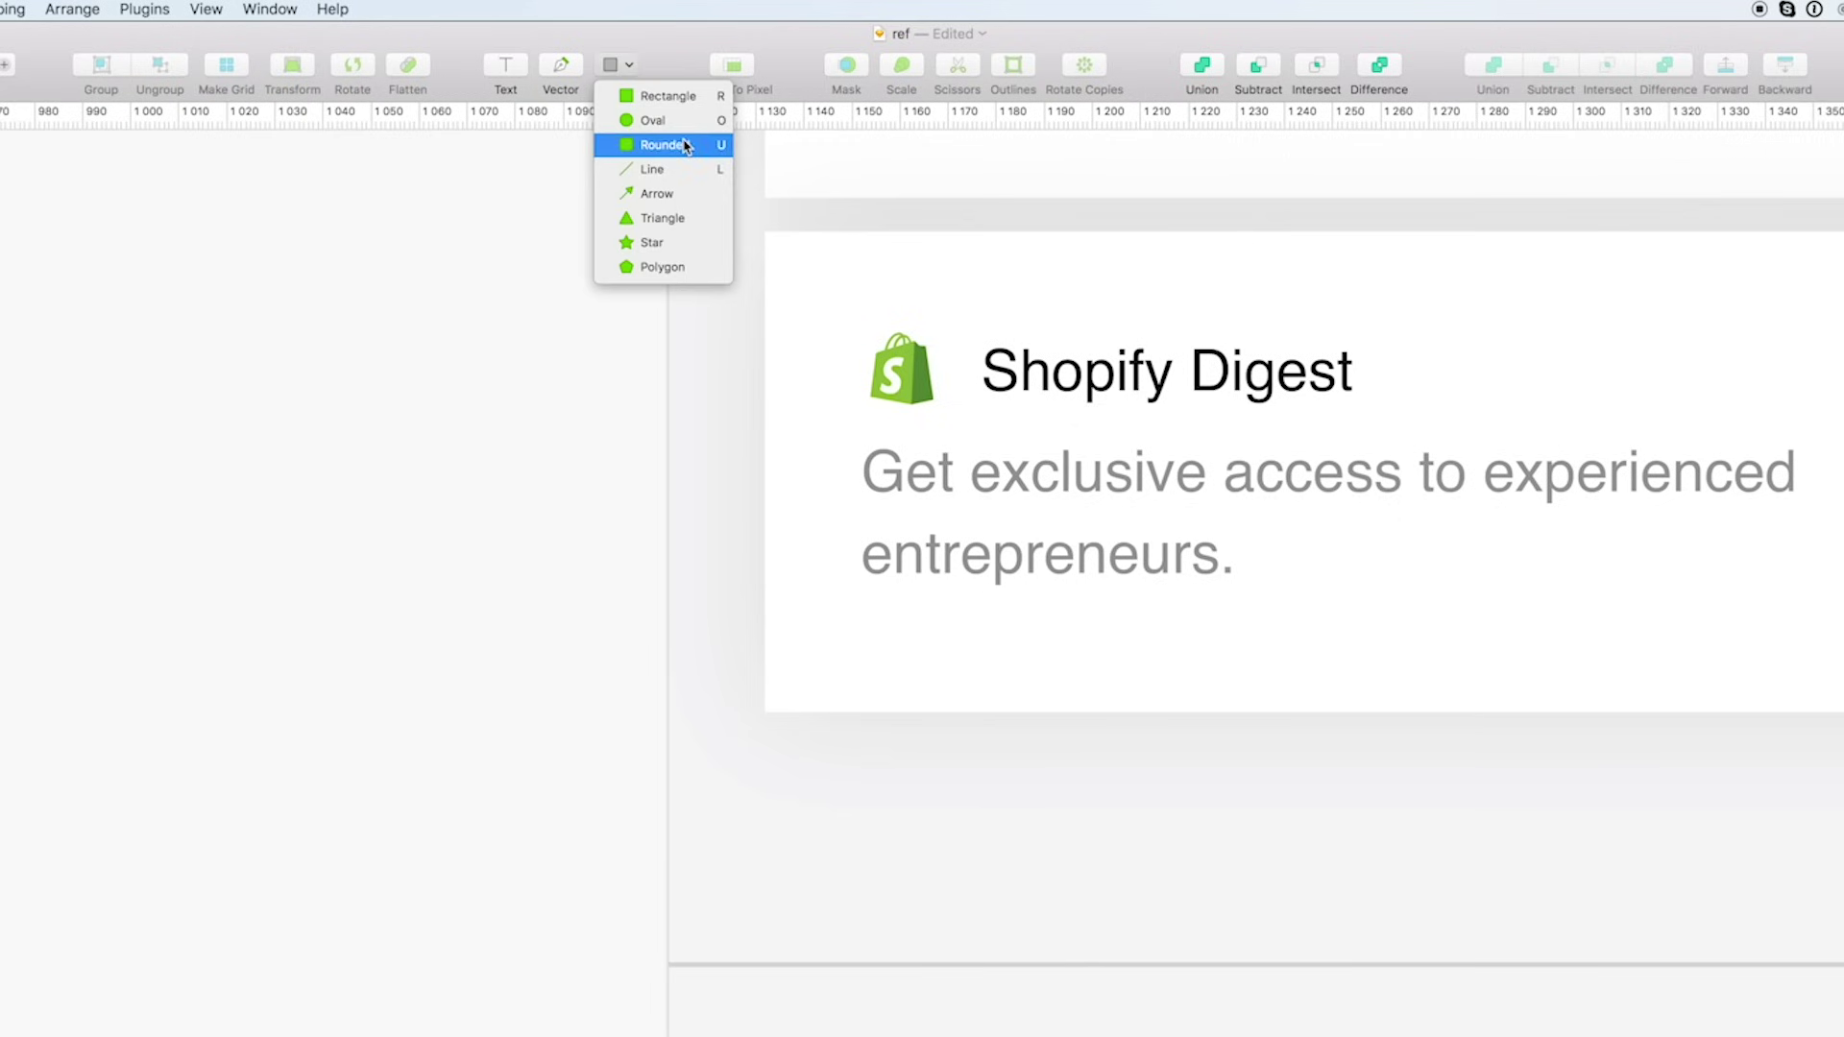
{"action": "left_click", "coordinate": [686, 146]}
{"action": "left_click_drag", "start_coordinate": [833, 1036], "coordinate": [921, 1036]}
{"action": "left_click_drag", "start_coordinate": [925, 795], "coordinate": [928, 799]}
{"action": "key", "text": "ctrl+c"}
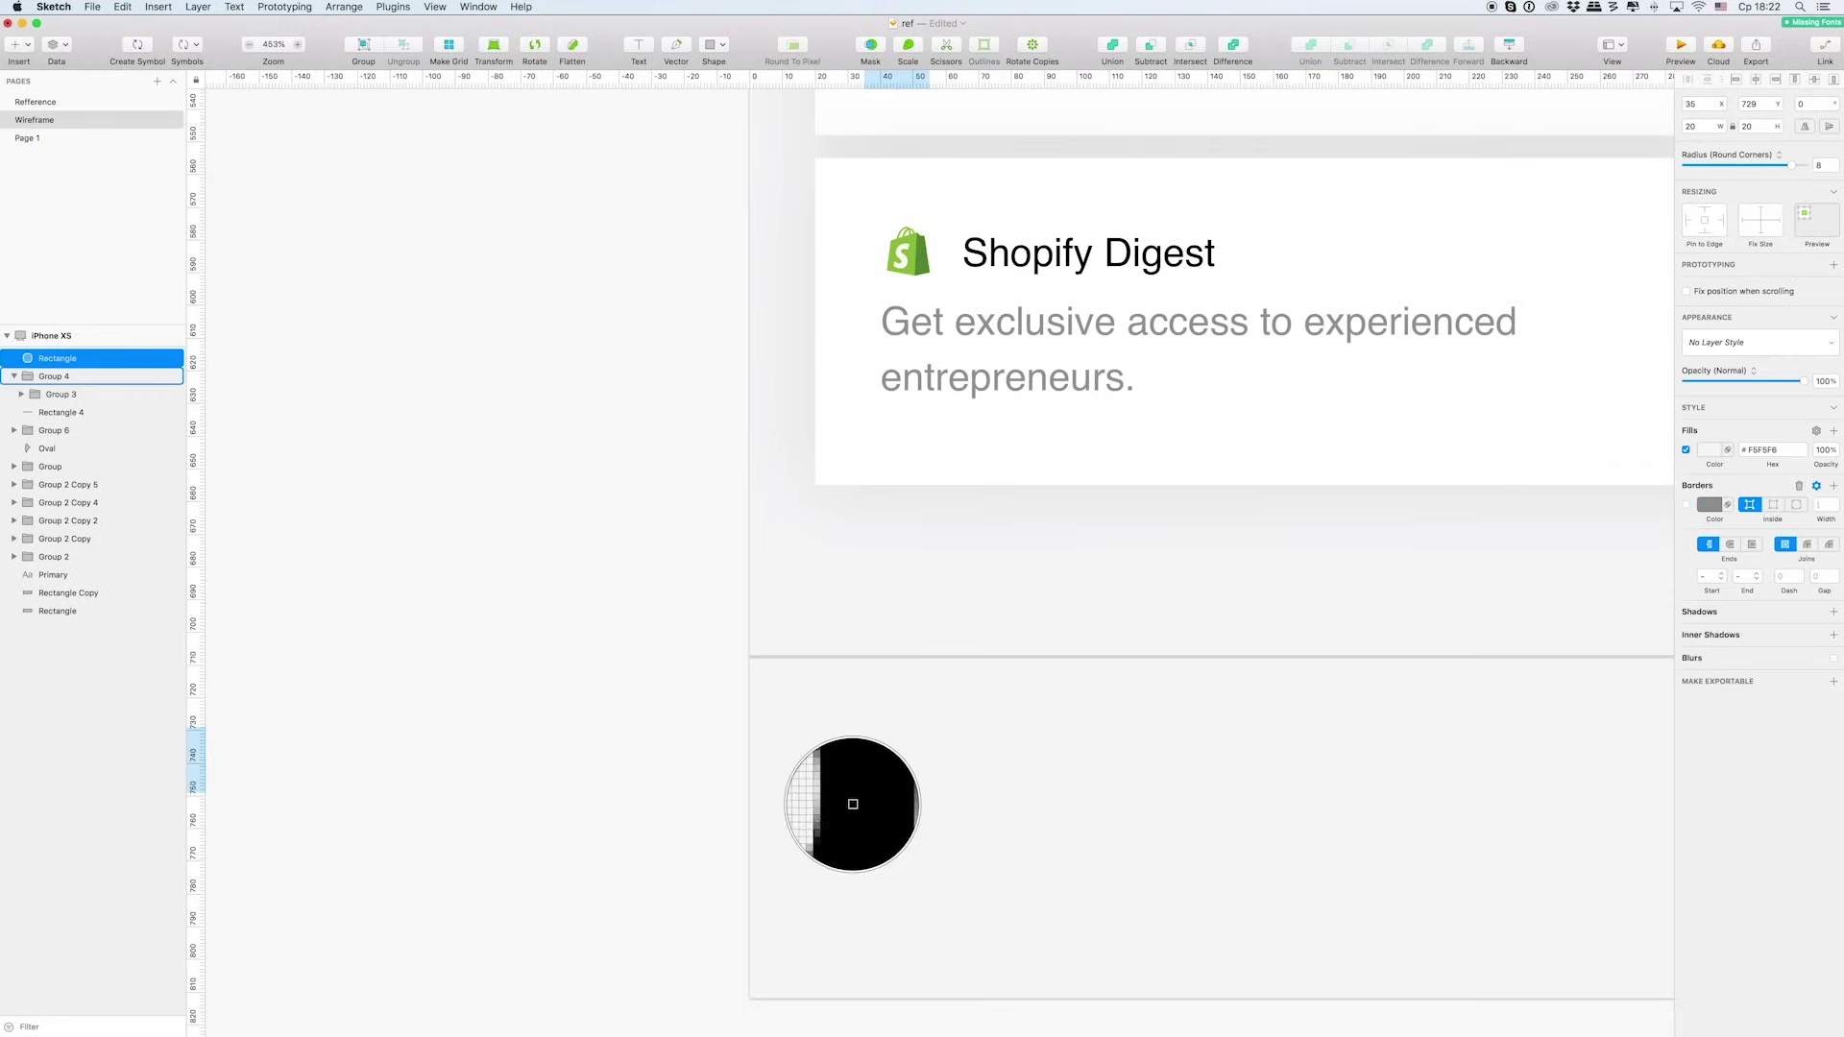
{"action": "left_click", "coordinate": [852, 807]}
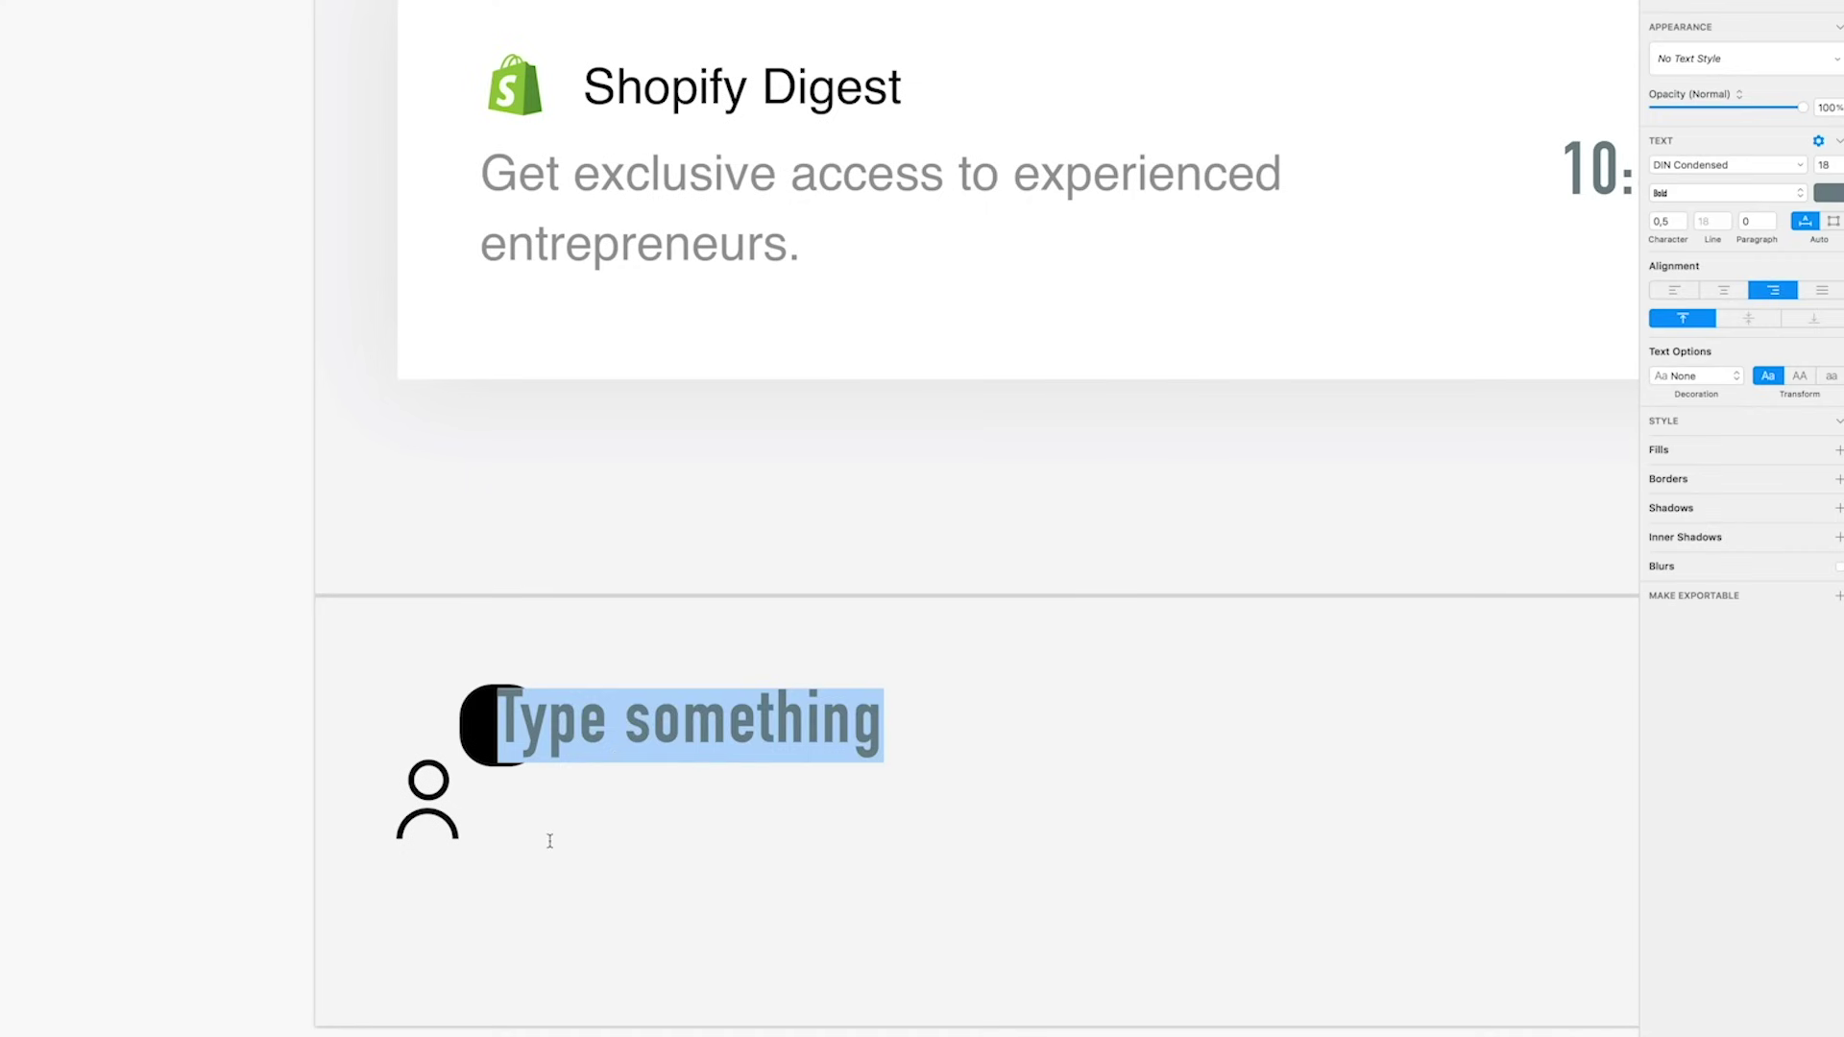
{"action": "type", "text": "2"}
{"action": "key", "text": "Escape"}
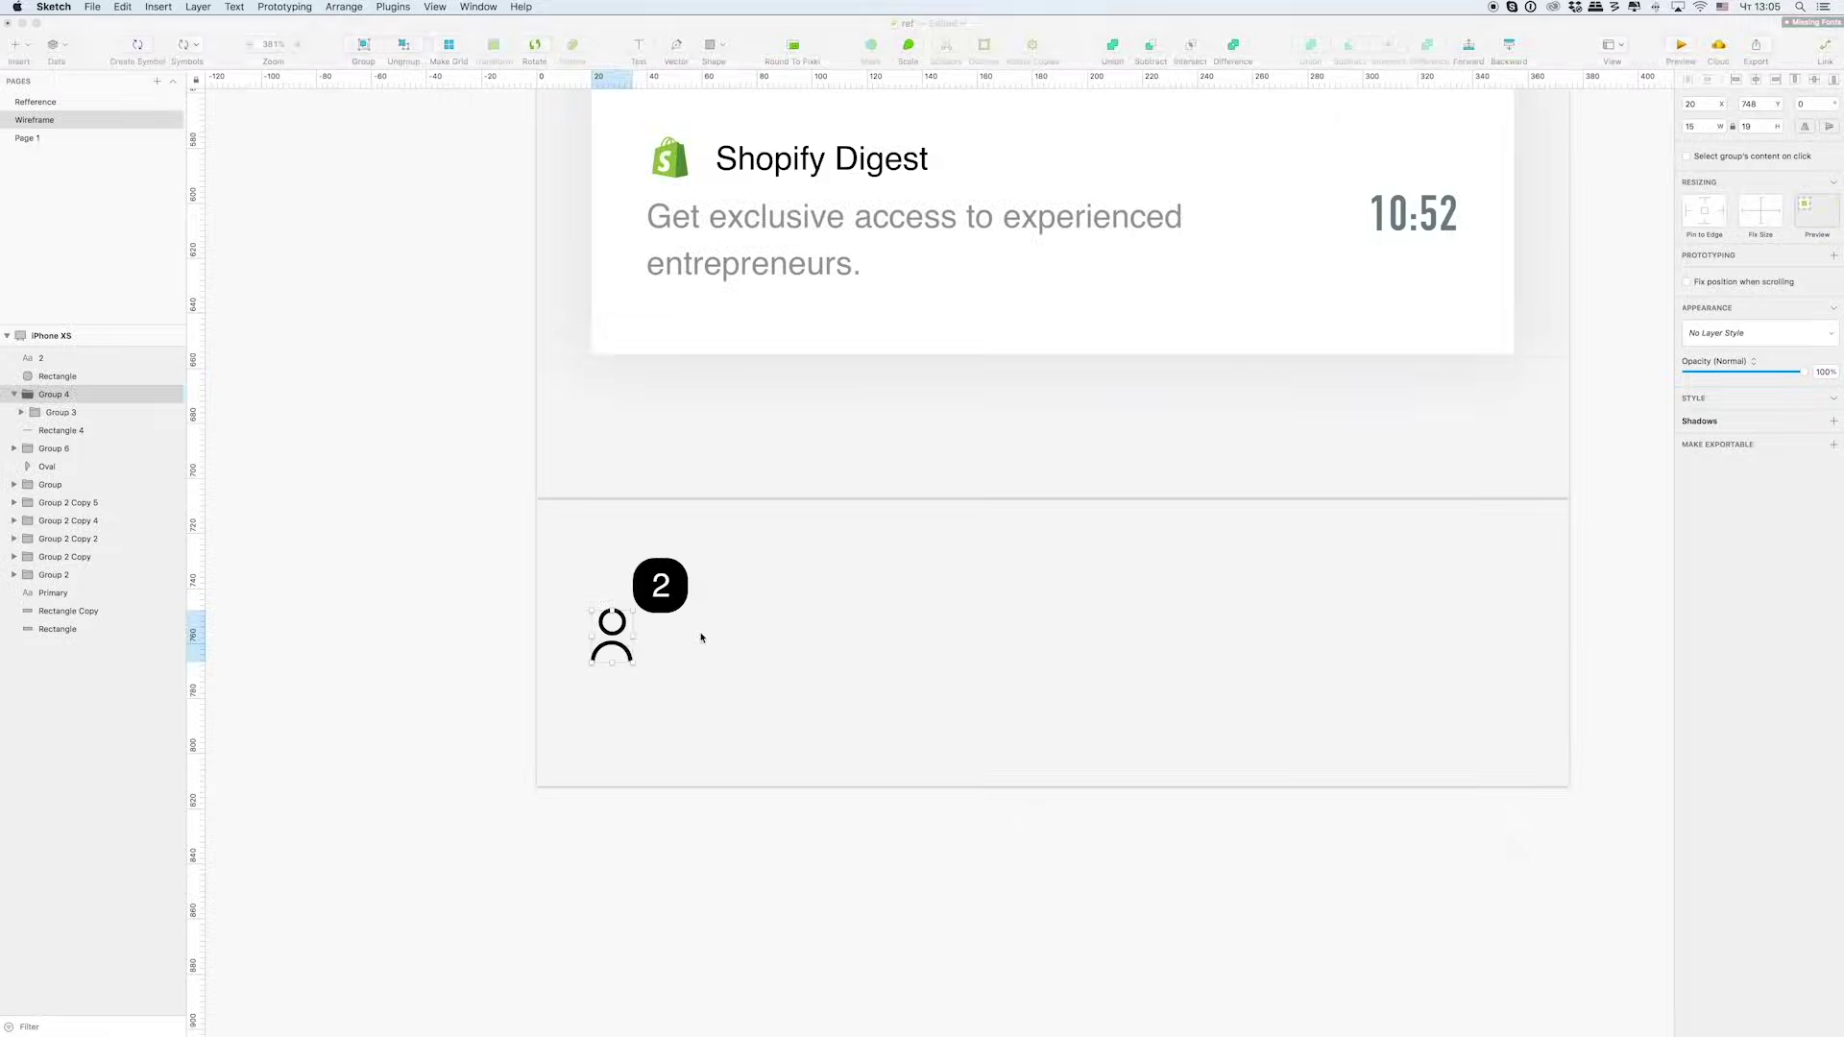
Duplicate the person icon three times across the bottom bar and draw a small circle at the bar's right end
{"action": "left_click_drag", "start_coordinate": [611, 641], "coordinate": [811, 642]}
{"action": "key", "text": "super+d"}
{"action": "key", "text": "super+d"}
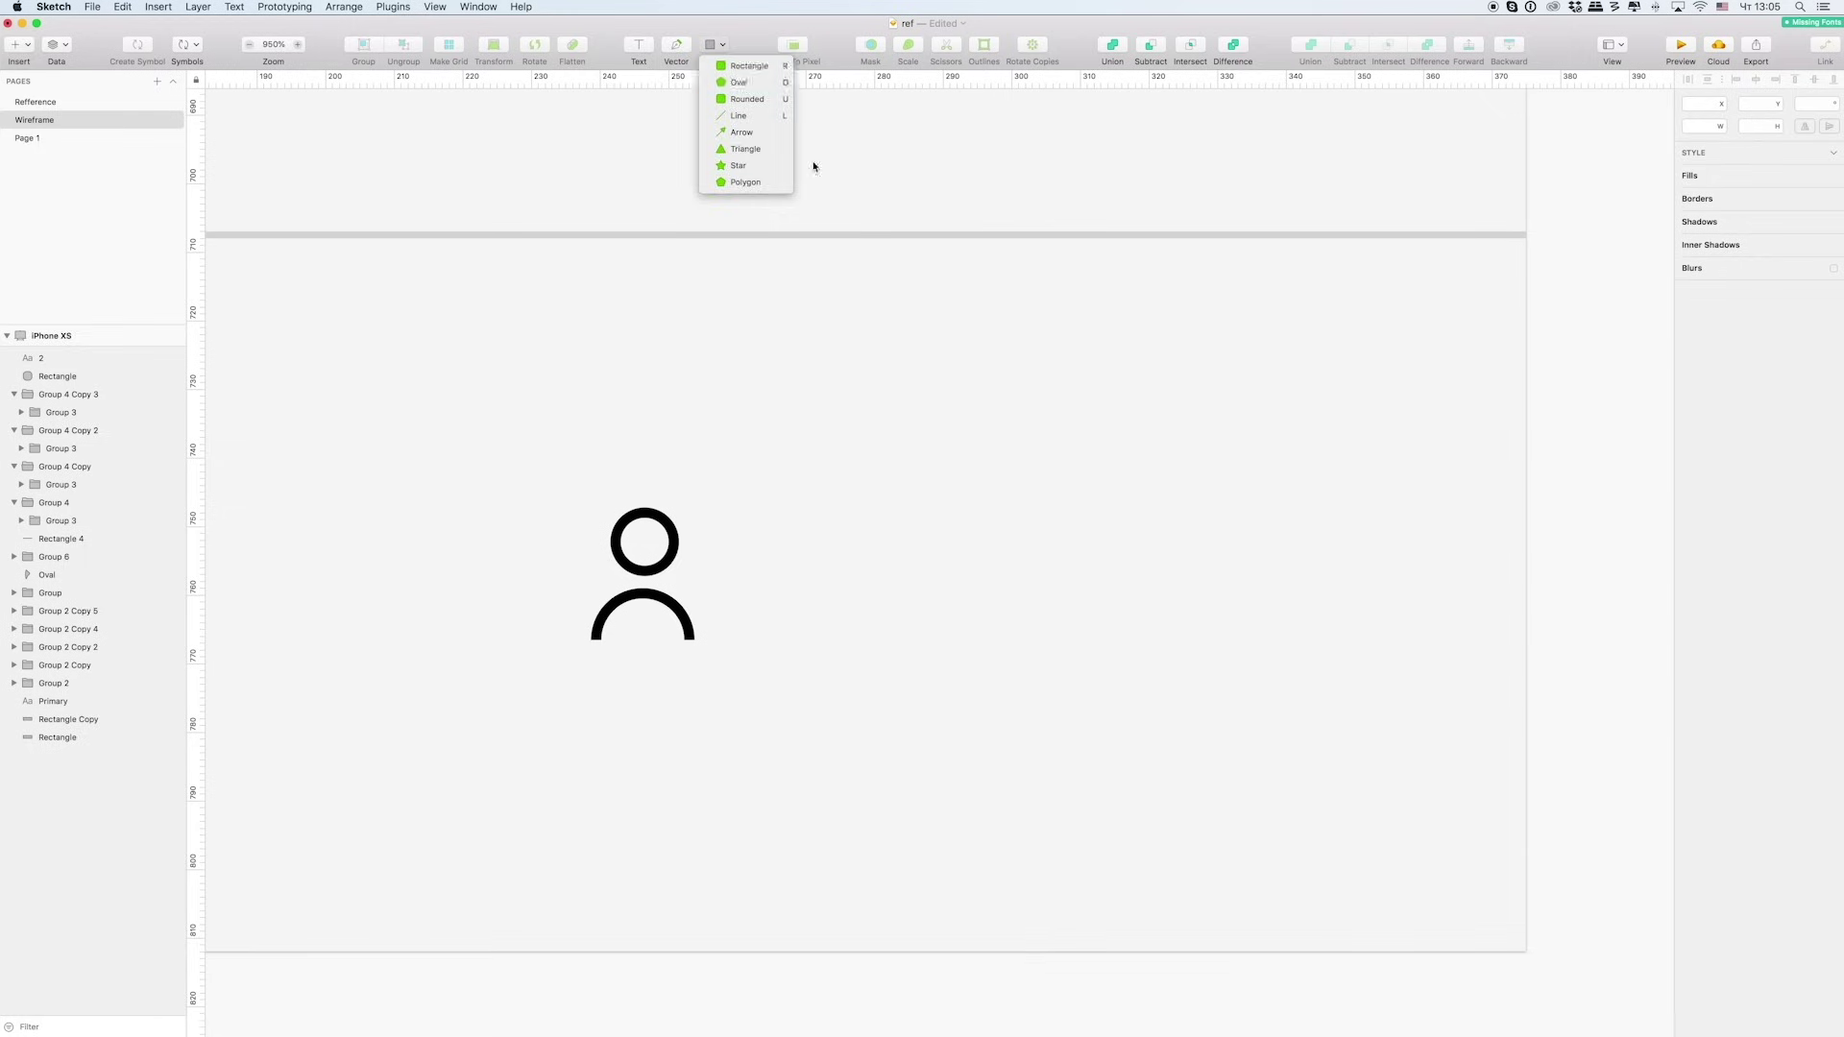
{"action": "mouse_move", "coordinate": [1136, 602]}
{"action": "left_mouse_down"}
{"action": "mouse_move", "coordinate": [1123, 596]}
{"action": "mouse_move", "coordinate": [1179, 572]}
{"action": "left_mouse_up"}
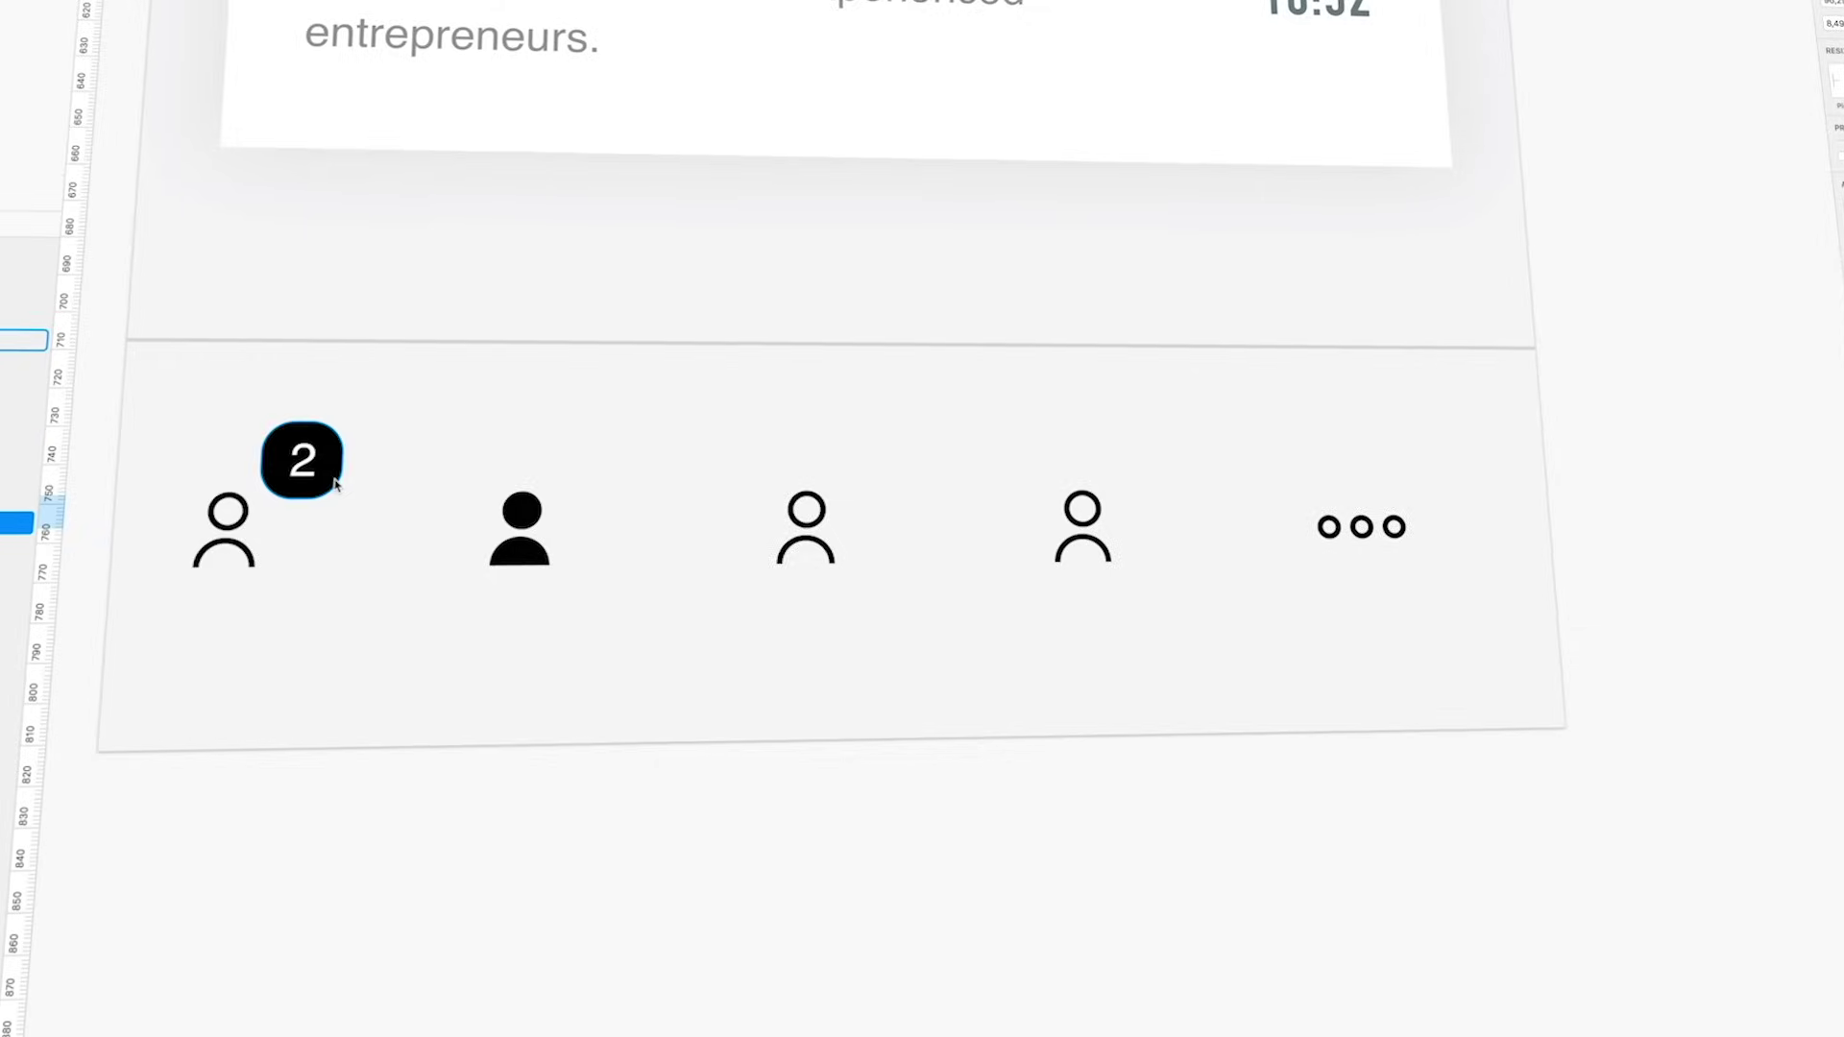
Copy the black badge labelled 2 above each of the other four bottom bar icons and adjust the copies' horizontal placement
{"action": "left_click_drag", "start_coordinate": [322, 468], "coordinate": [590, 462]}
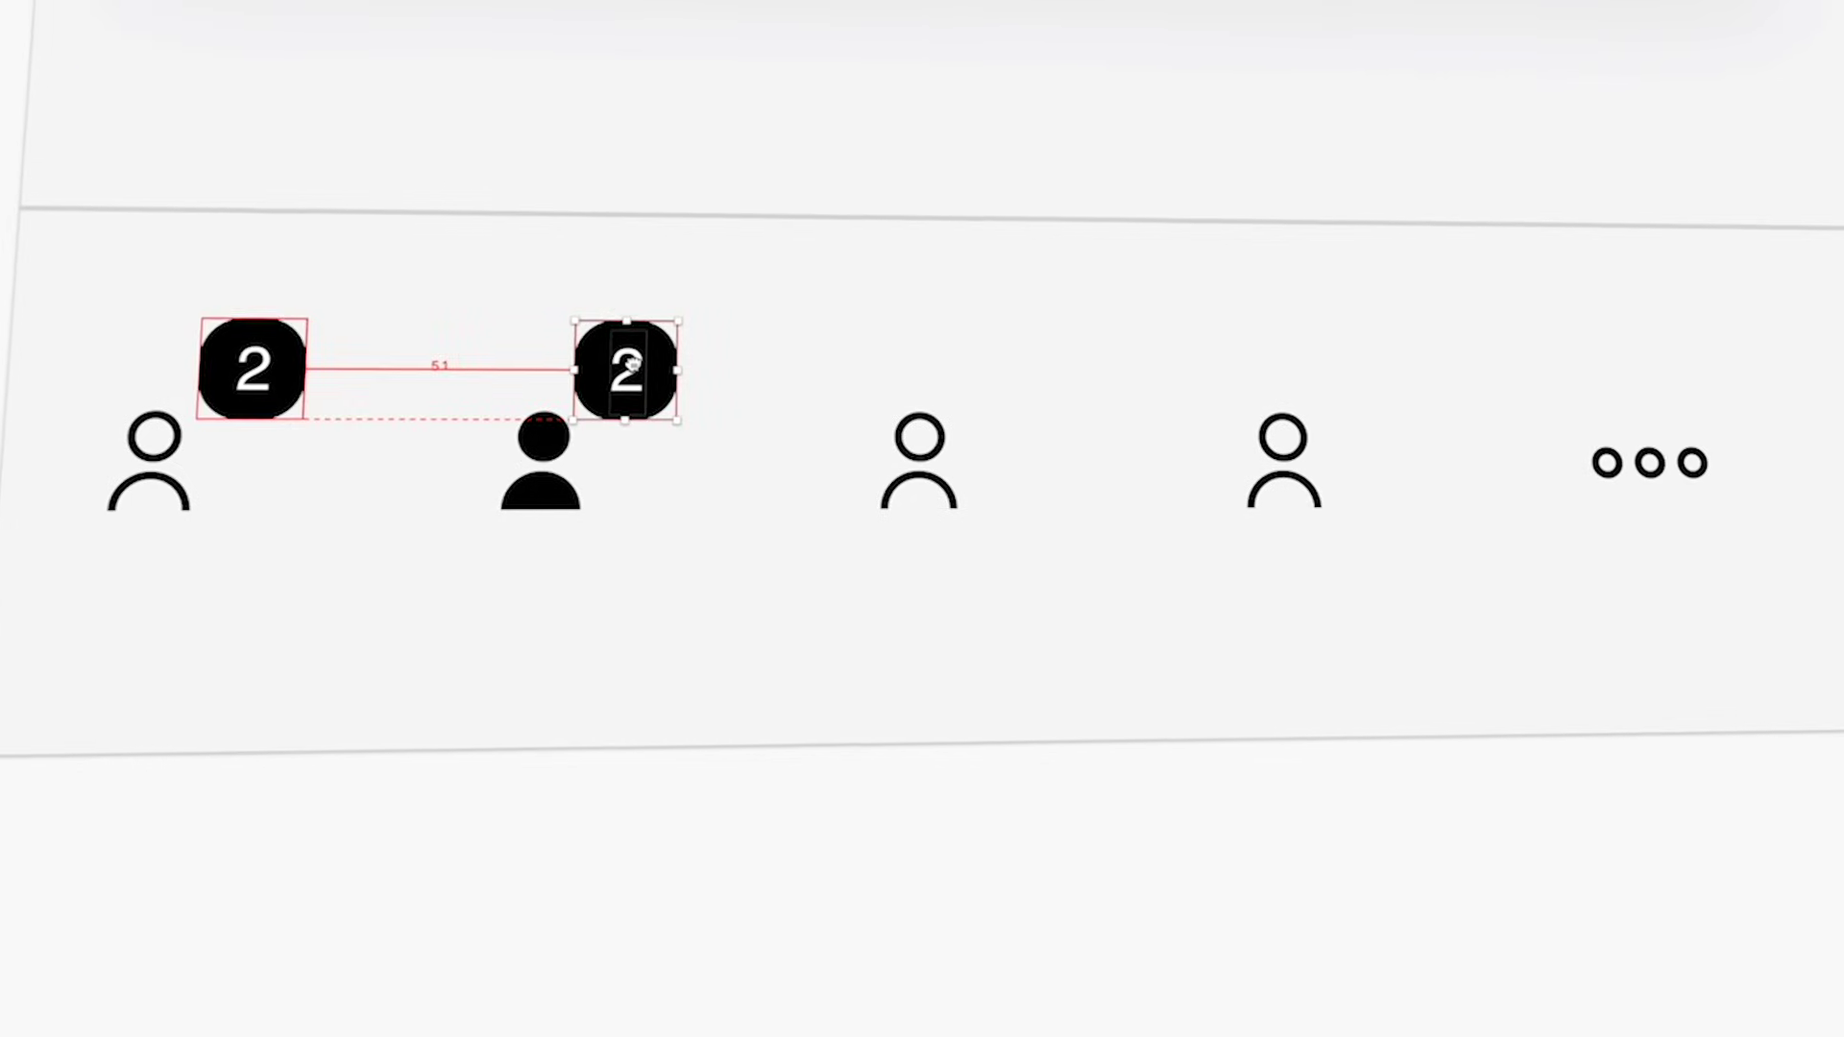
{"action": "key", "text": "super+d"}
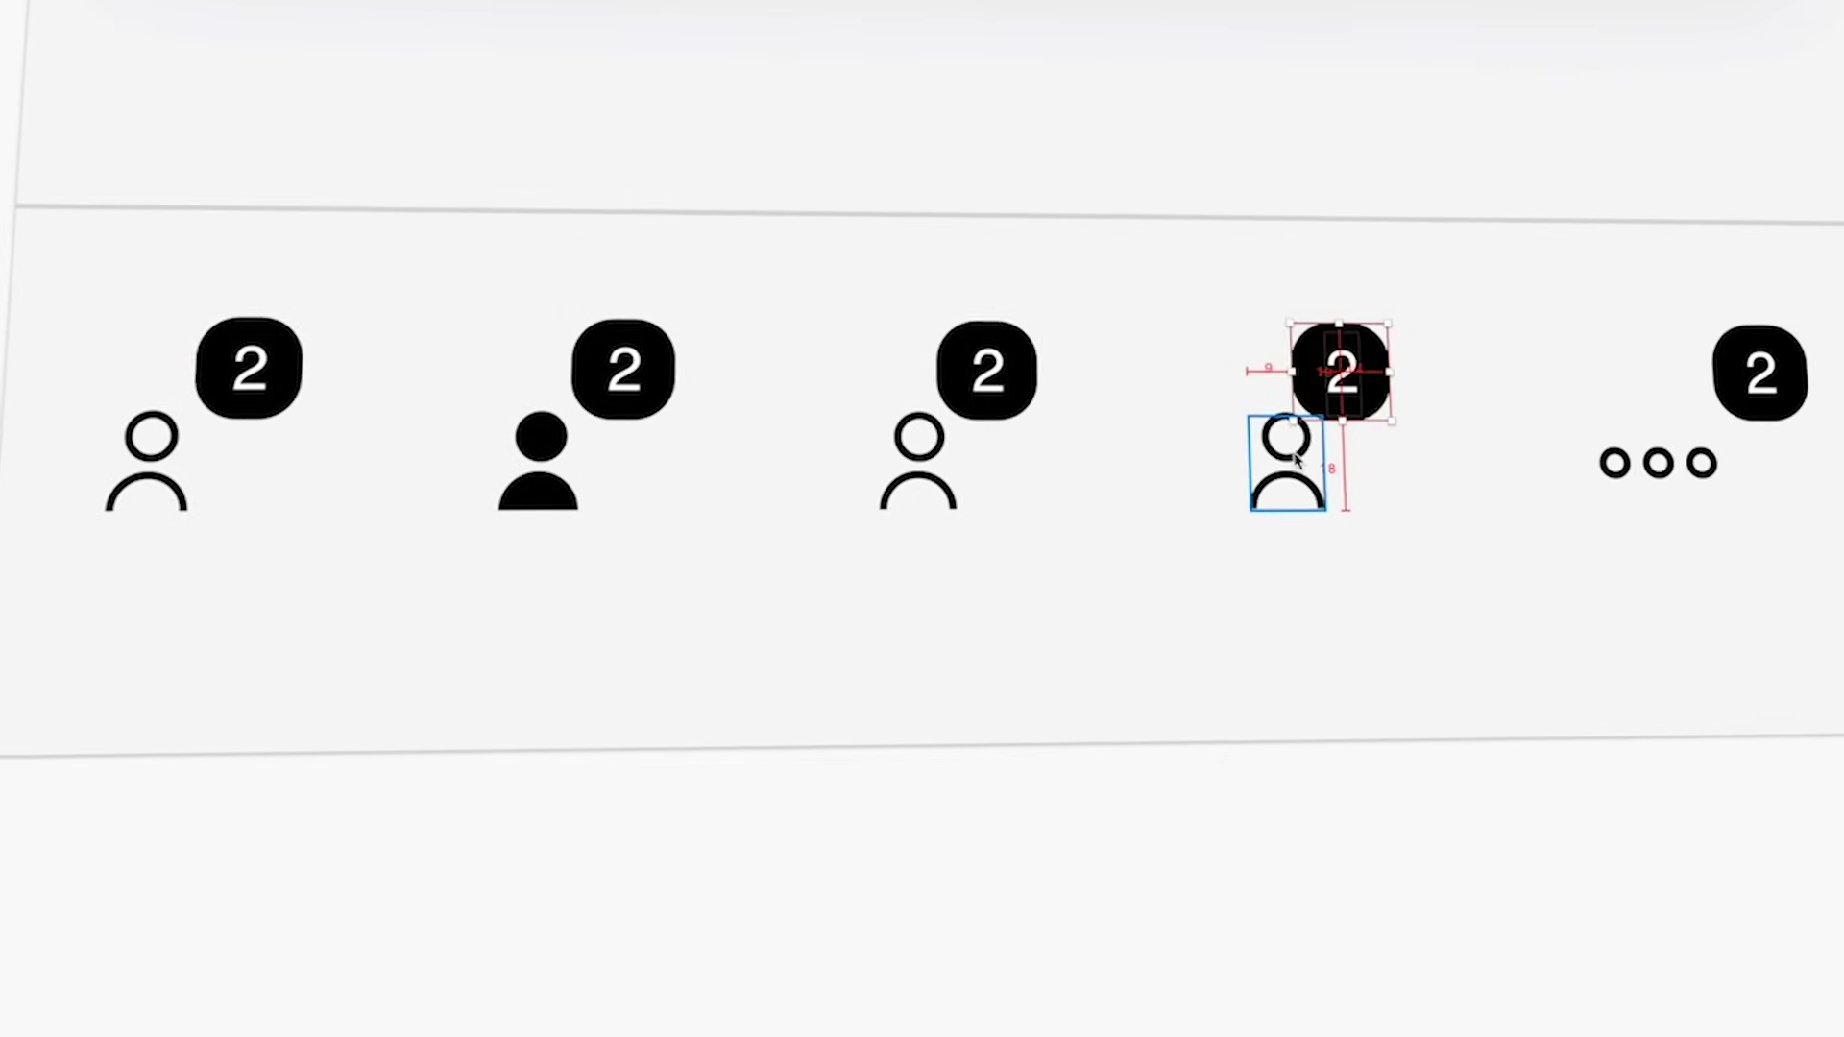
{"action": "key", "text": "alt+Right"}
{"action": "key", "text": "alt+Right"}
{"action": "key", "text": "alt+Right"}
{"action": "key", "text": "alt+Right"}
{"action": "key", "text": "alt+Right"}
{"action": "key", "text": "alt+Right"}
{"action": "key", "text": "alt+Right"}
{"action": "left_click", "coordinate": [988, 375]}
{"action": "key", "text": "alt+Right"}
{"action": "key", "text": "alt+Right"}
{"action": "key", "text": "alt+Right"}
{"action": "key", "text": "alt+Right"}
Edit the copied badges above the bottom bar icons, setting the third badge's number to 7
{"action": "left_click", "coordinate": [624, 375]}
{"action": "key", "text": "alt+Right"}
{"action": "key", "text": "Return"}
{"action": "type", "text": "1"}
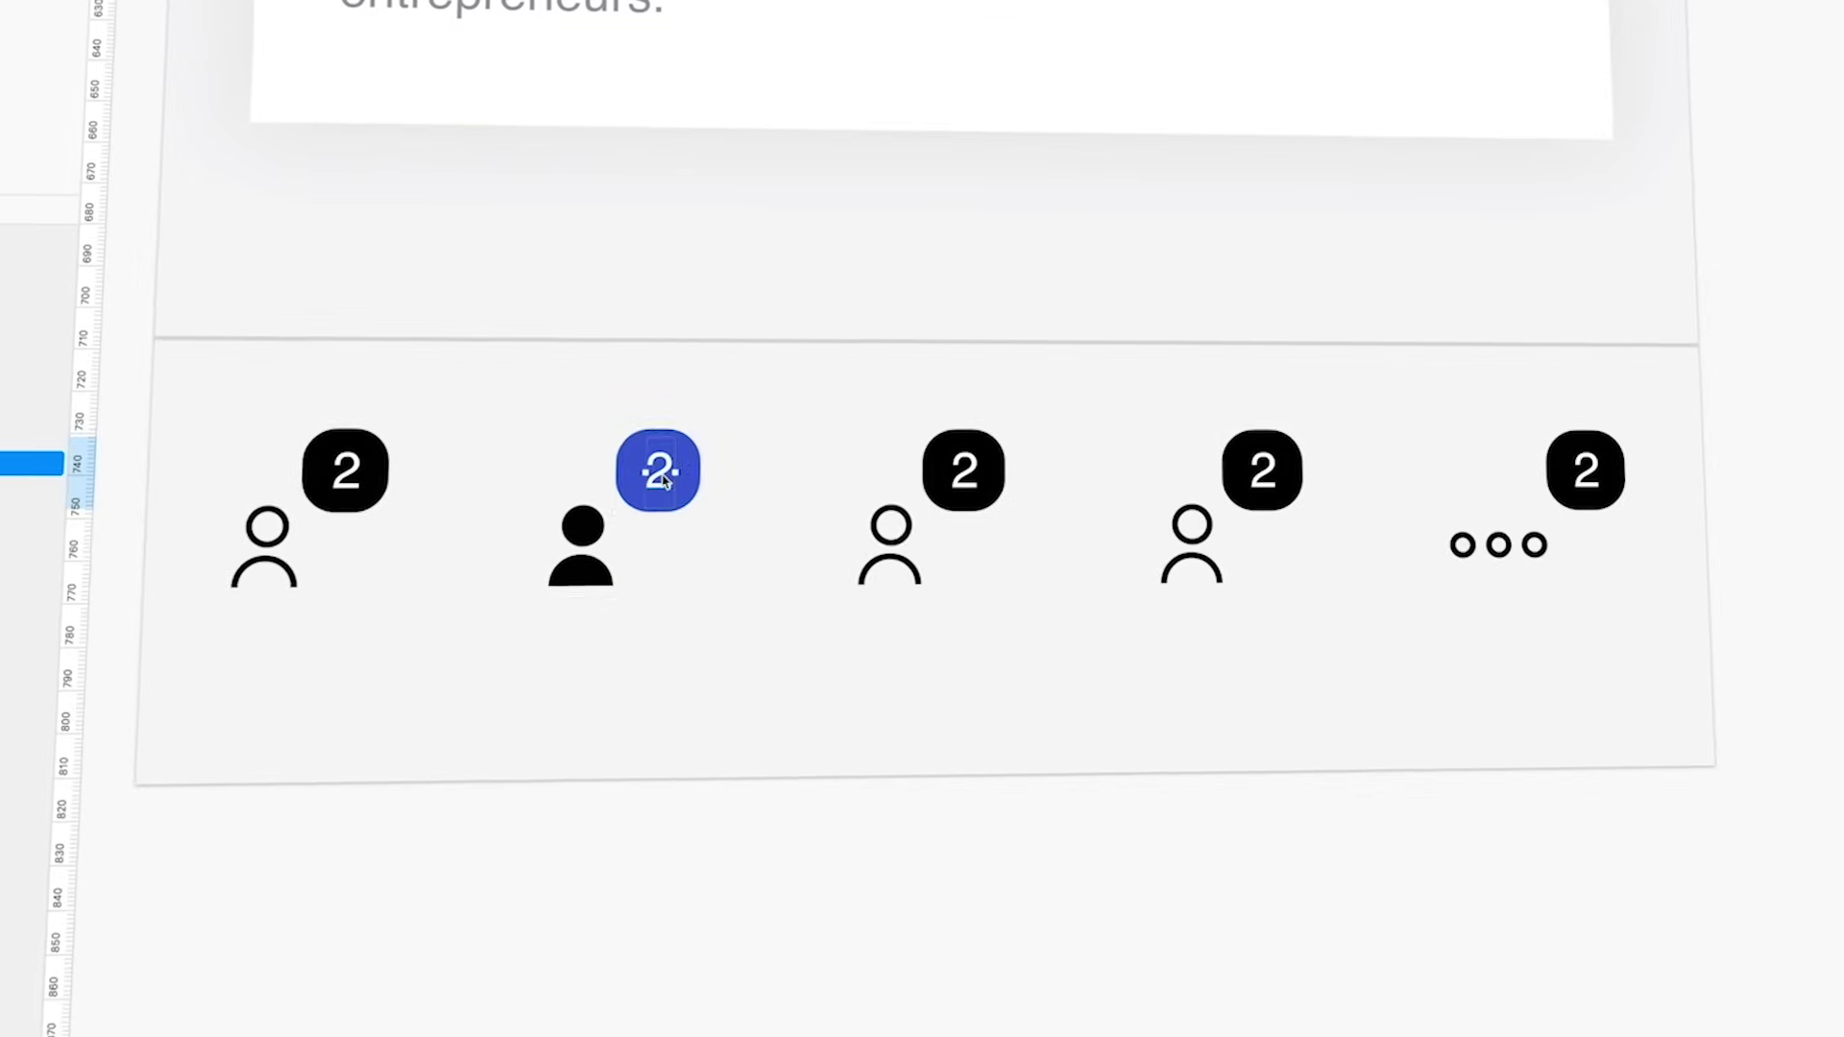
{"action": "left_click", "coordinate": [965, 471]}
{"action": "left_click", "coordinate": [965, 472]}
{"action": "key", "text": "Return"}
{"action": "key", "text": "BackSpace"}
{"action": "type", "text": "7"}
{"action": "left_click", "coordinate": [1261, 471]}
{"action": "left_click", "coordinate": [1265, 485]}
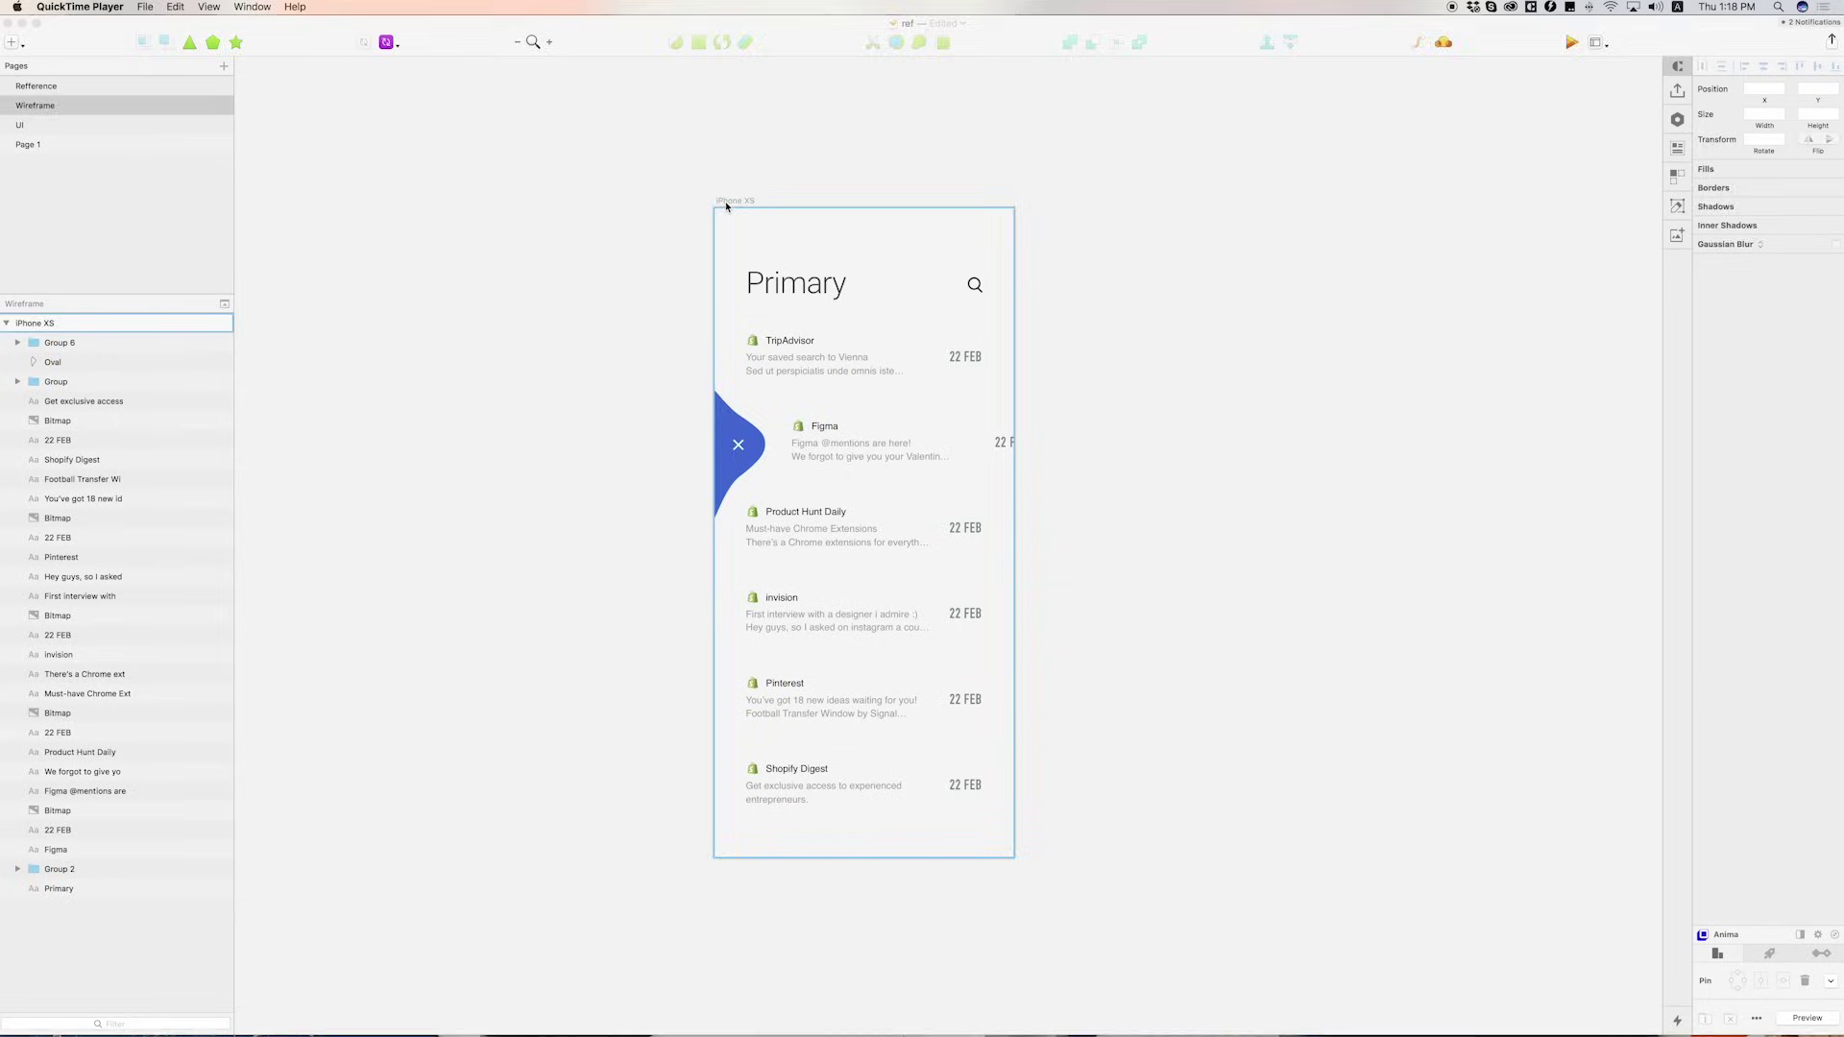
Copy the iPhone XS artboard from the Wireframe page to the UI page and set the Primary title's typeface to Butler
{"action": "left_click", "coordinate": [726, 205]}
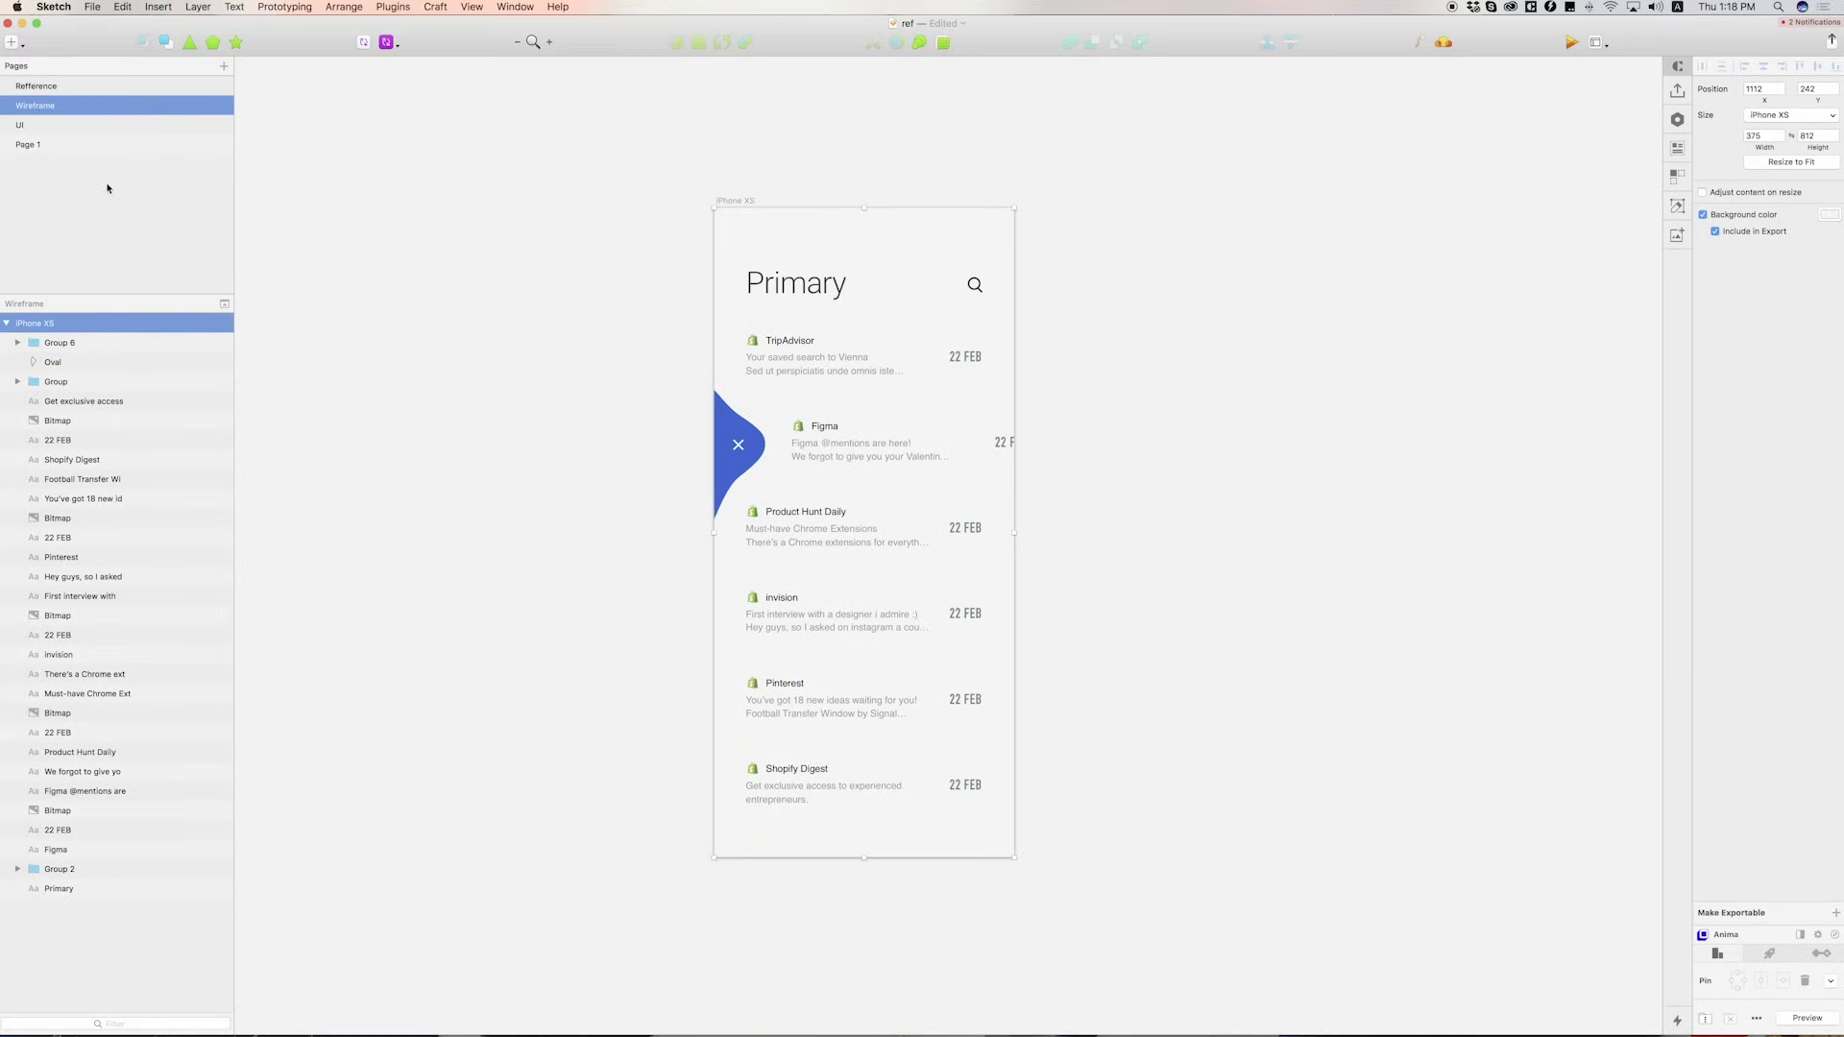
{"action": "left_click", "coordinate": [50, 126]}
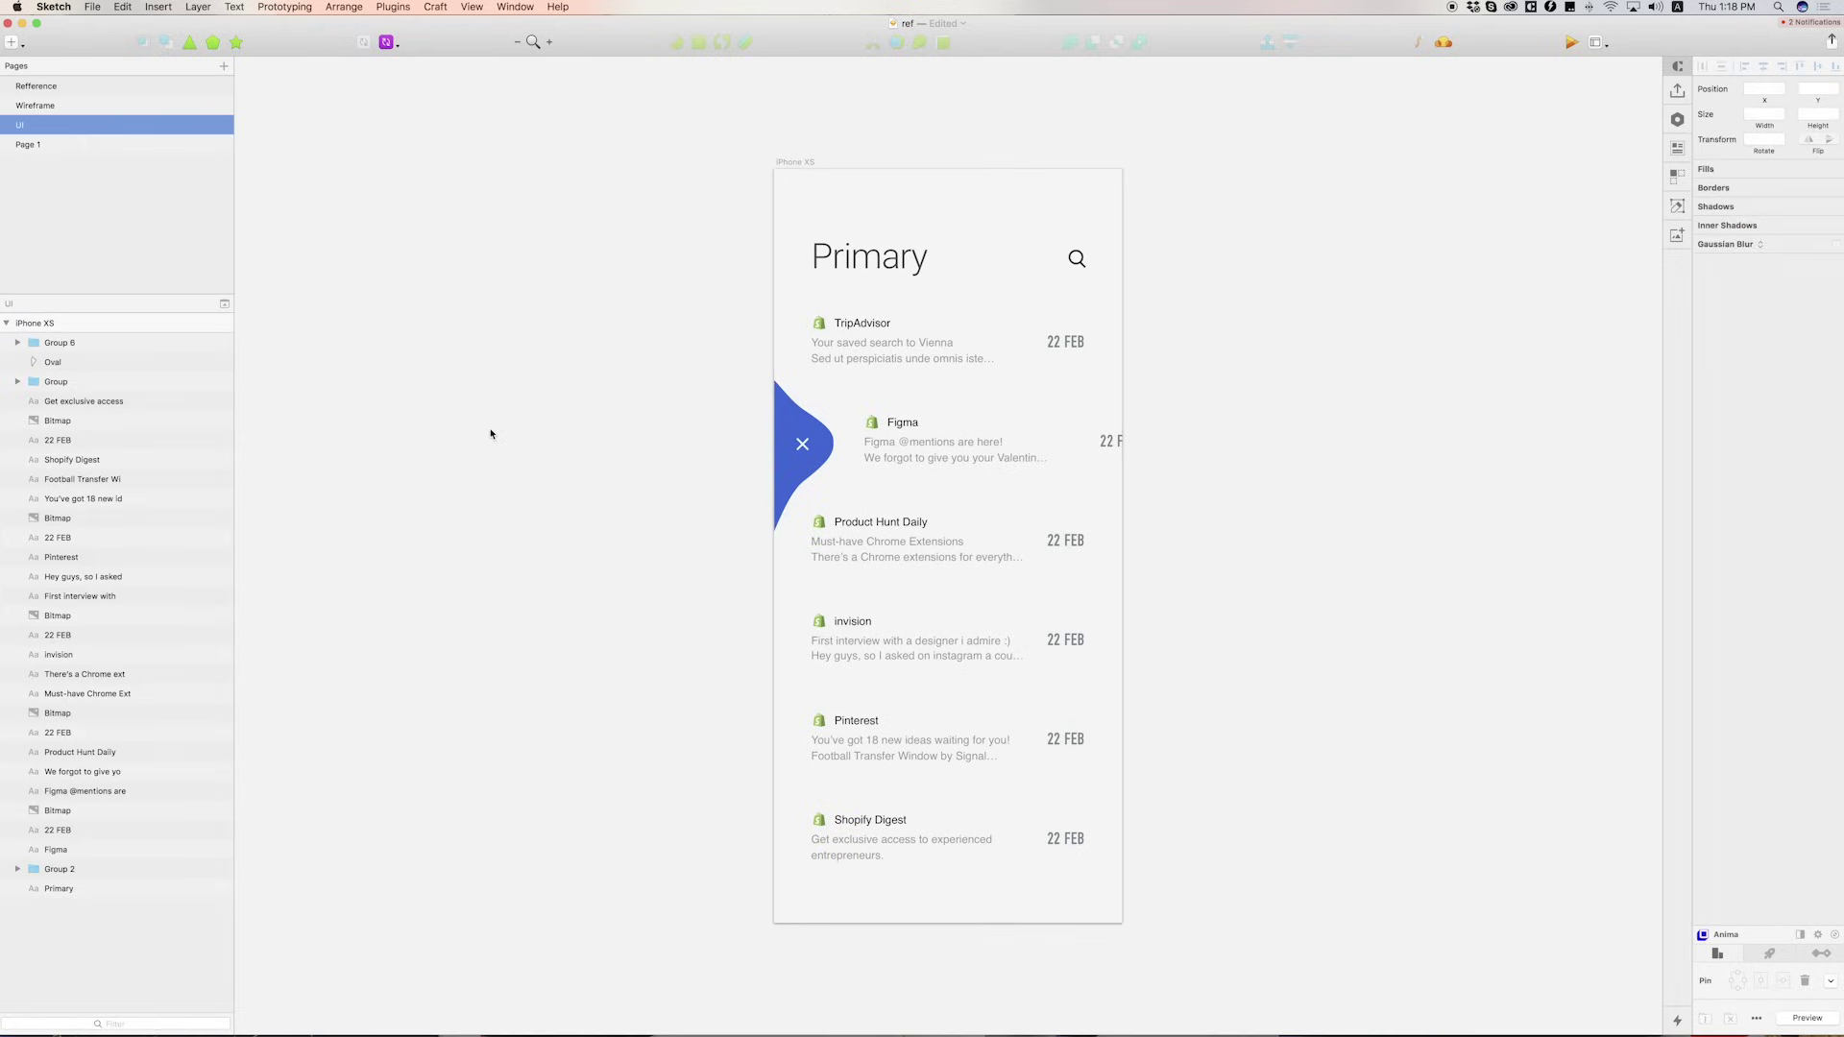
{"action": "left_click", "coordinate": [884, 268]}
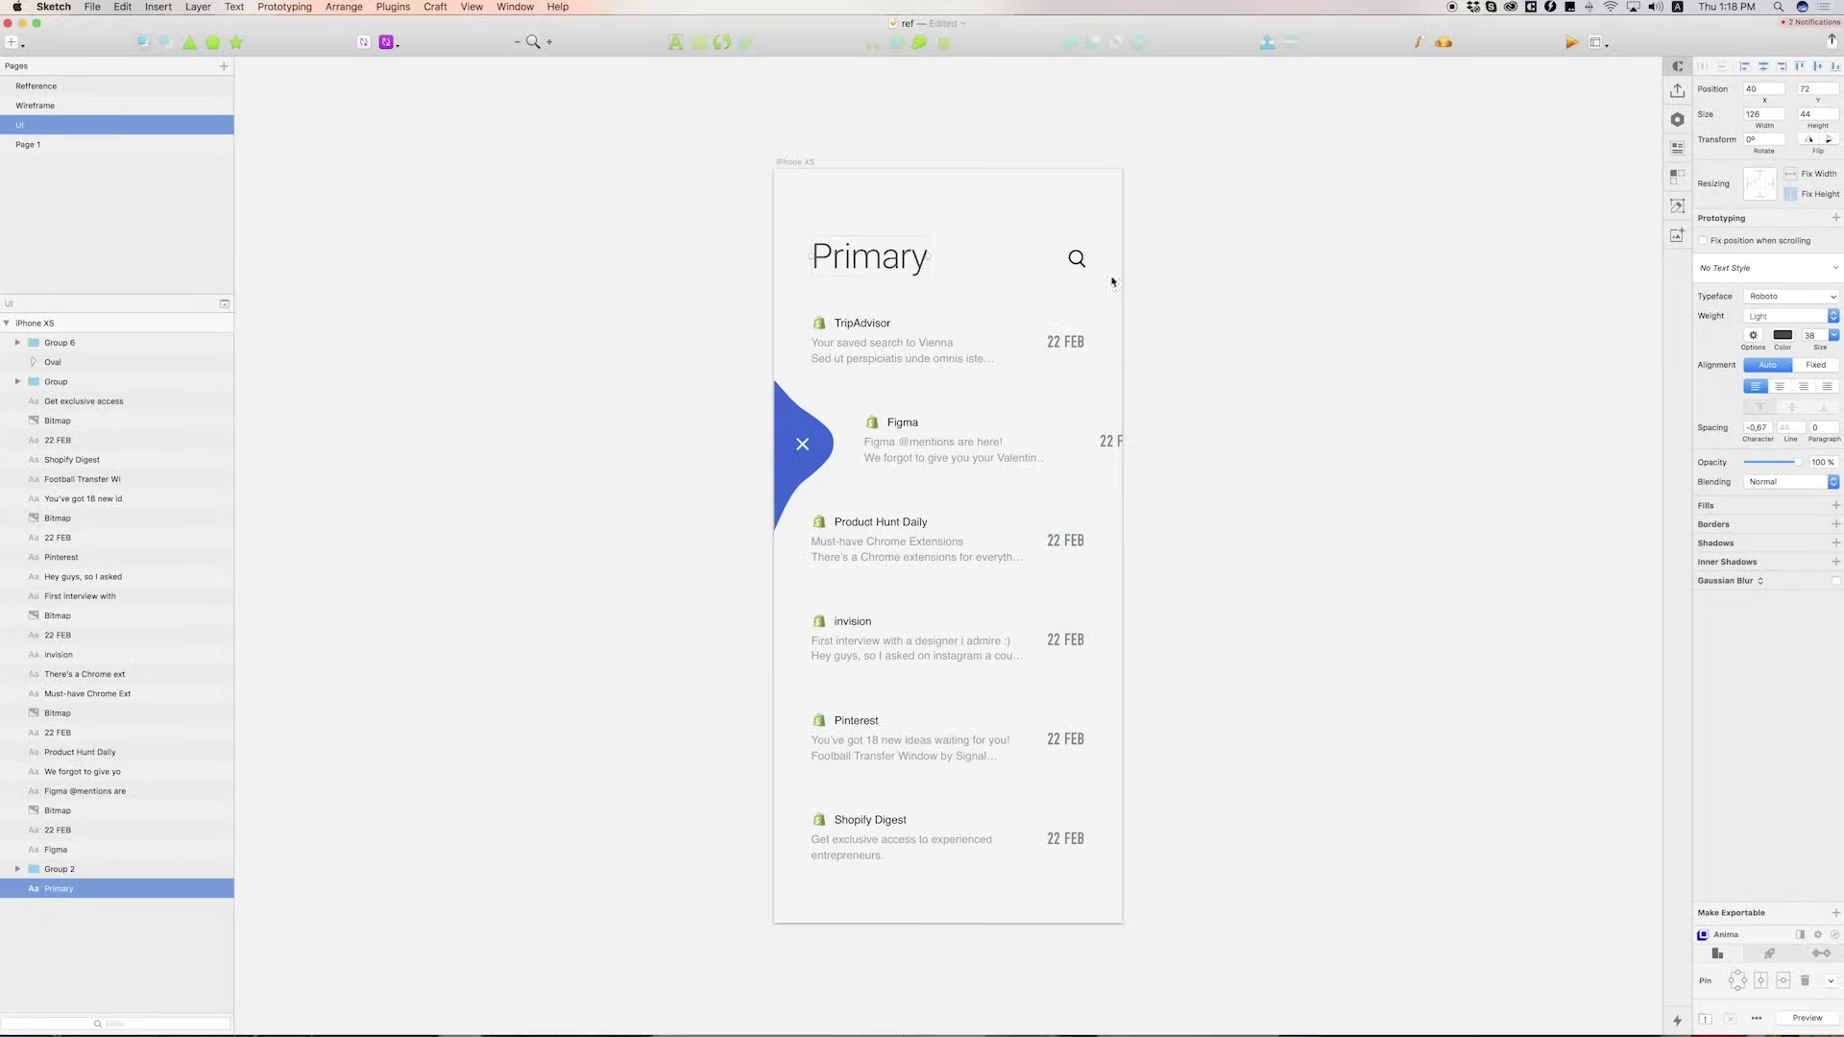
{"action": "left_click", "coordinate": [1791, 296]}
{"action": "type", "text": "butl"}
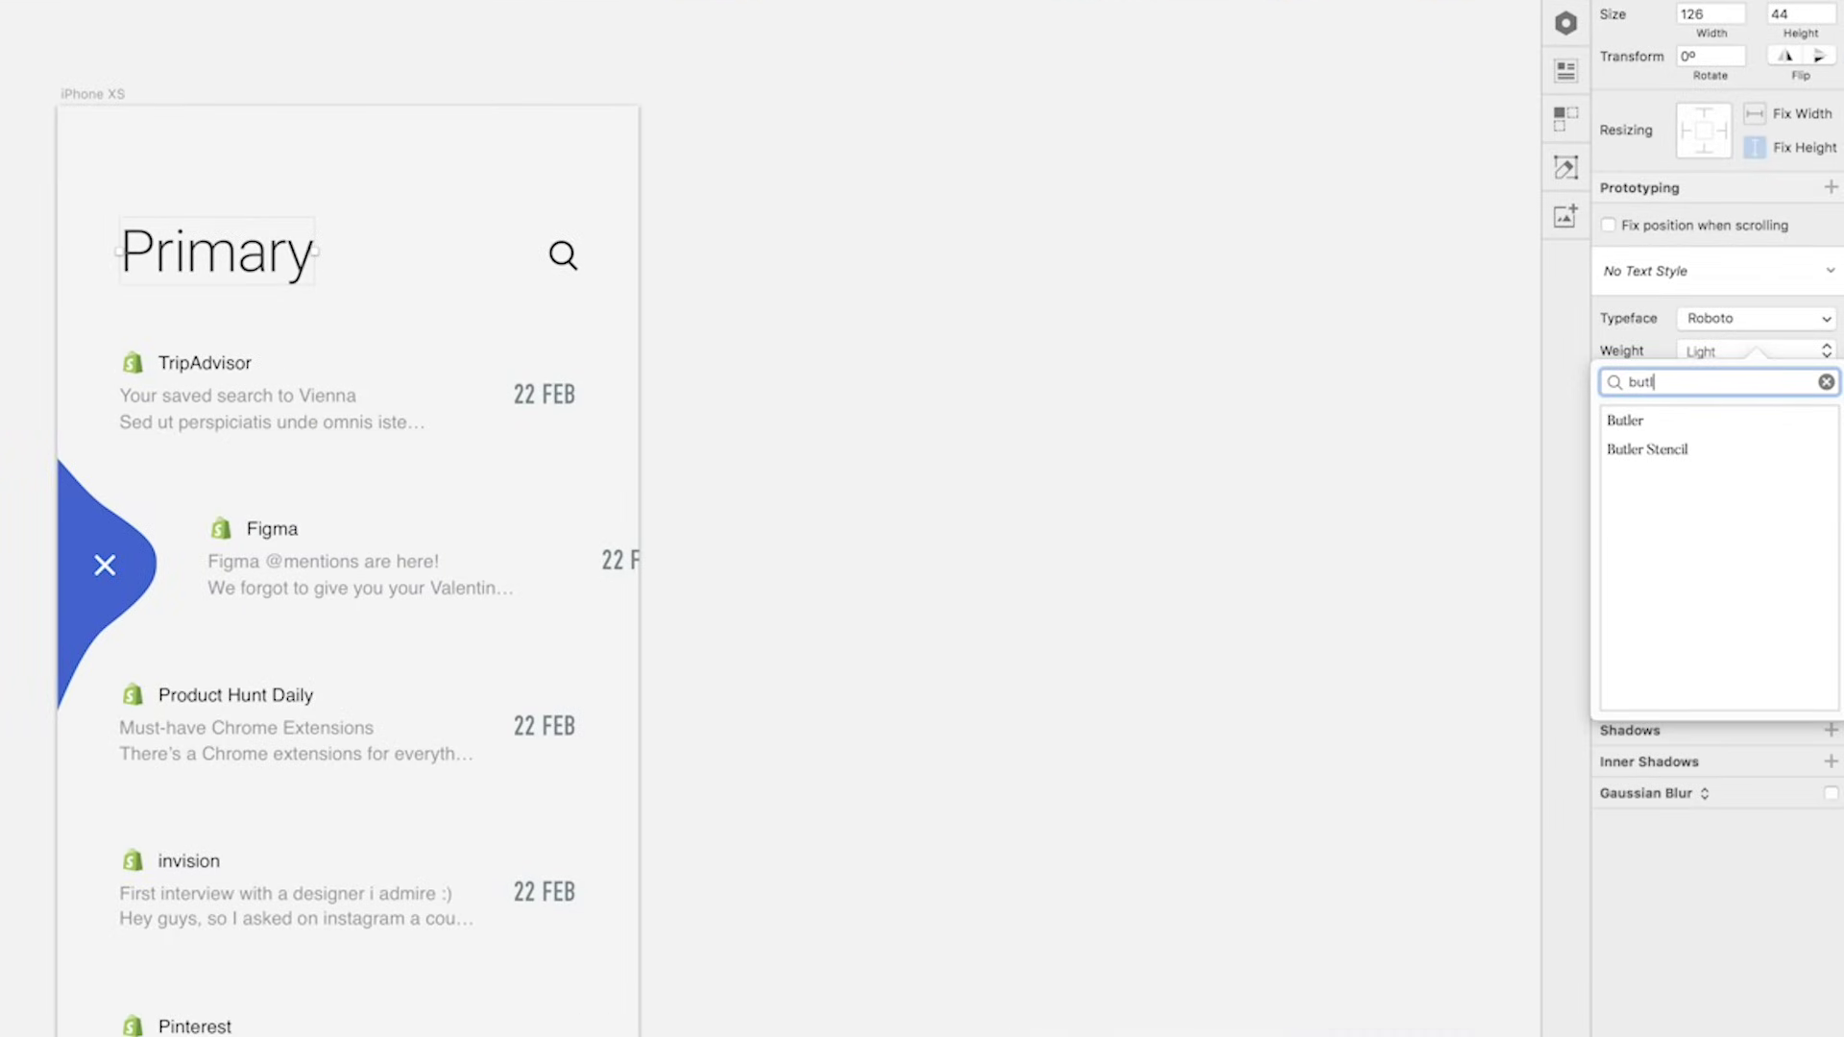
{"action": "left_click", "coordinate": [1712, 354]}
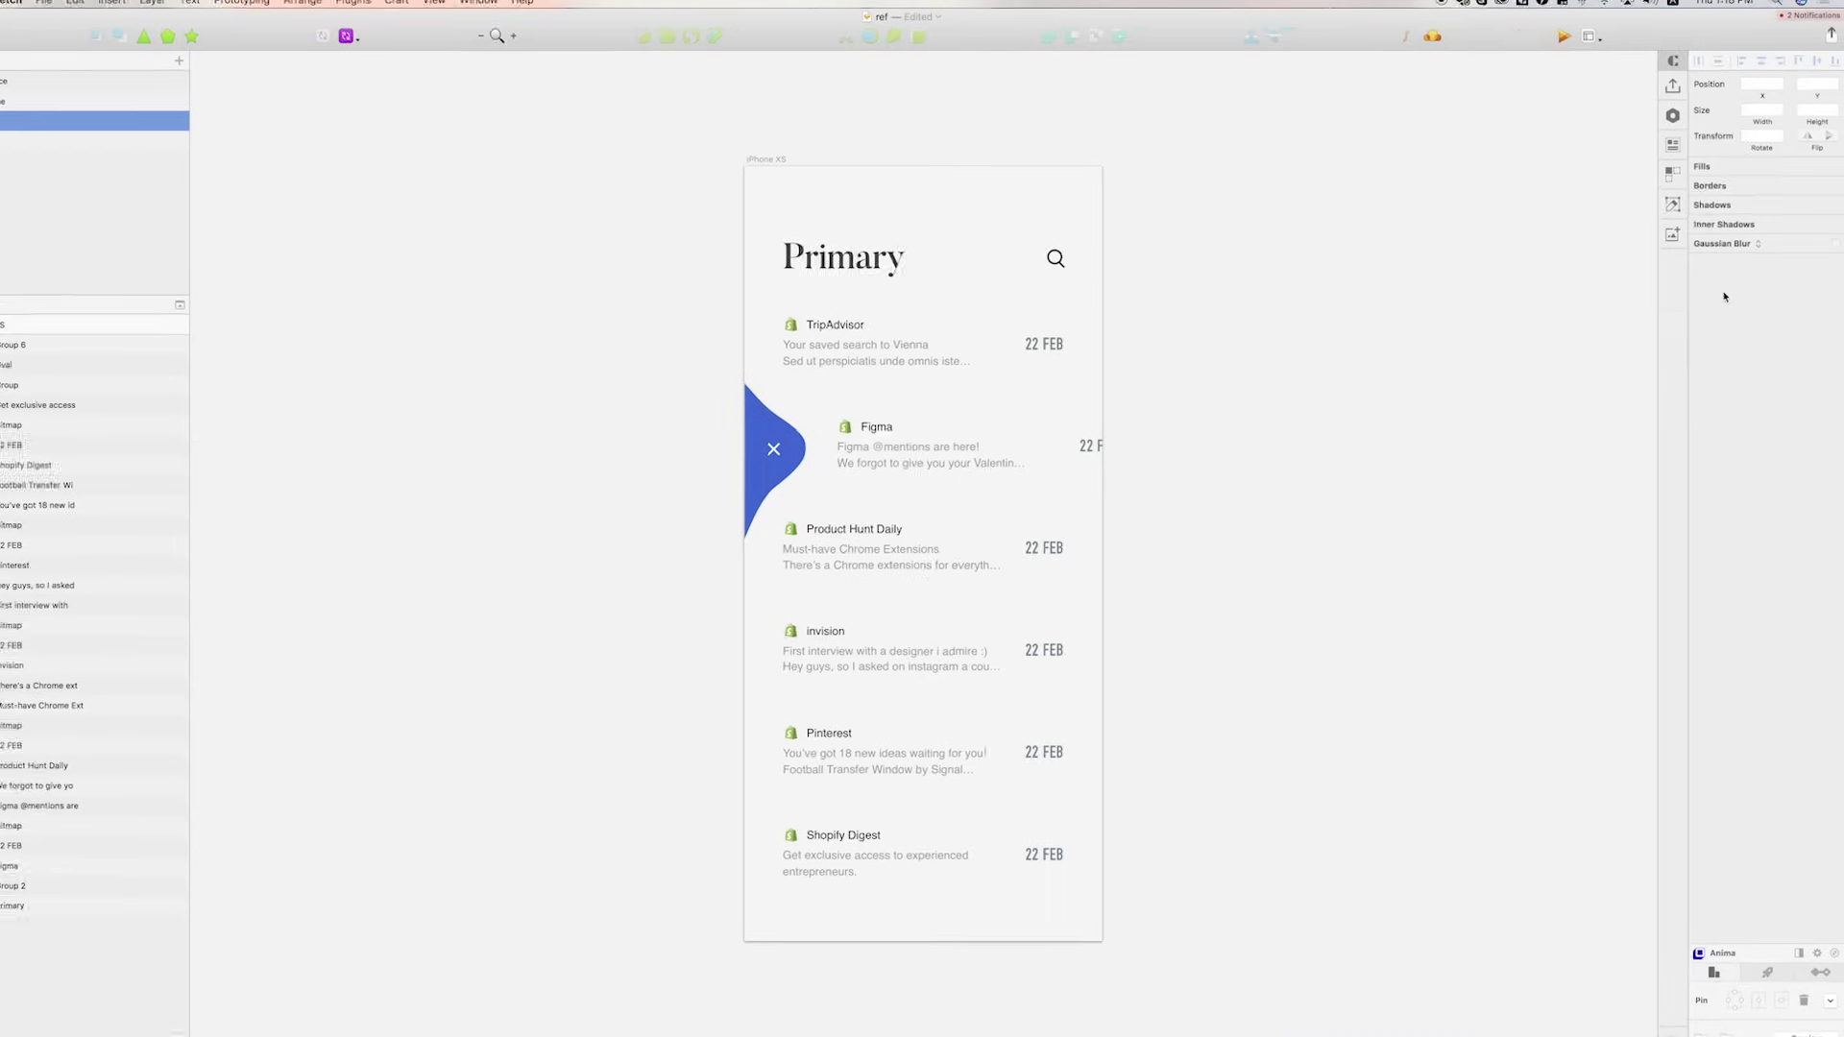
{"action": "left_click", "coordinate": [884, 273]}
{"action": "left_click", "coordinate": [925, 310]}
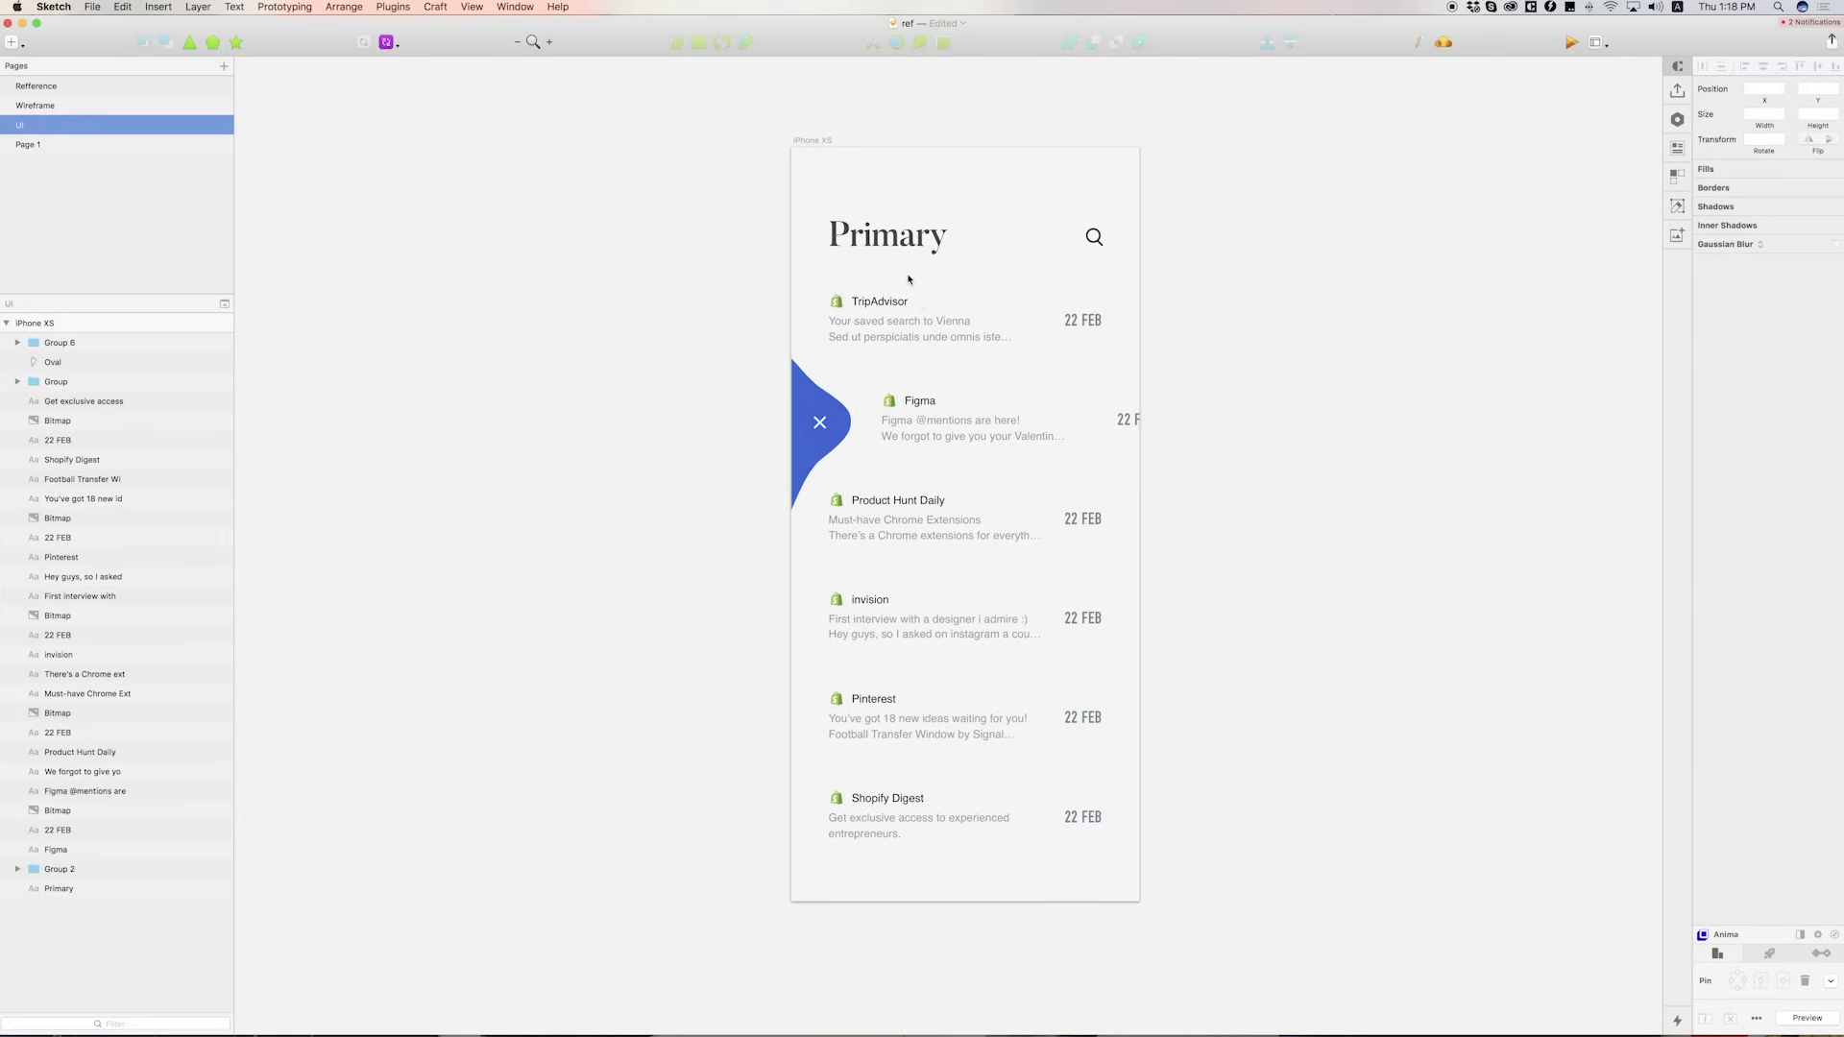
Set the sender, subject and preview texts of all email rows to Gotham Pro in color 343434
{"action": "left_click_drag", "start_coordinate": [909, 280], "coordinate": [887, 342]}
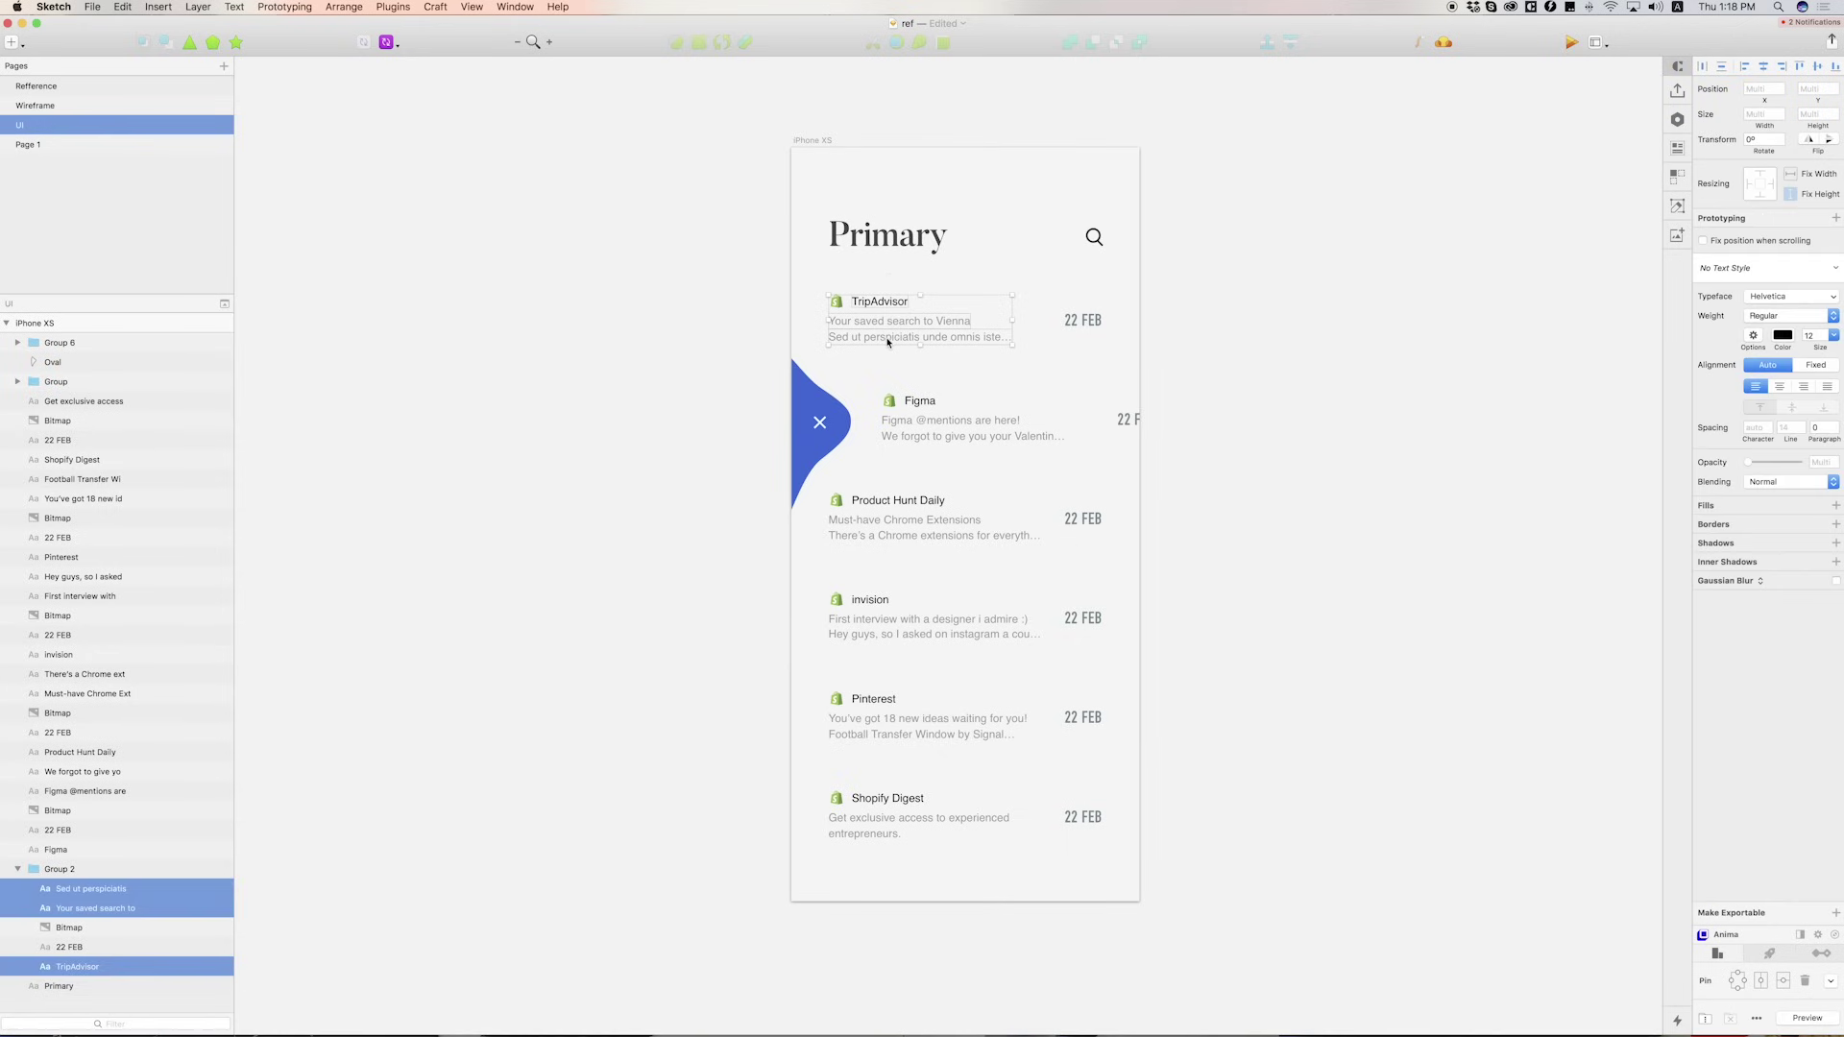
{"action": "left_click_drag", "start_coordinate": [922, 591], "coordinate": [910, 815]}
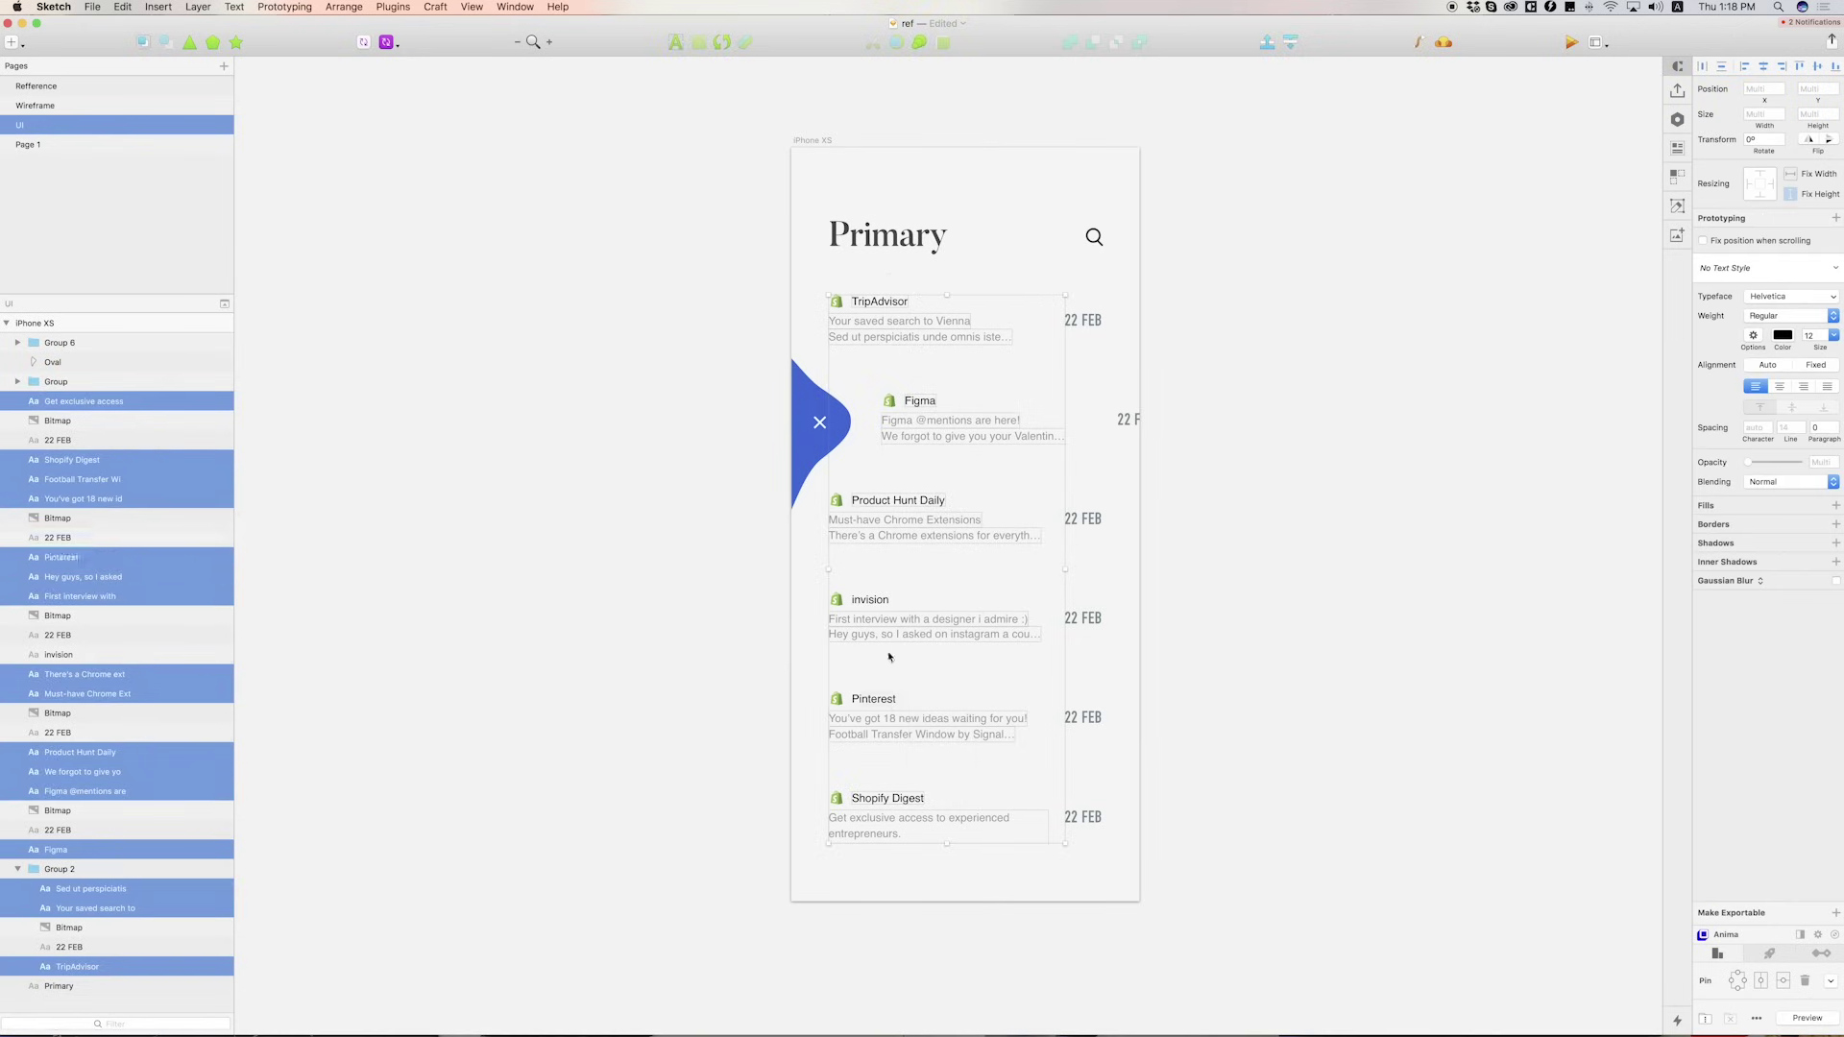
{"action": "left_click", "coordinate": [1774, 298]}
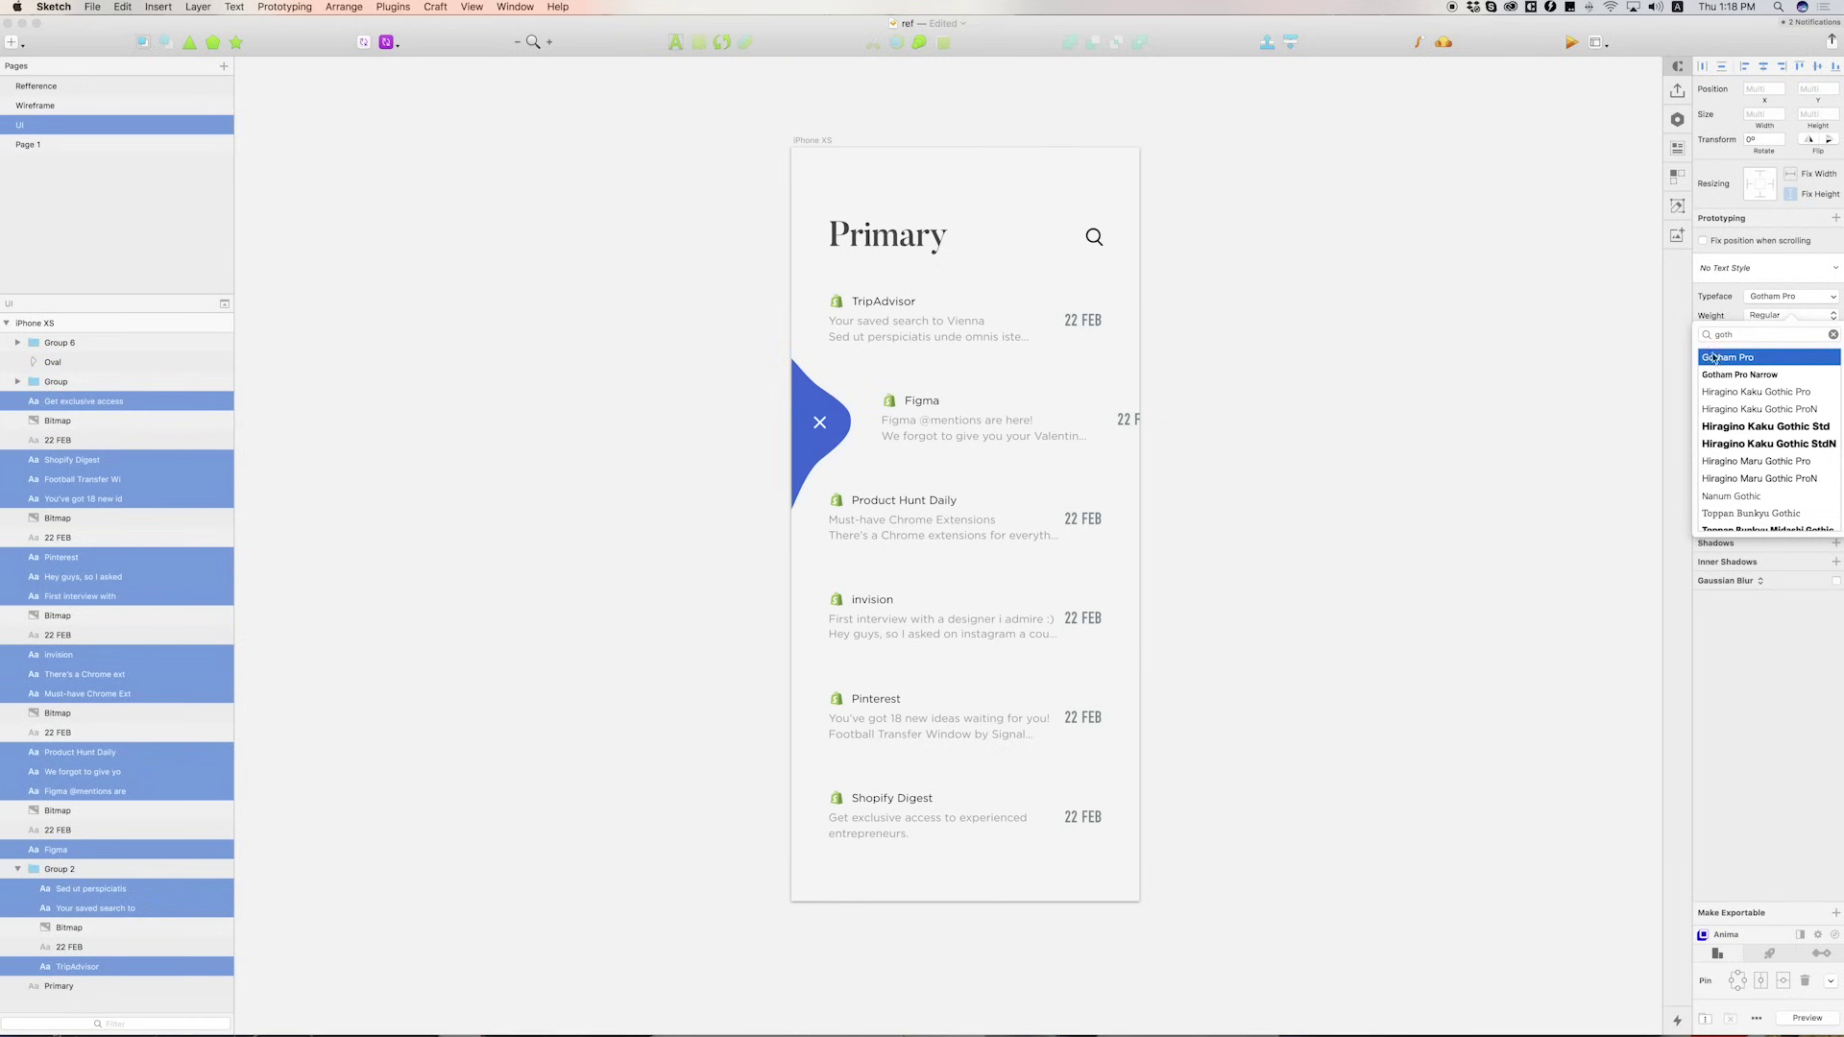
{"action": "left_click", "coordinate": [1804, 303]}
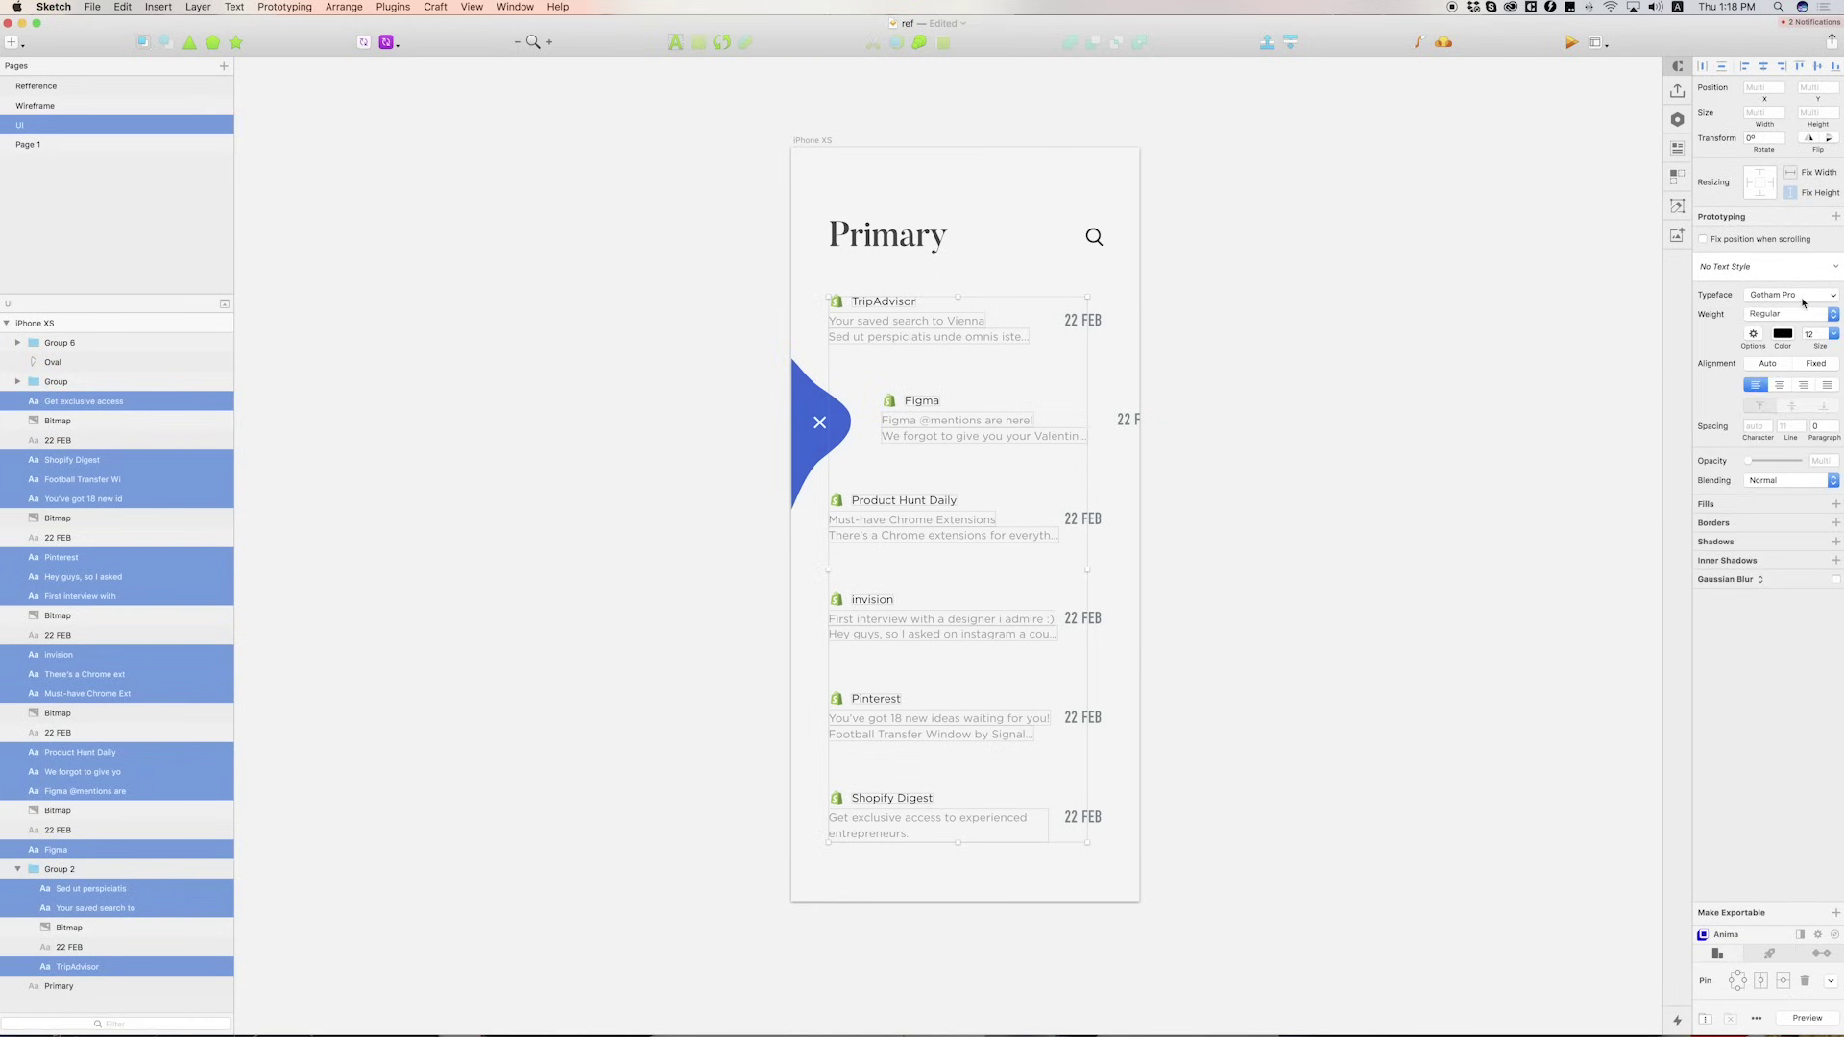
{"action": "left_click", "coordinate": [1785, 334]}
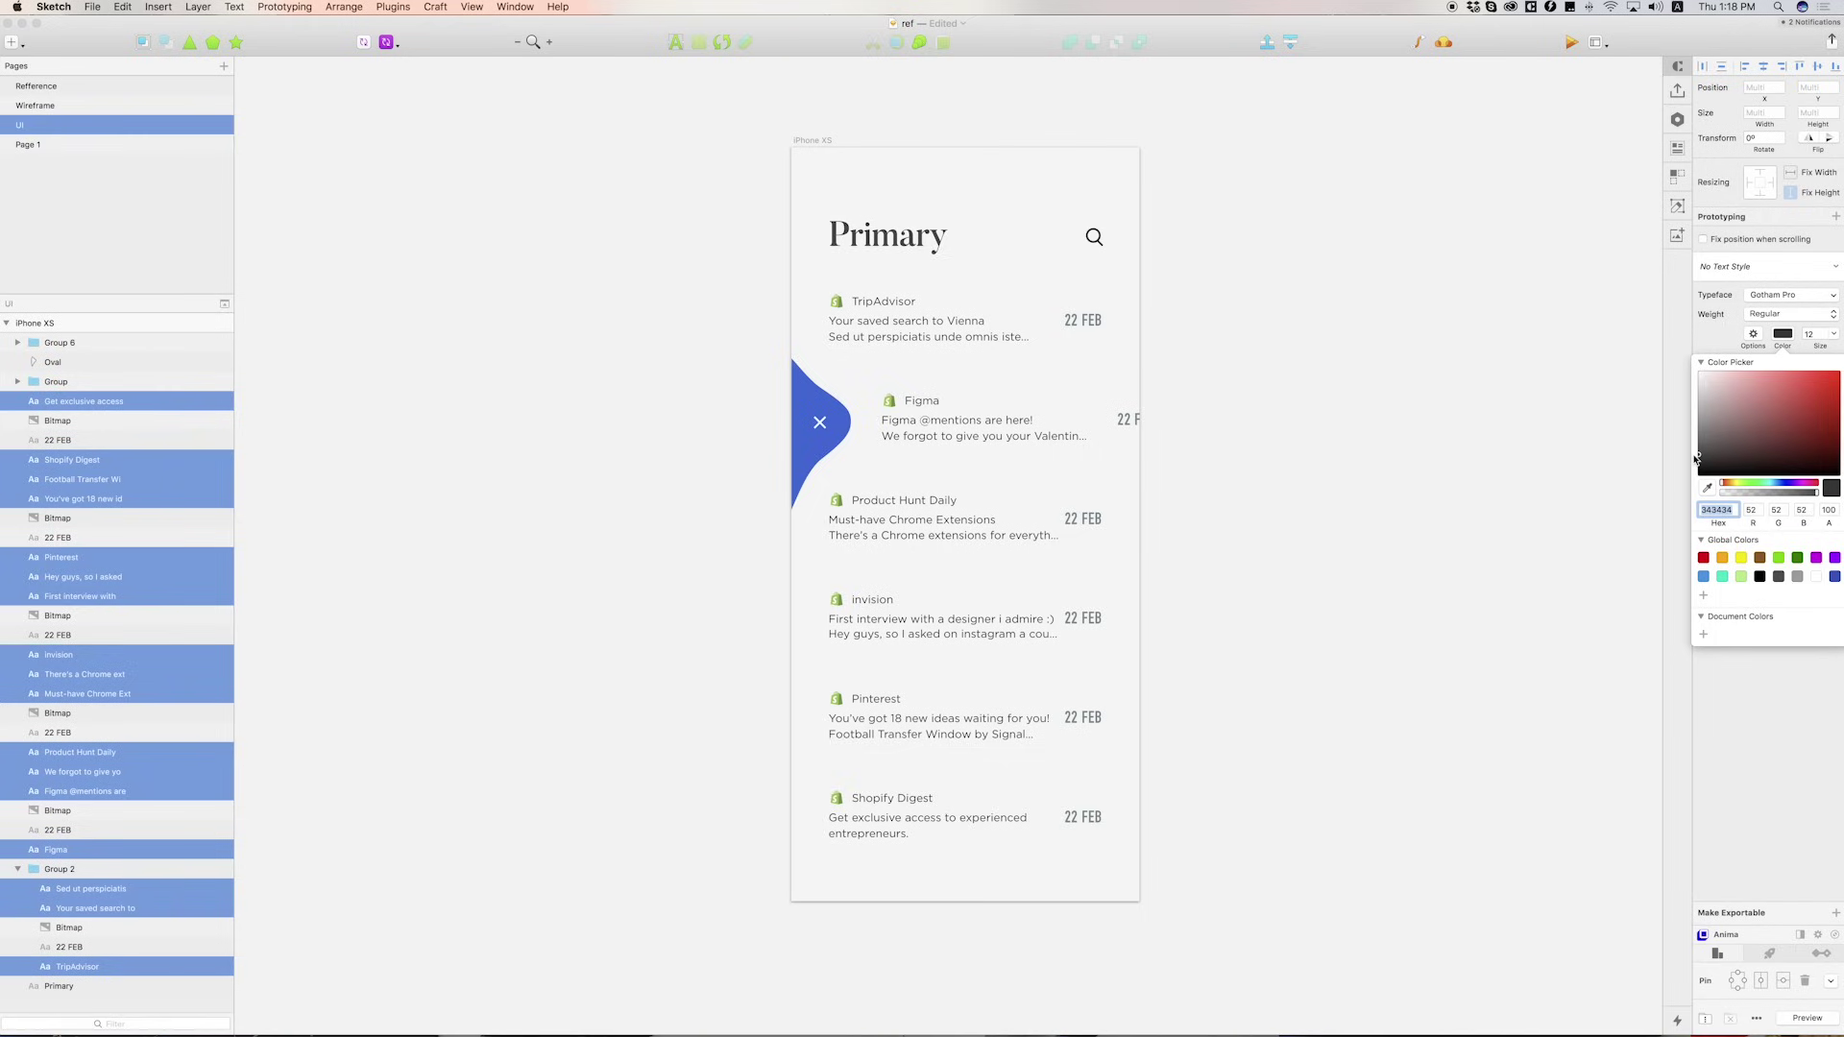
{"action": "left_click", "coordinate": [1494, 391]}
{"action": "left_click", "coordinate": [1447, 385]}
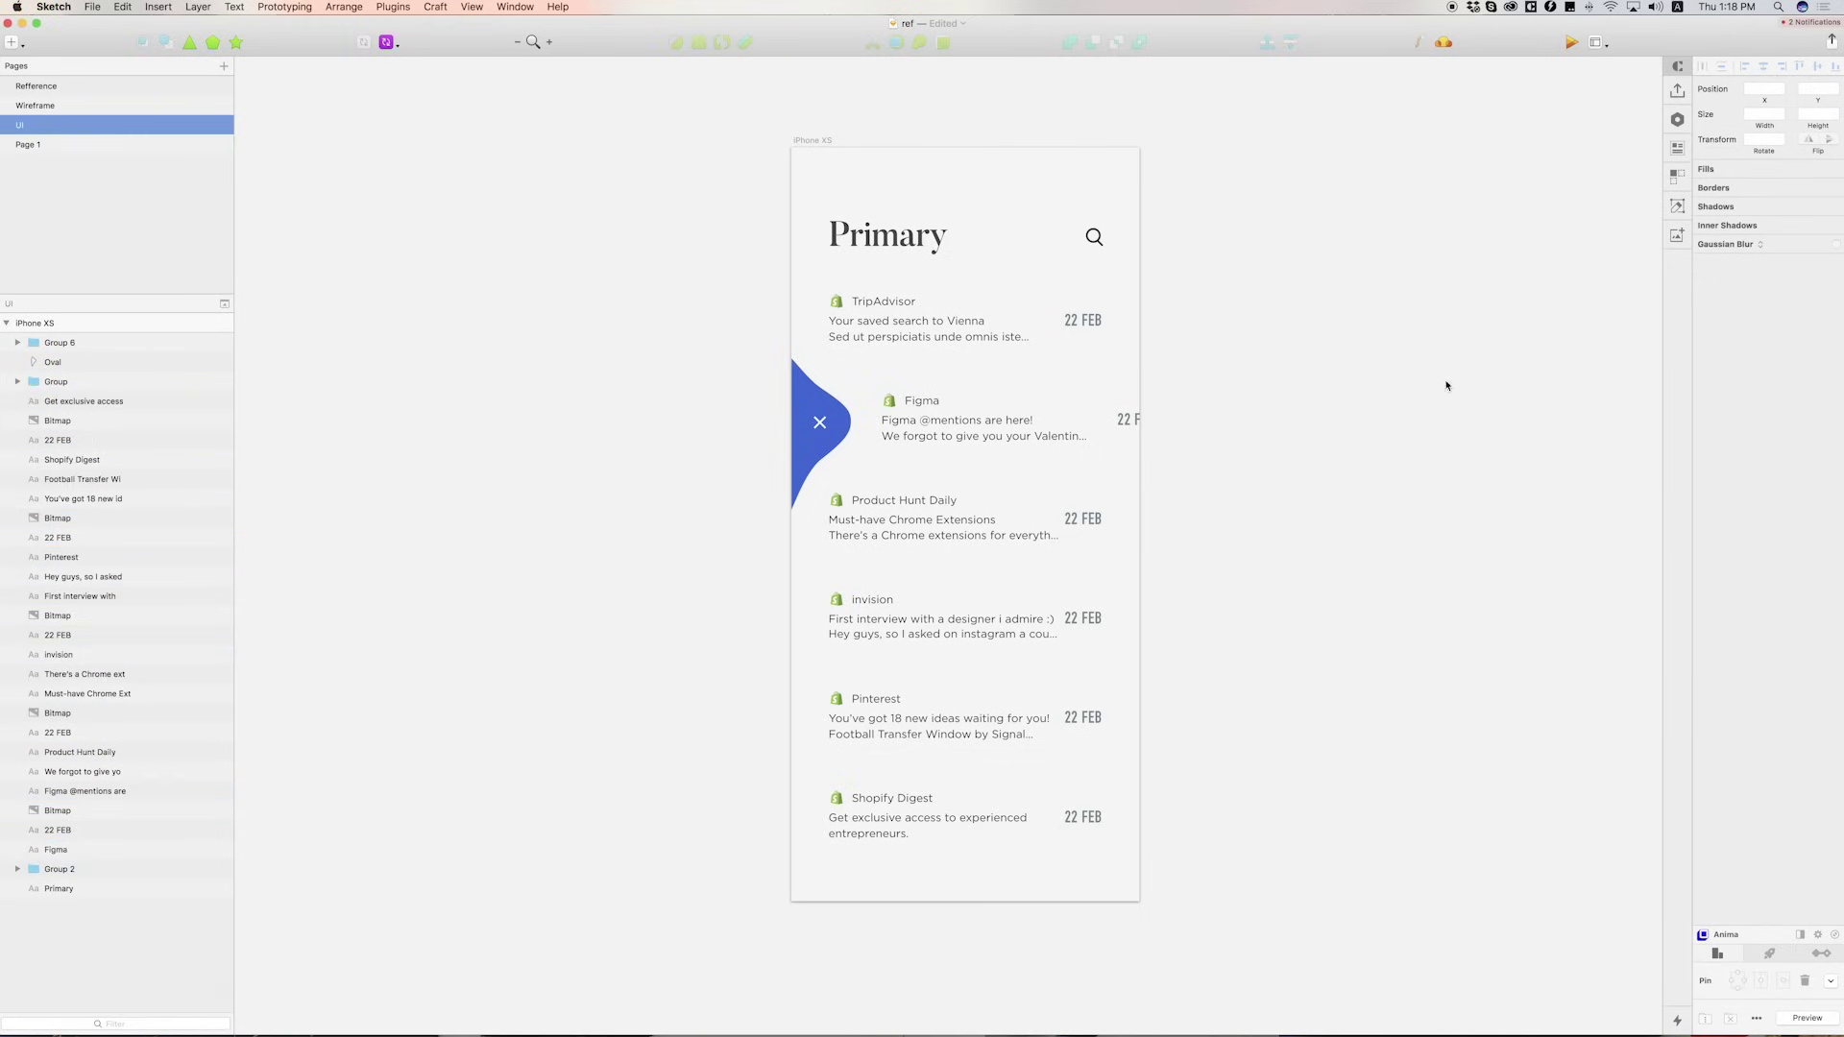
Set the email preview lines to 50% opacity and the sender names to Bold weight
{"action": "left_click", "coordinate": [932, 338]}
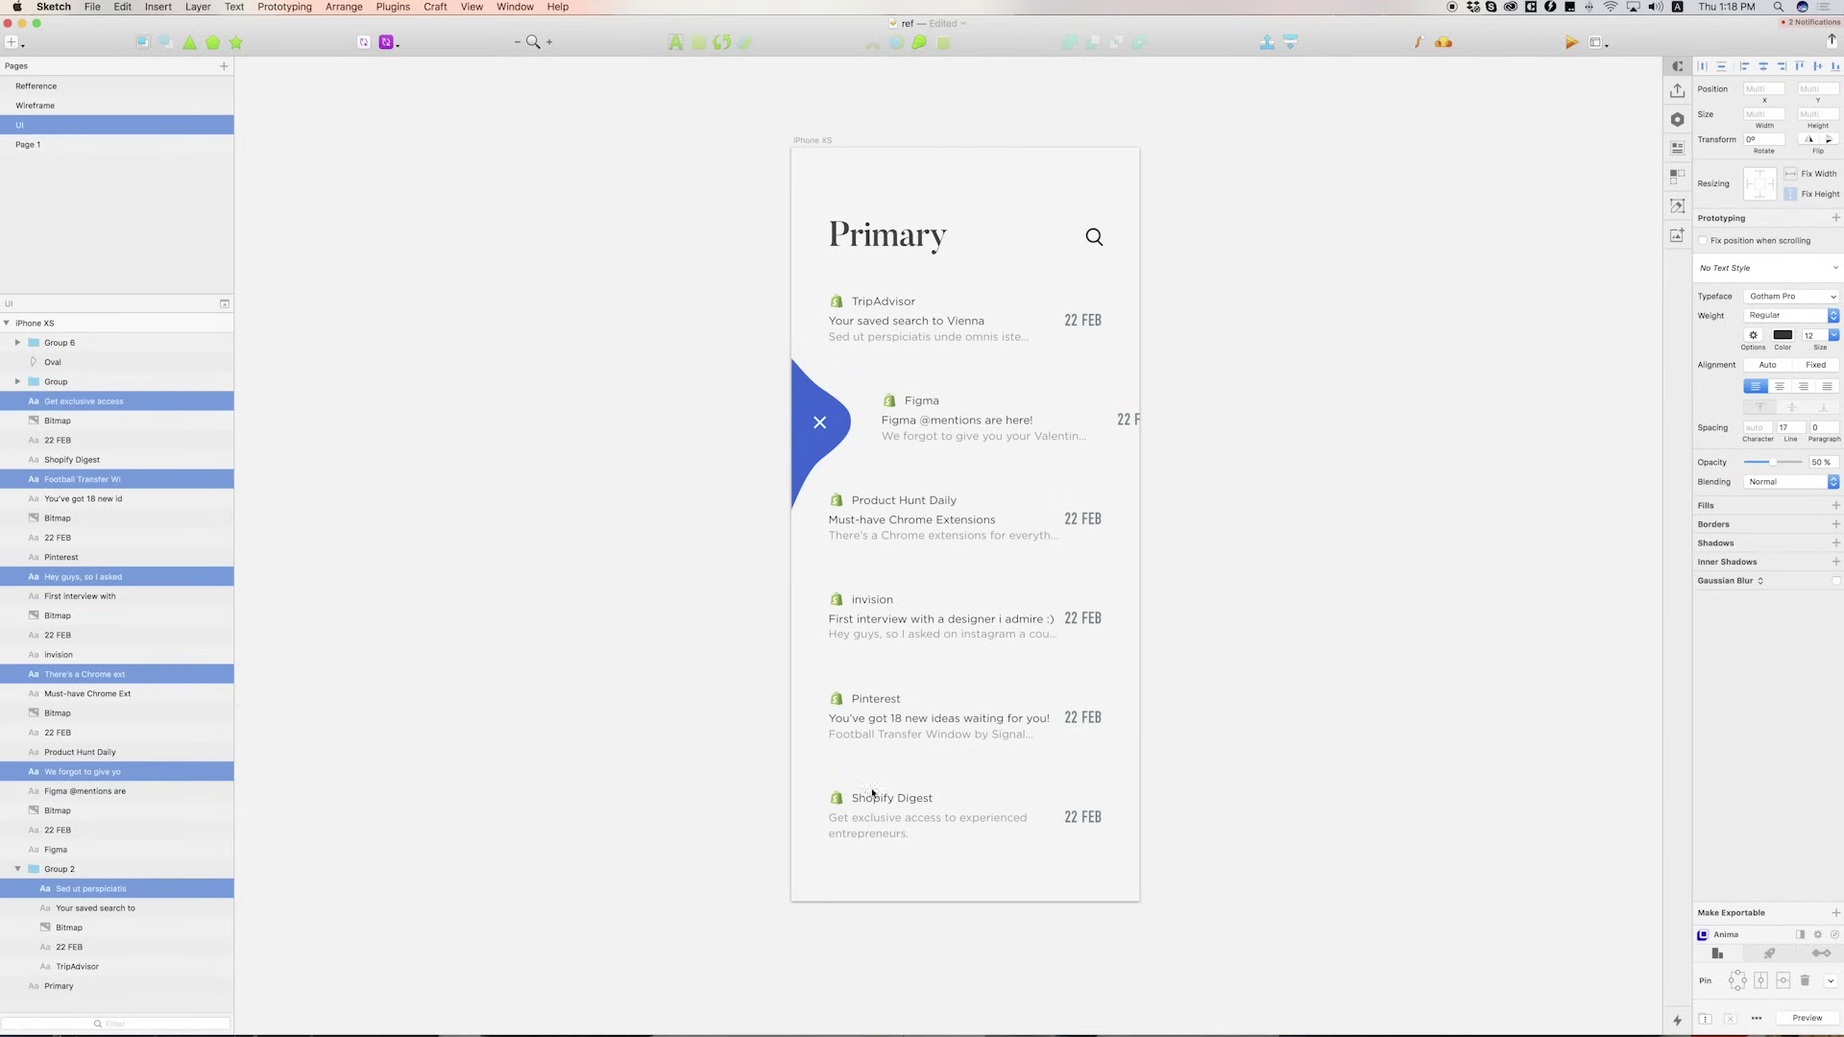
{"action": "left_click", "coordinate": [872, 704]}
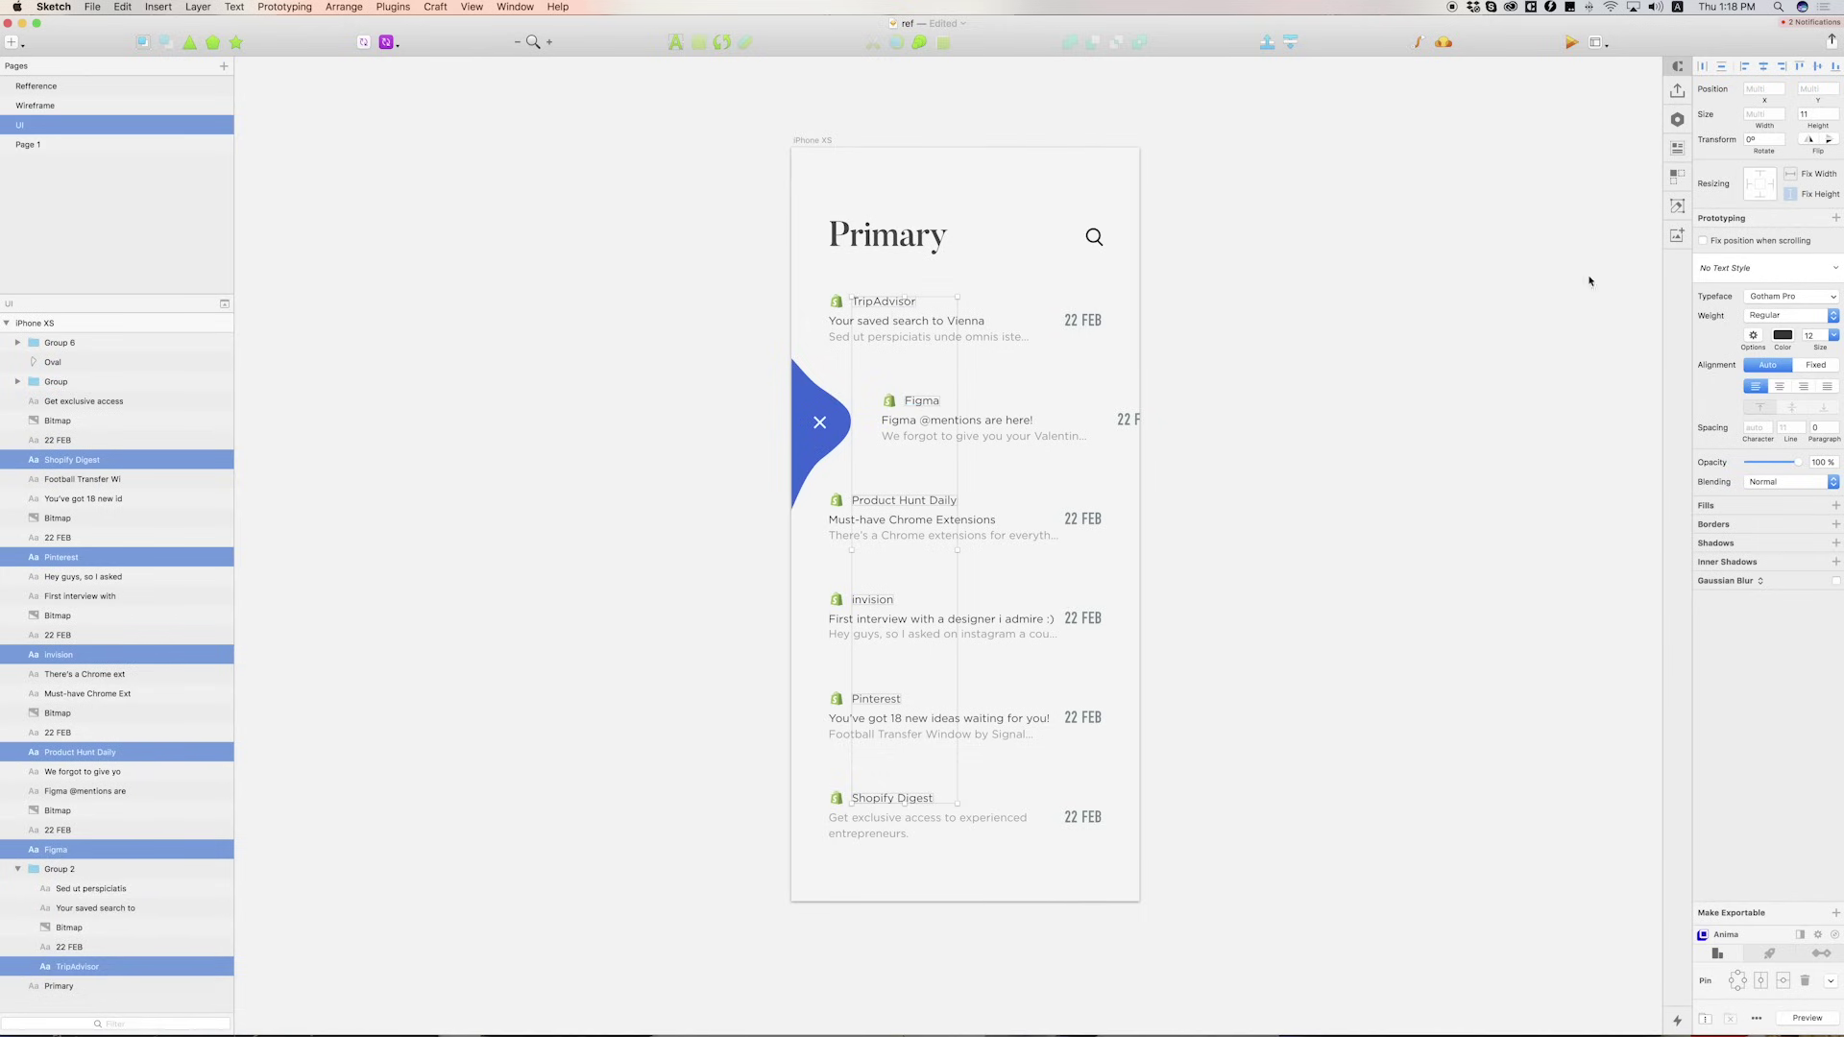
{"action": "left_click", "coordinate": [1772, 317]}
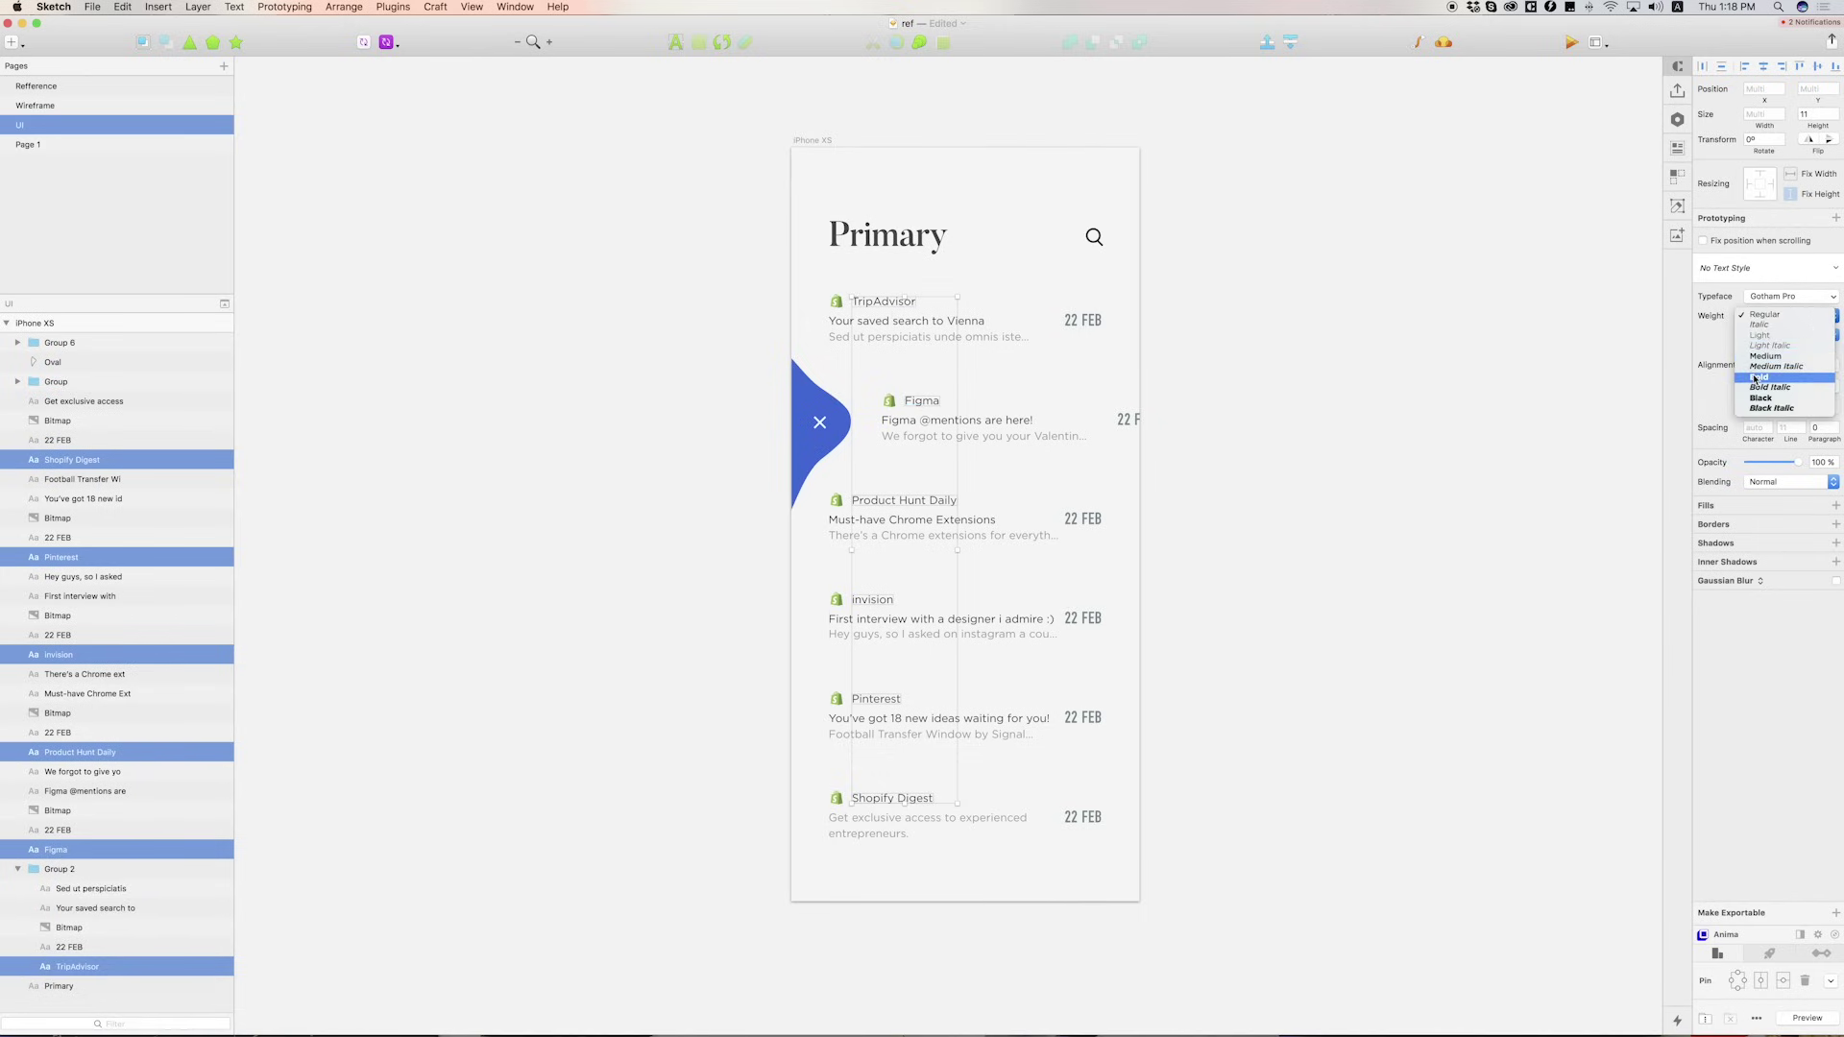
{"action": "left_click", "coordinate": [1767, 375]}
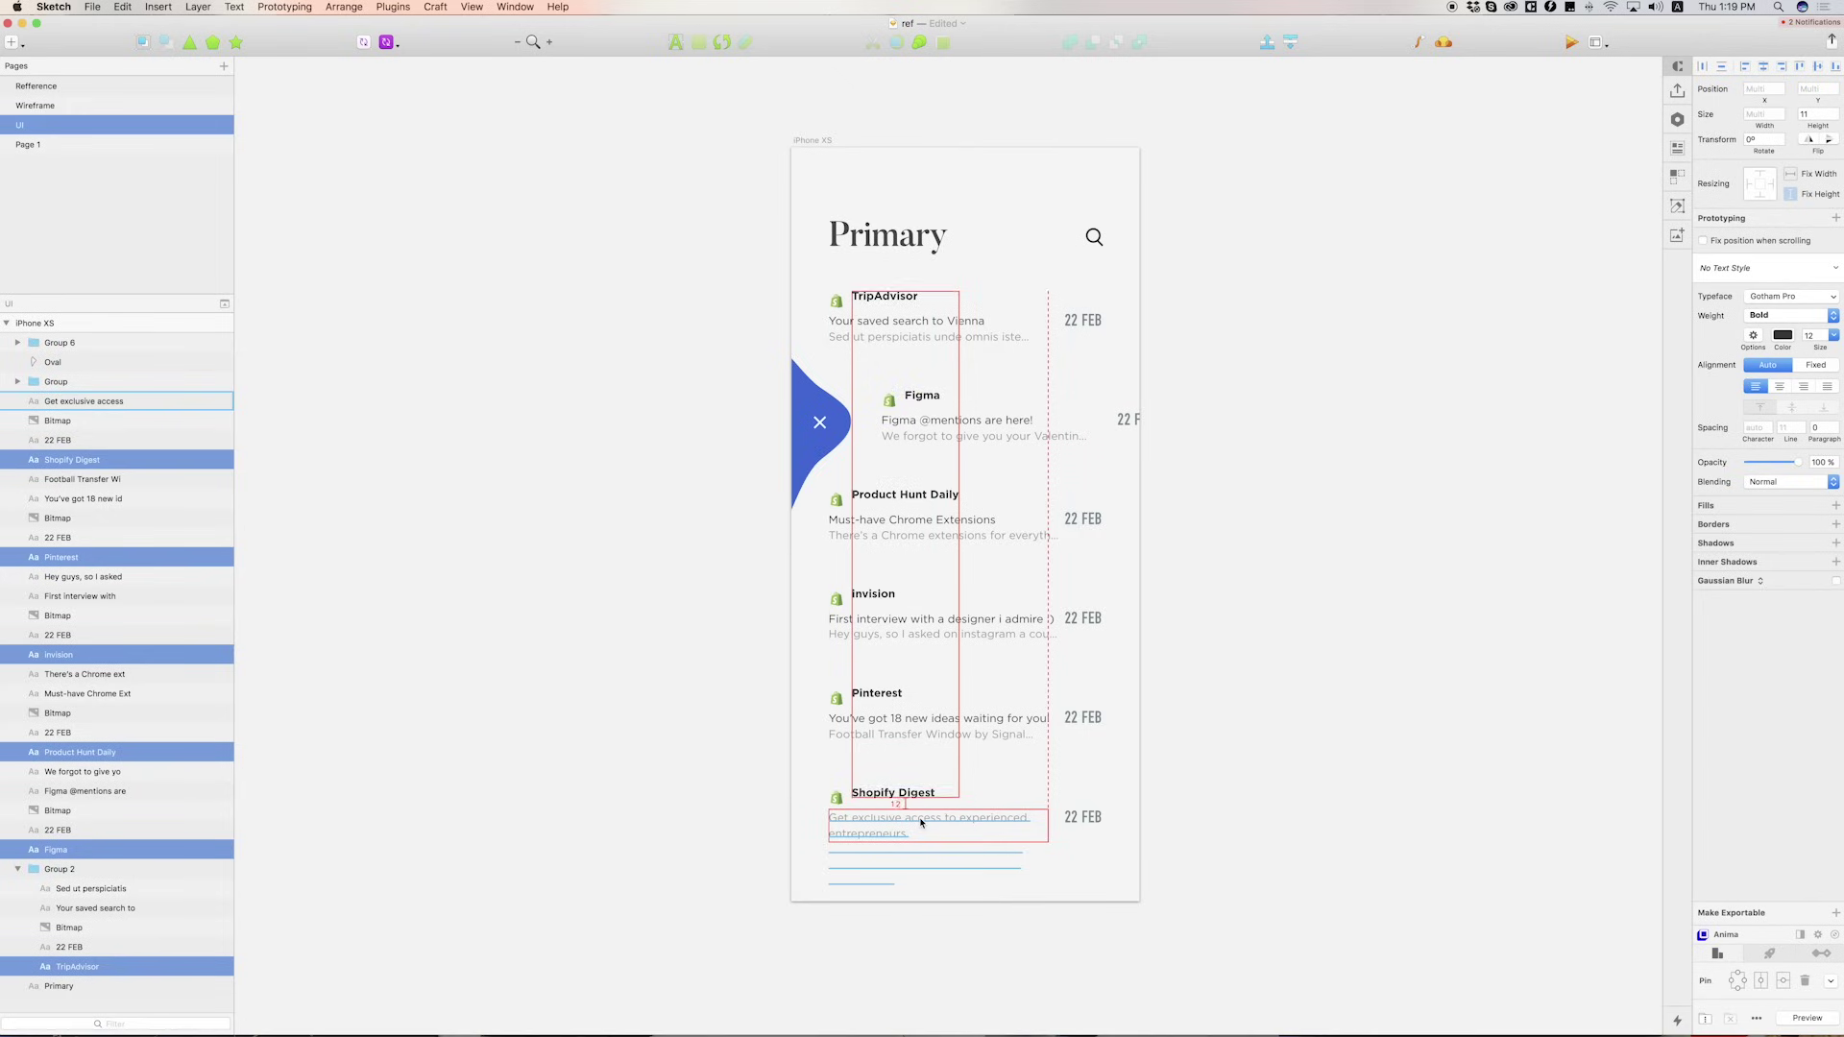
Select the grey preview lines of the first five email rows together and nudge them slightly down
{"action": "left_click", "coordinate": [736, 721]}
{"action": "left_click", "coordinate": [895, 736], "text": "shift"}
{"action": "left_click", "coordinate": [942, 634], "text": "shift"}
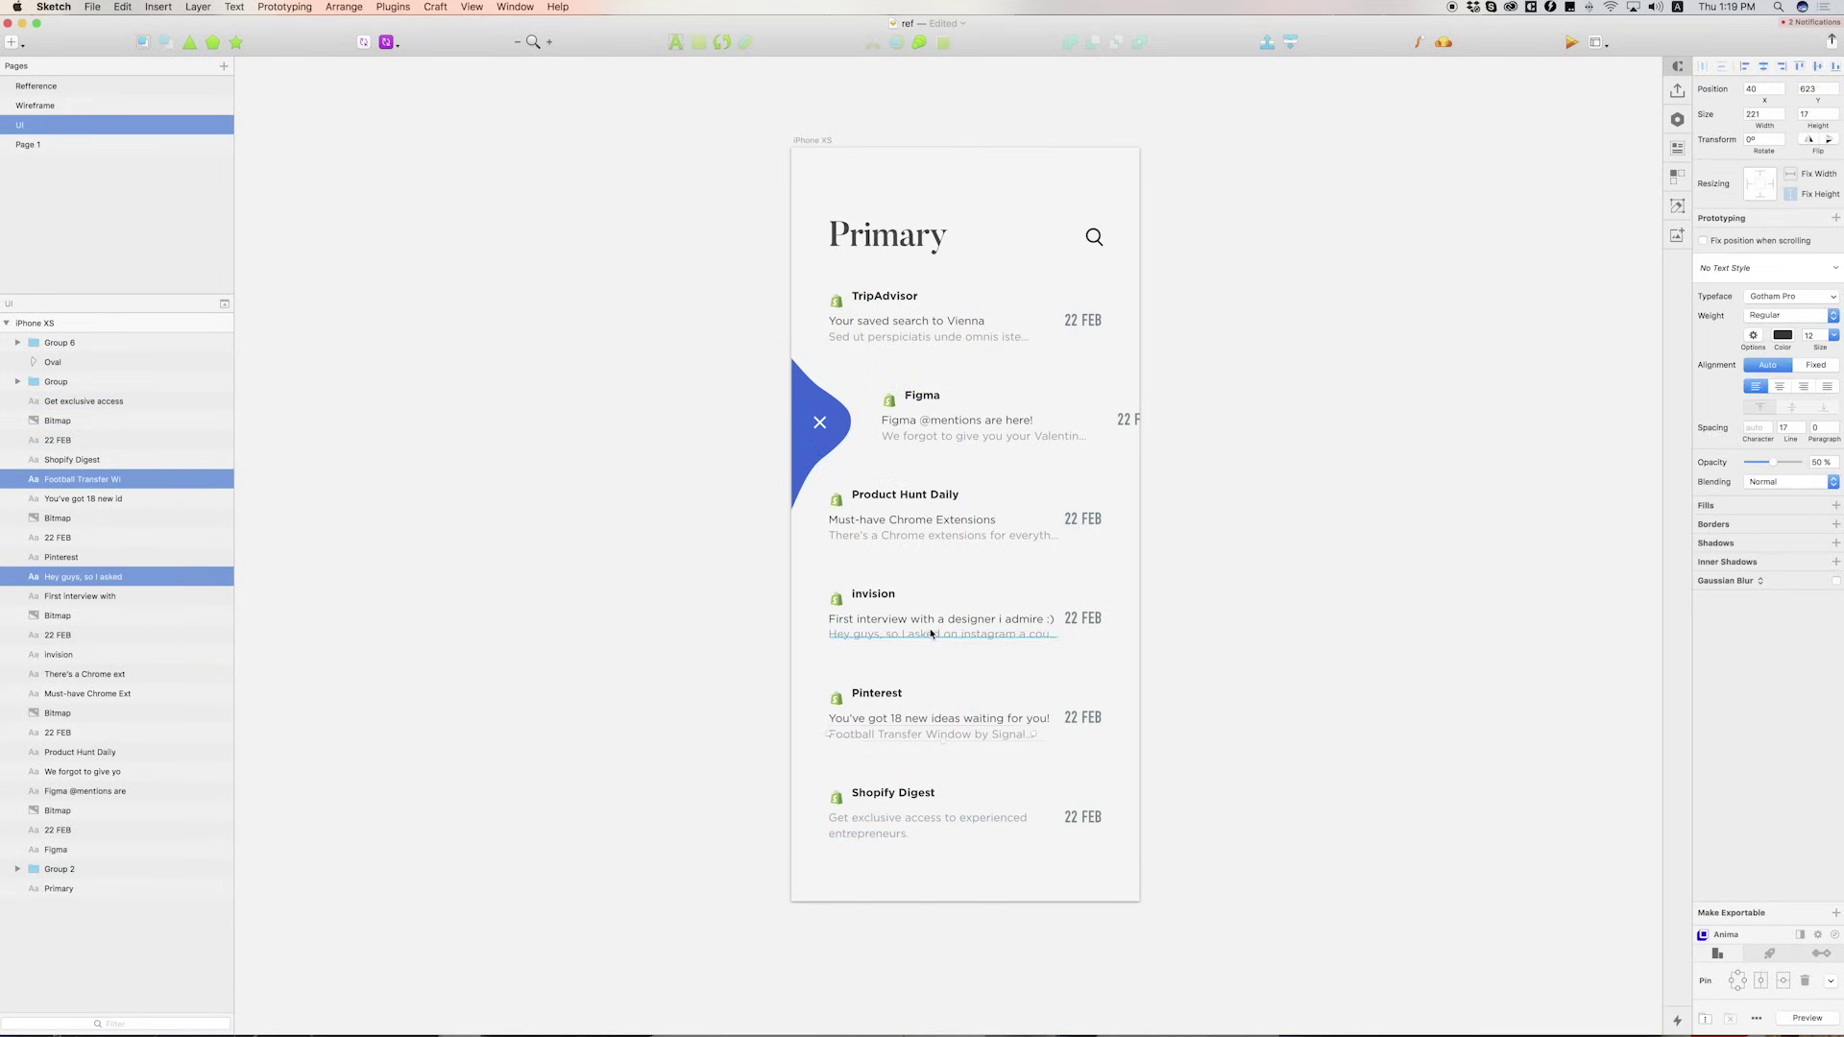
{"action": "left_click", "coordinate": [941, 534], "text": "shift"}
{"action": "left_click", "coordinate": [980, 436], "text": "shift"}
{"action": "left_click", "coordinate": [910, 339], "text": "shift"}
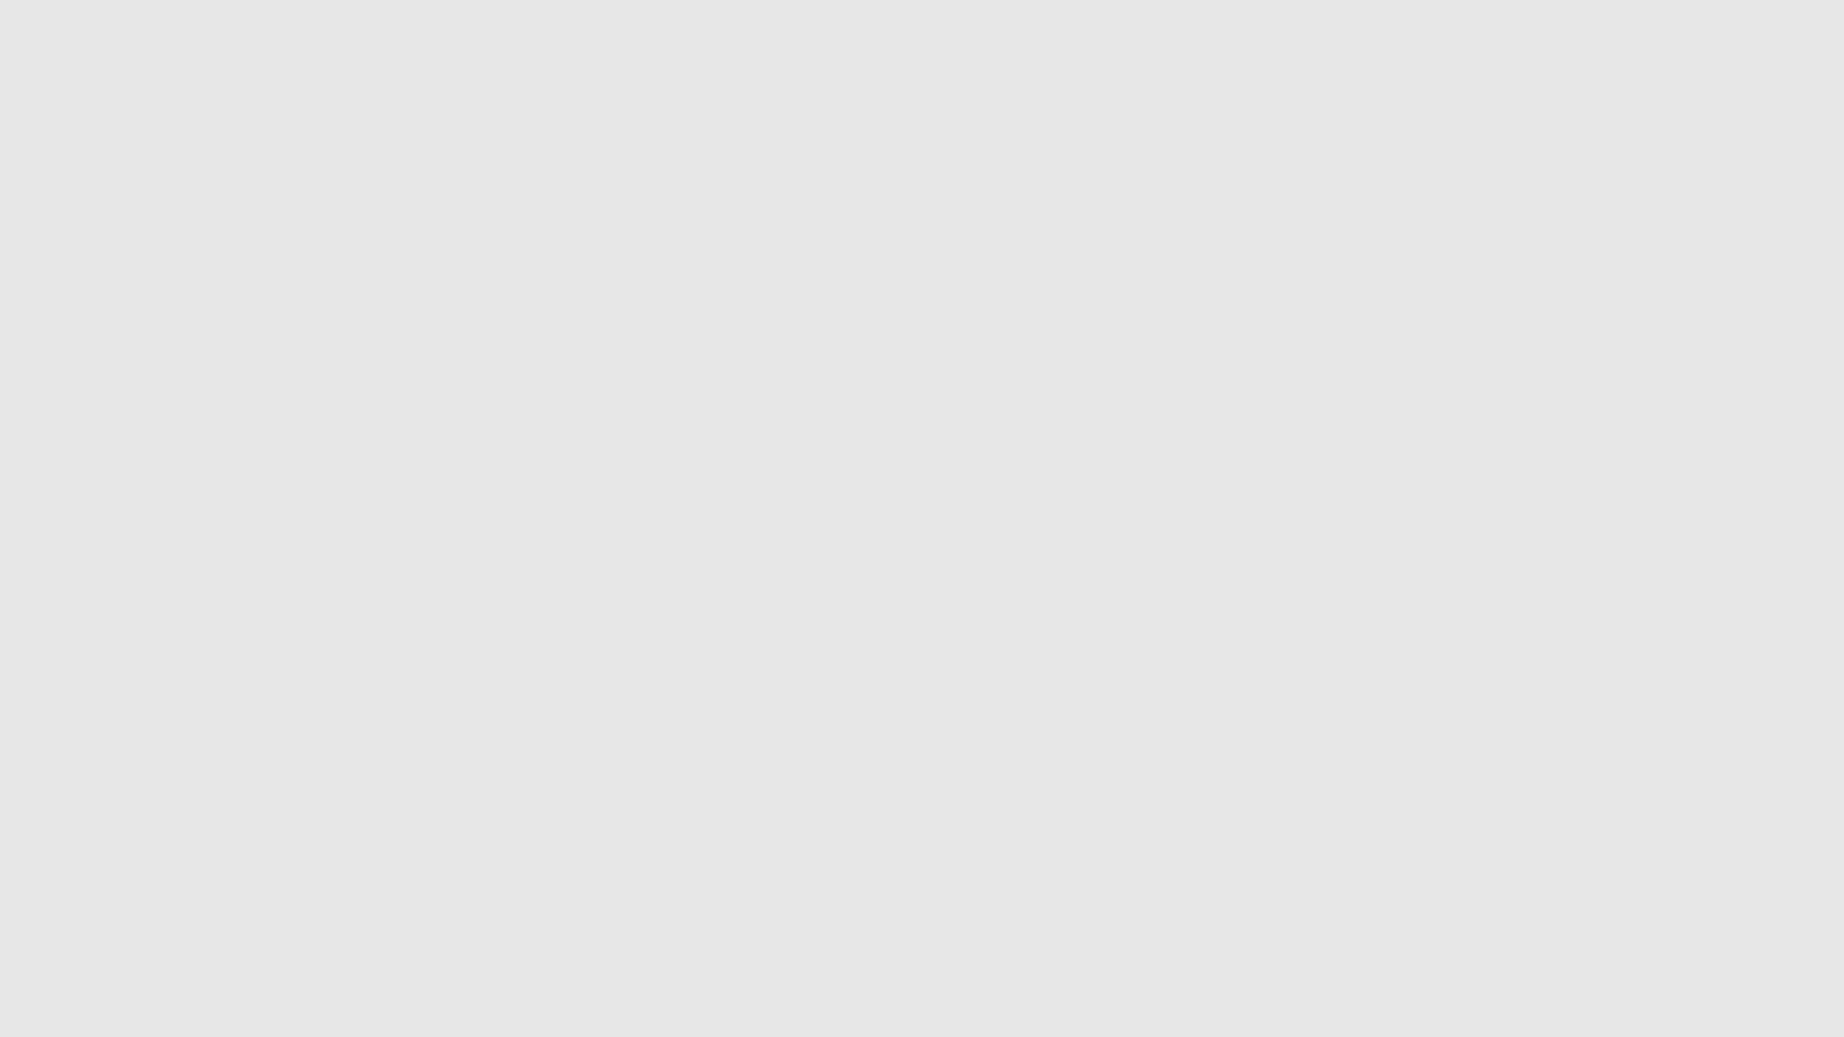
Nudge the 22 FEB dates of the unshifted email rows 5 px to the right
{"action": "key", "text": "Right"}
{"action": "key", "text": "Right"}
{"action": "key", "text": "Right"}
{"action": "key", "text": "Right"}
{"action": "key", "text": "Right"}
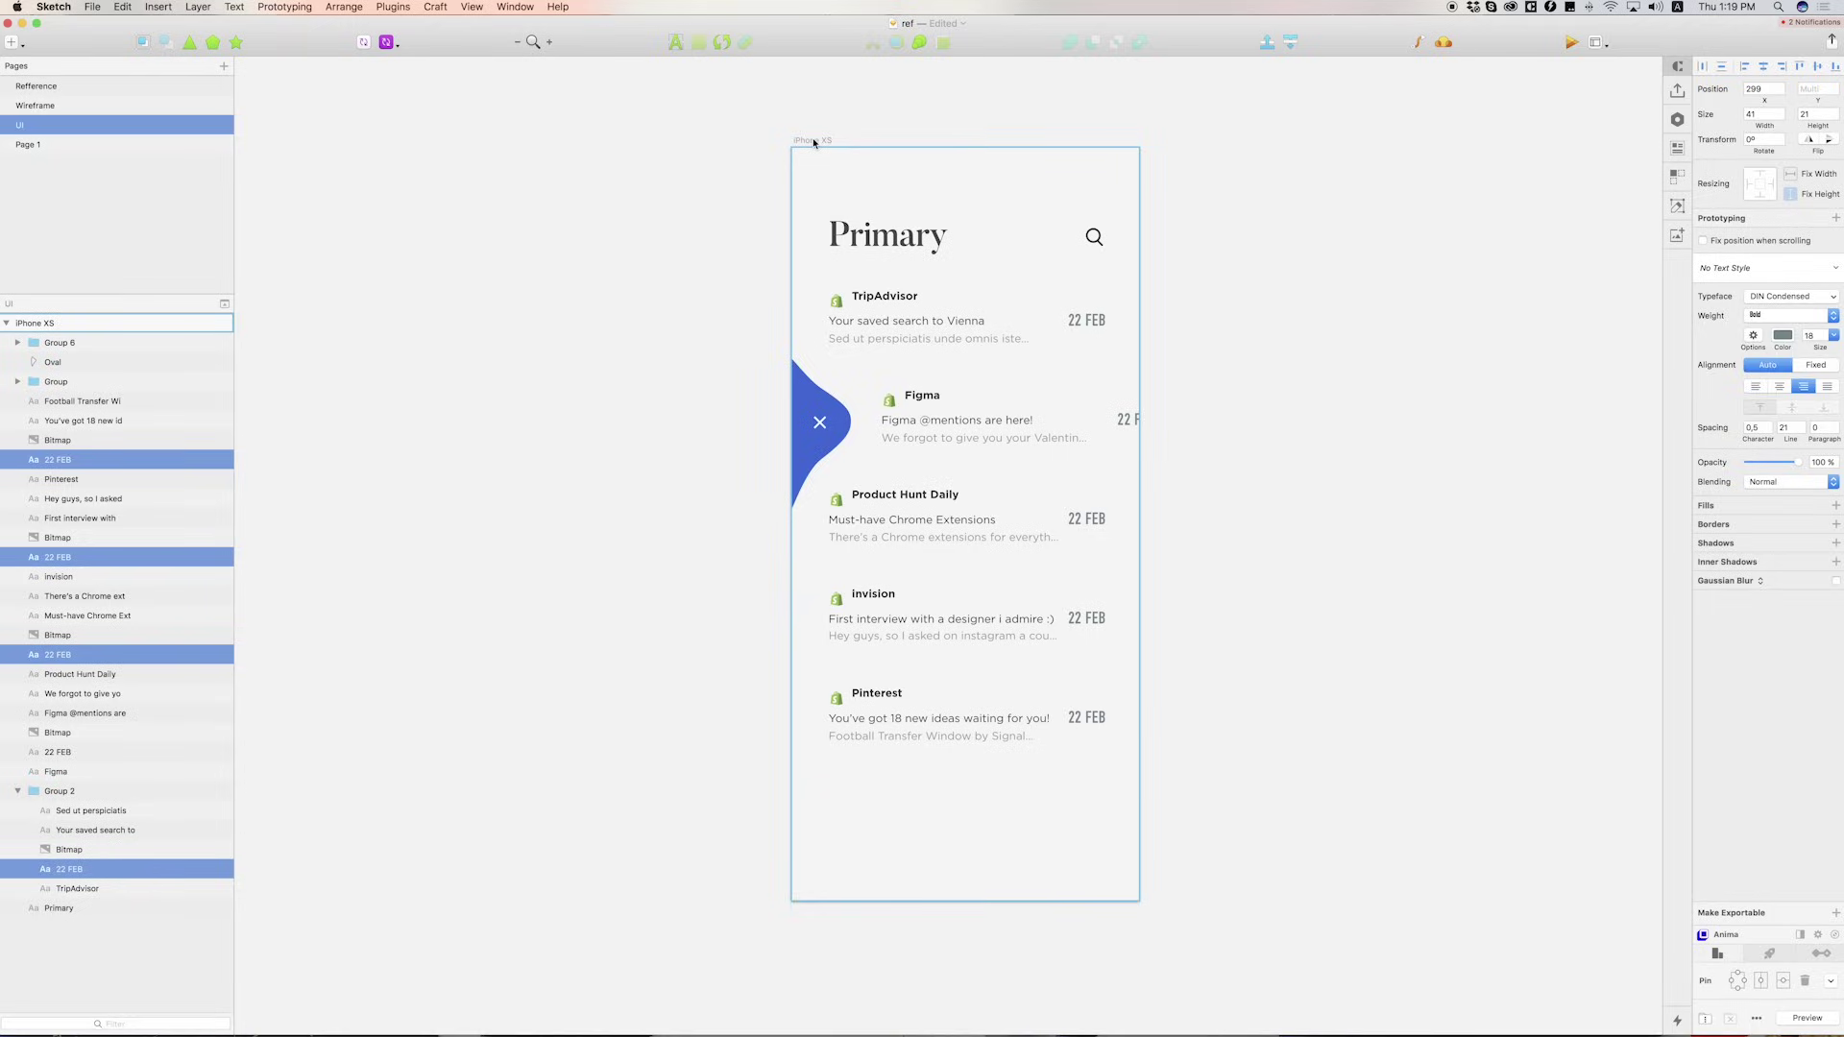
{"action": "left_click", "coordinate": [875, 336]}
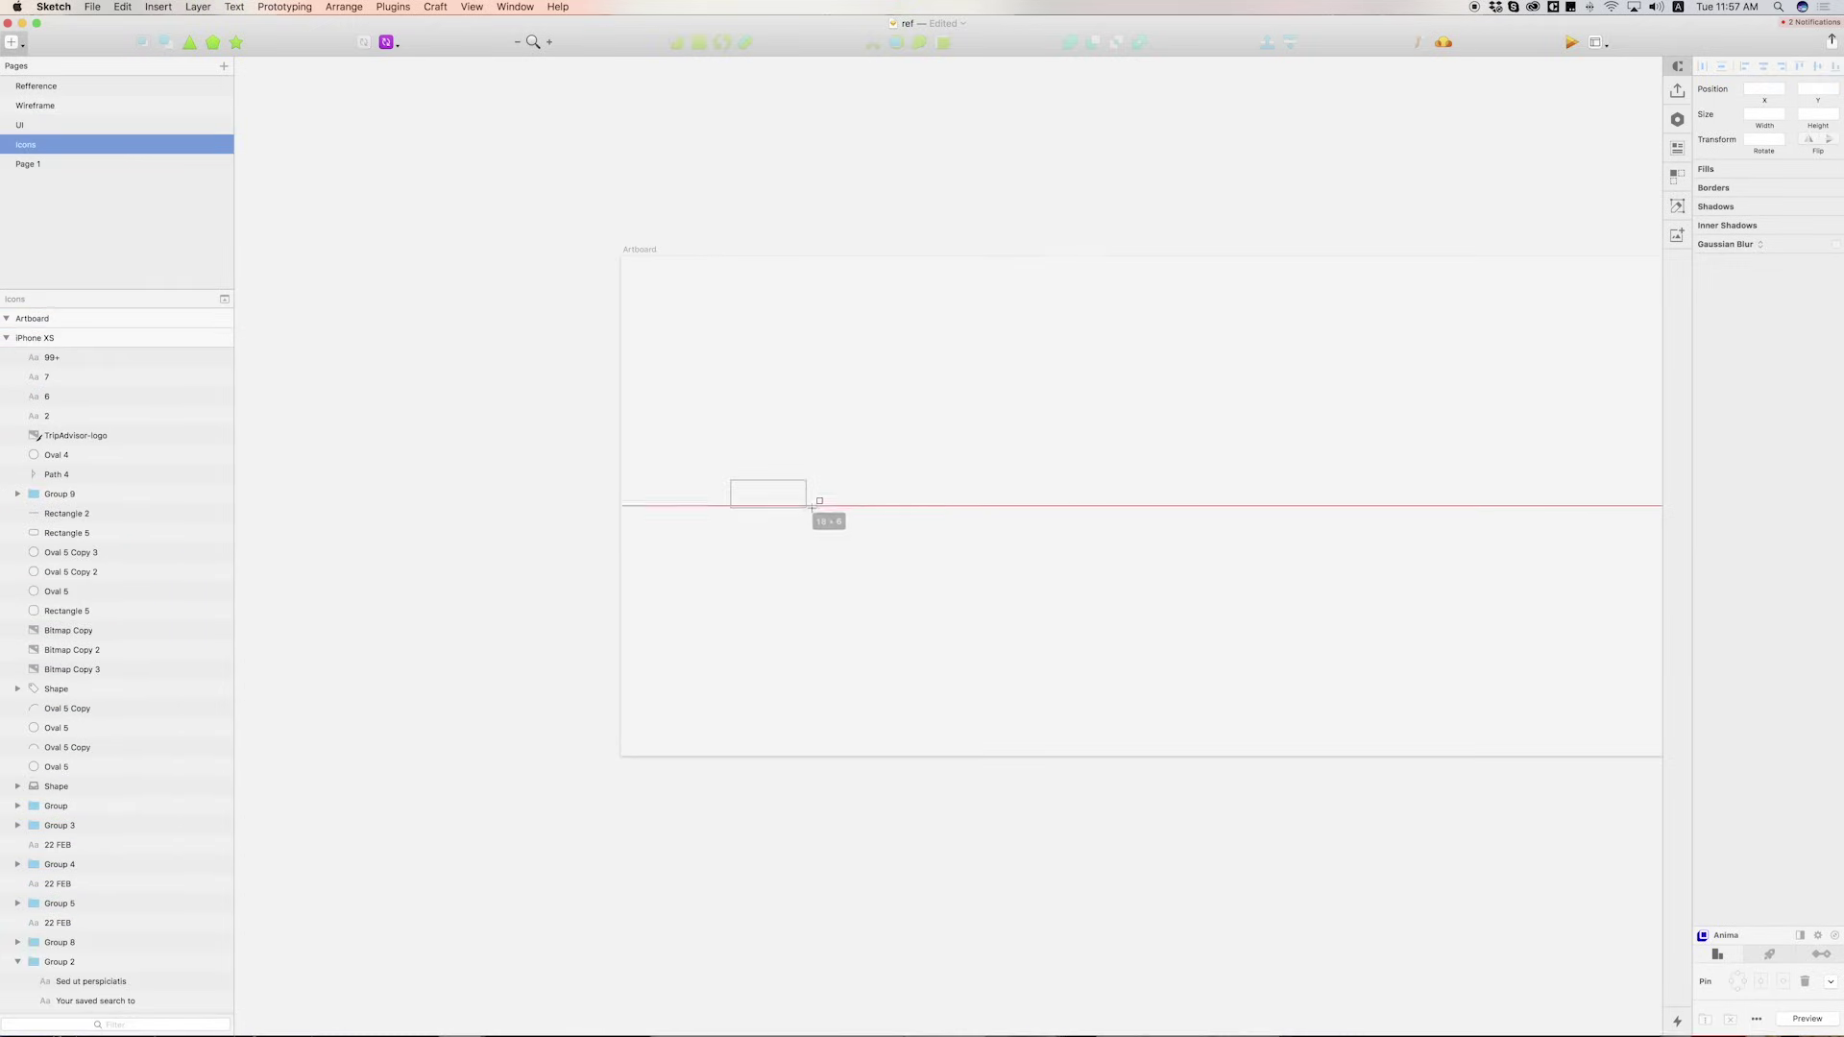
Draw a 21 × 6 px rectangle in the Icons page artboard, without fill and with a centered 1.5 px border
{"action": "left_click_drag", "start_coordinate": [812, 500], "coordinate": [832, 508]}
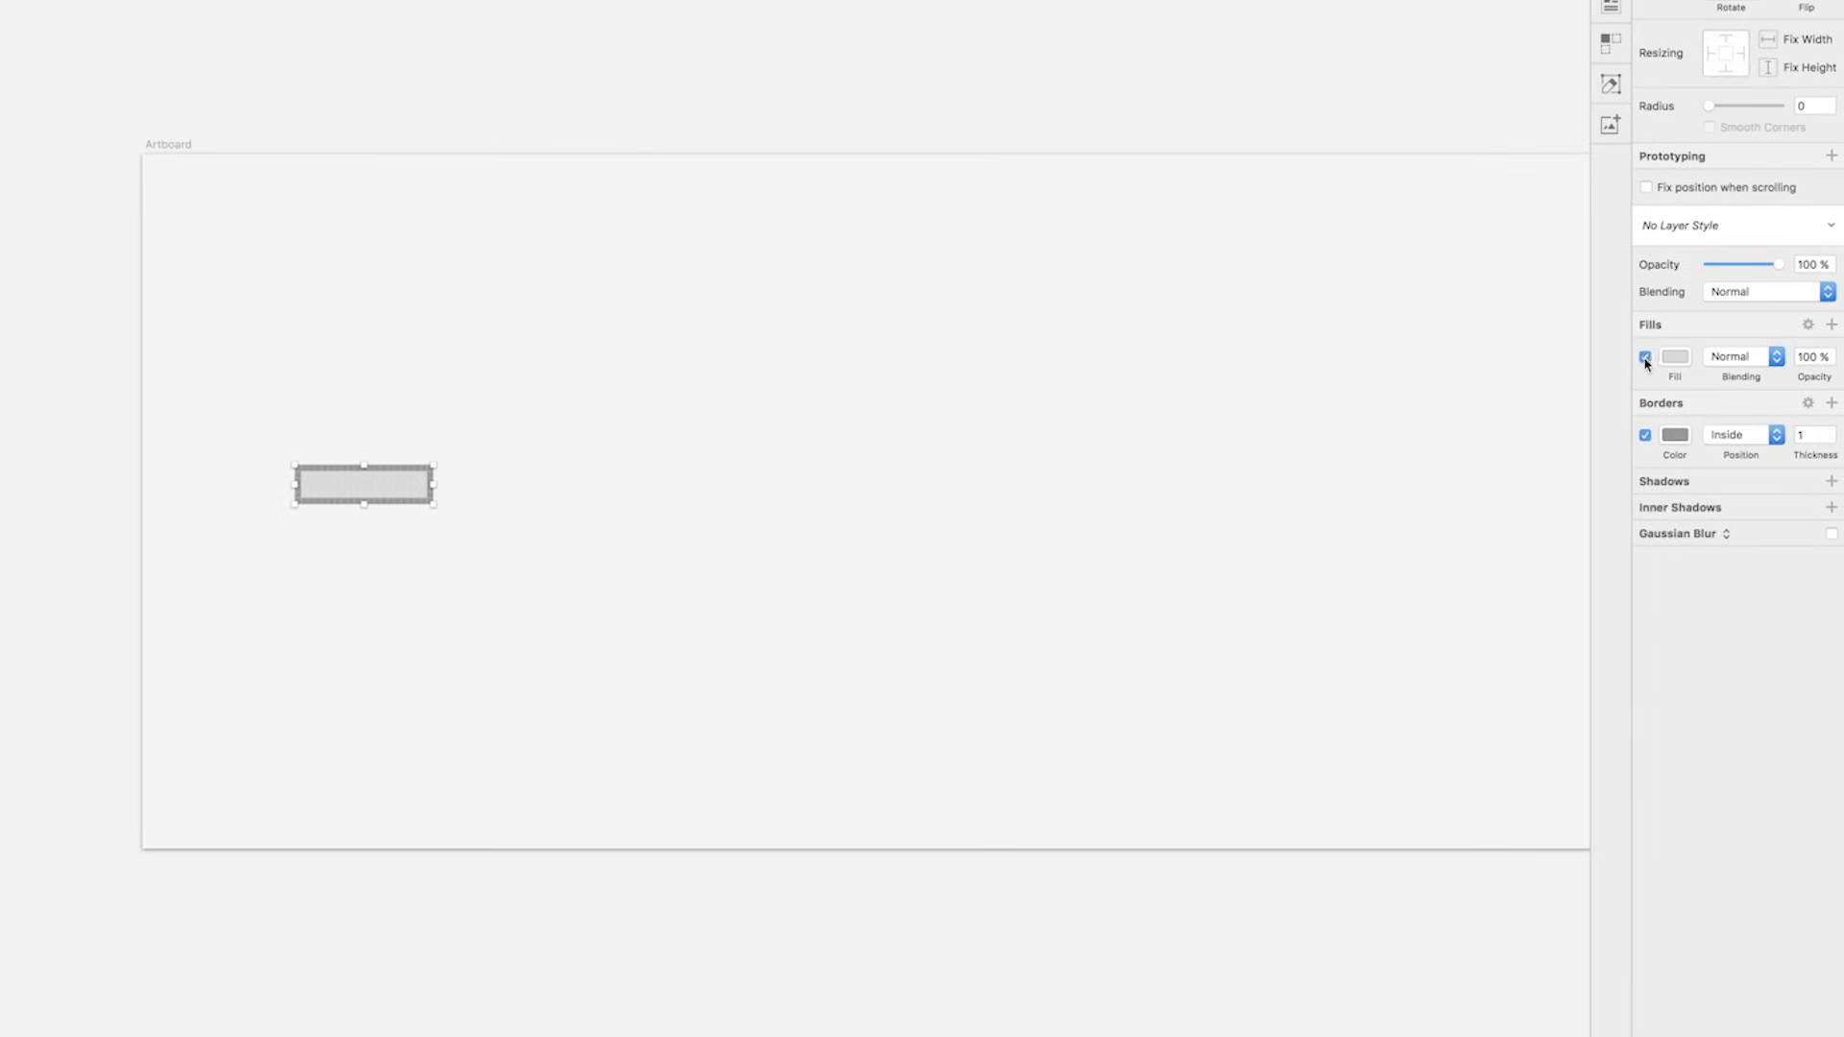
{"action": "left_click", "coordinate": [1645, 358]}
{"action": "left_click", "coordinate": [1743, 434]}
{"action": "left_click", "coordinate": [1743, 419]}
Color the rectangle's border D7D7D7 and give it round joins
{"action": "left_click", "coordinate": [1675, 435]}
{"action": "left_click_drag", "start_coordinate": [1665, 590], "coordinate": [1629, 592]}
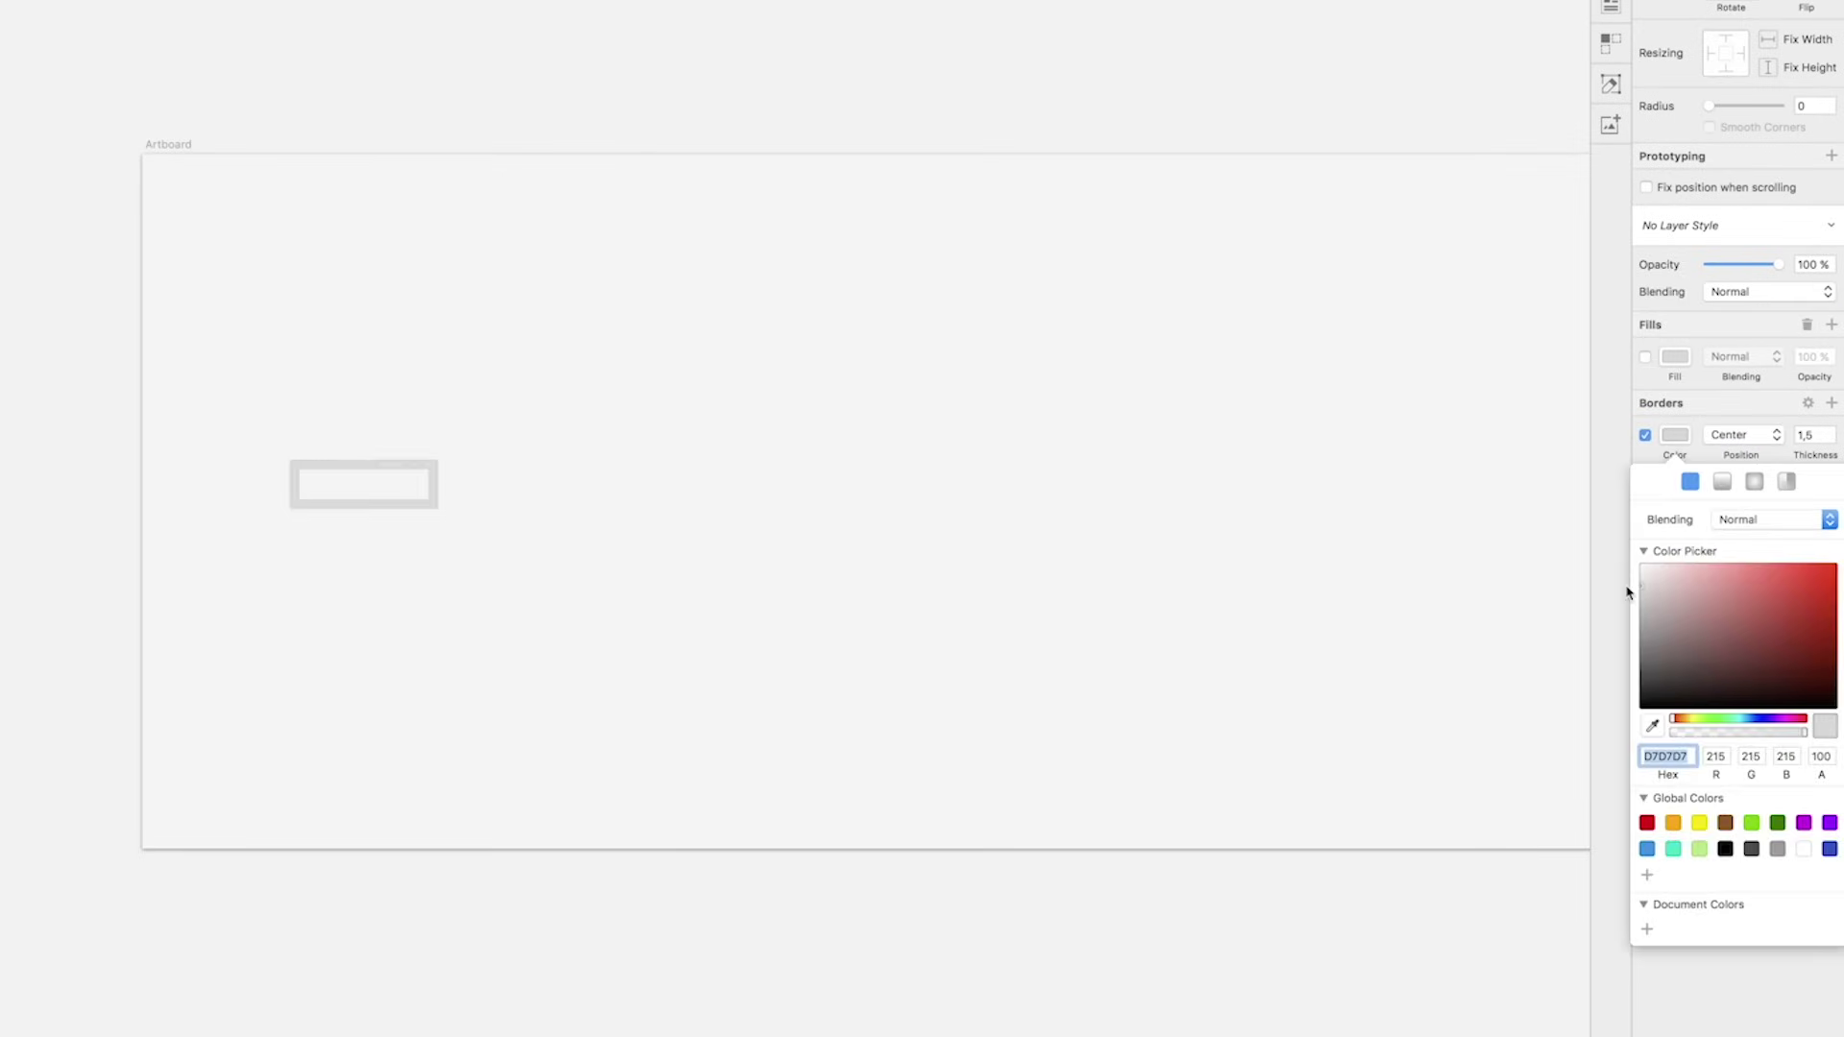
{"action": "left_click", "coordinate": [1675, 437]}
{"action": "left_click", "coordinate": [1807, 404]}
{"action": "left_click", "coordinate": [1781, 453]}
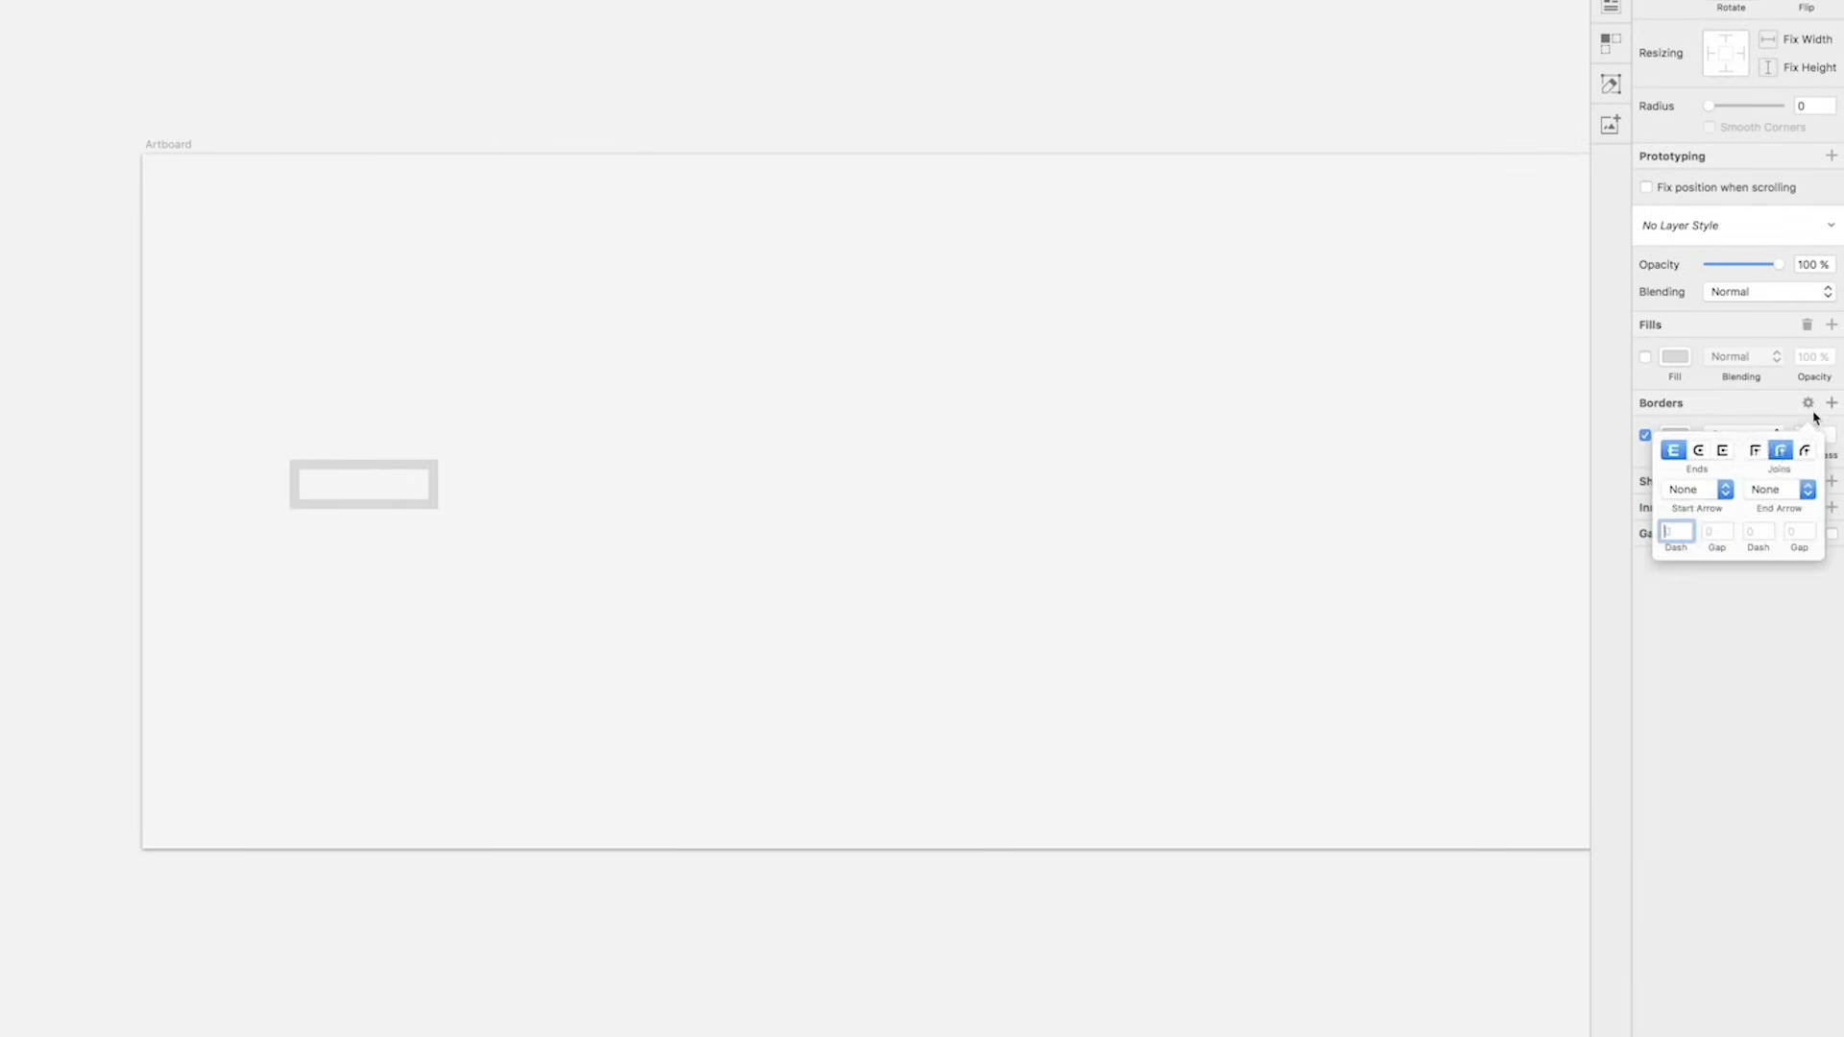
{"action": "left_click", "coordinate": [1808, 404]}
{"action": "scroll", "coordinate": [405, 464], "scroll_direction": "up", "scroll_amount": 4}
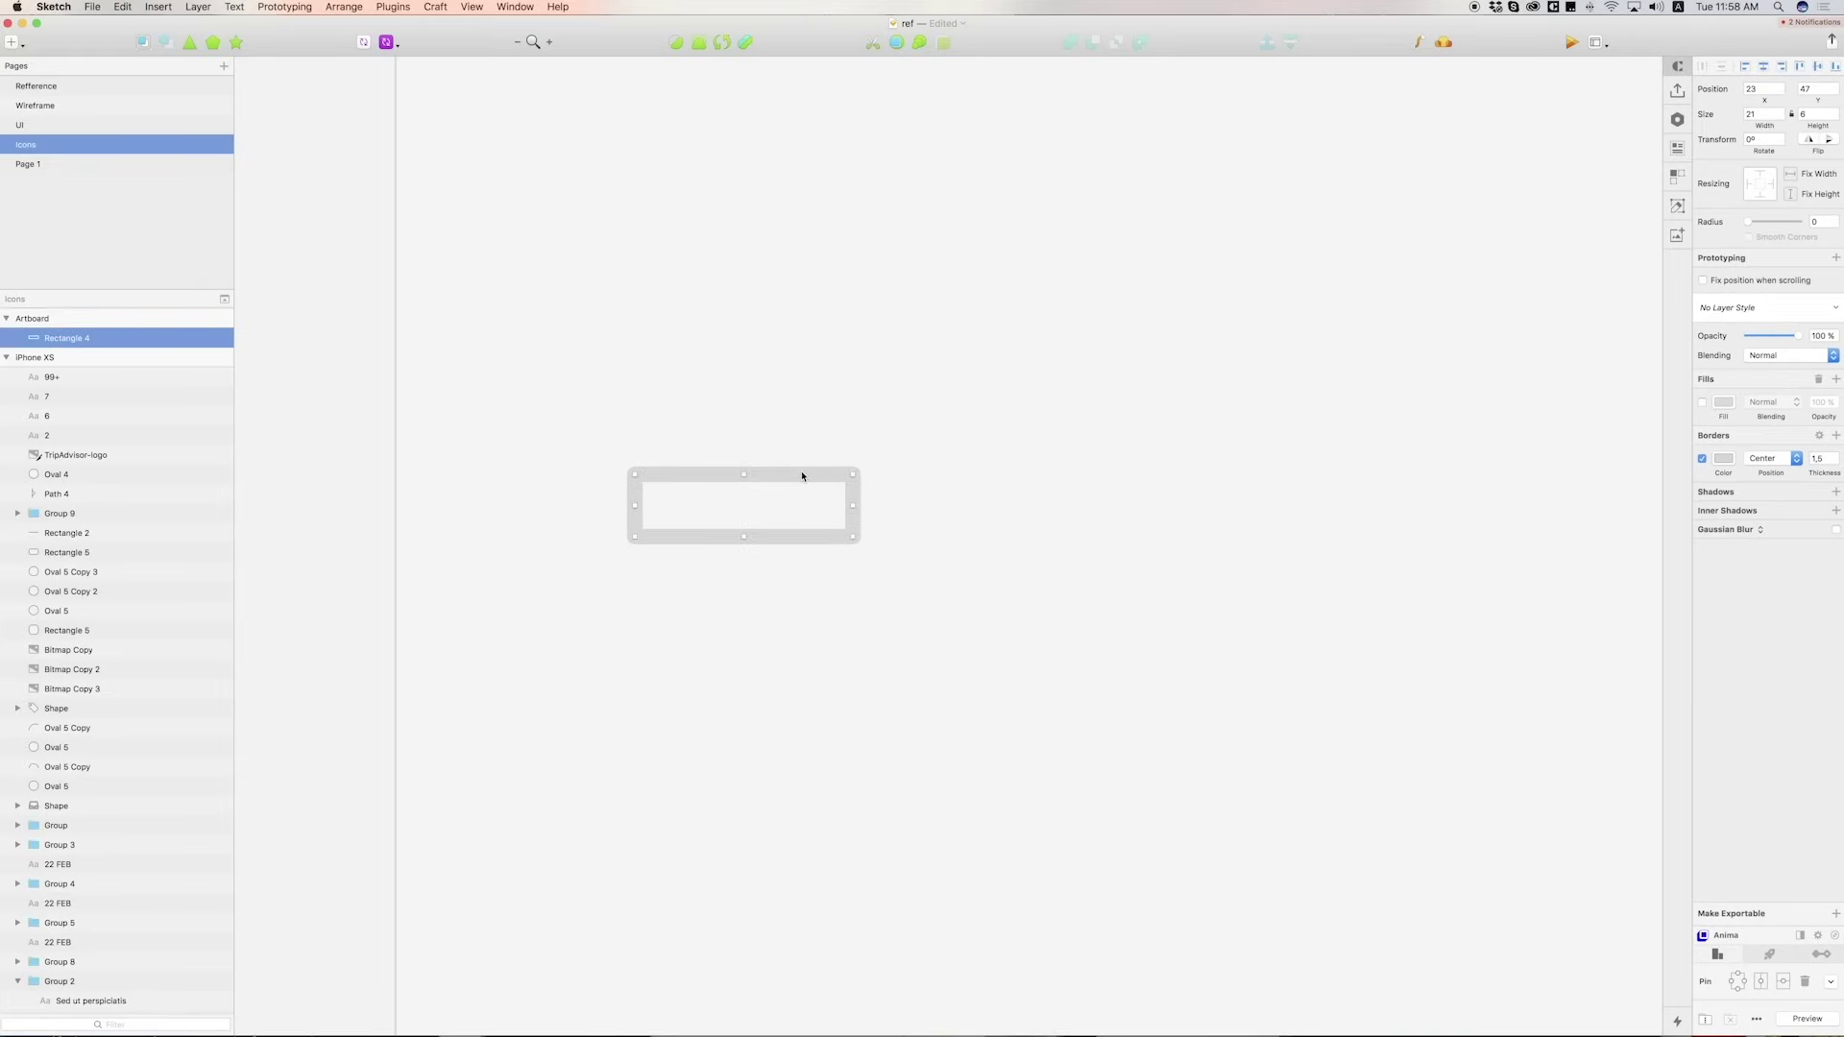
Duplicate the rectangle directly above the original and stretch the copy to 21 × 10 px
{"action": "key", "text": "super+d"}
{"action": "key", "text": "Up"}
{"action": "key", "text": "Up"}
{"action": "key", "text": "Up"}
{"action": "key", "text": "Up"}
{"action": "key", "text": "Up"}
{"action": "key", "text": "Up"}
{"action": "left_click_drag", "start_coordinate": [743, 413], "coordinate": [742, 376]}
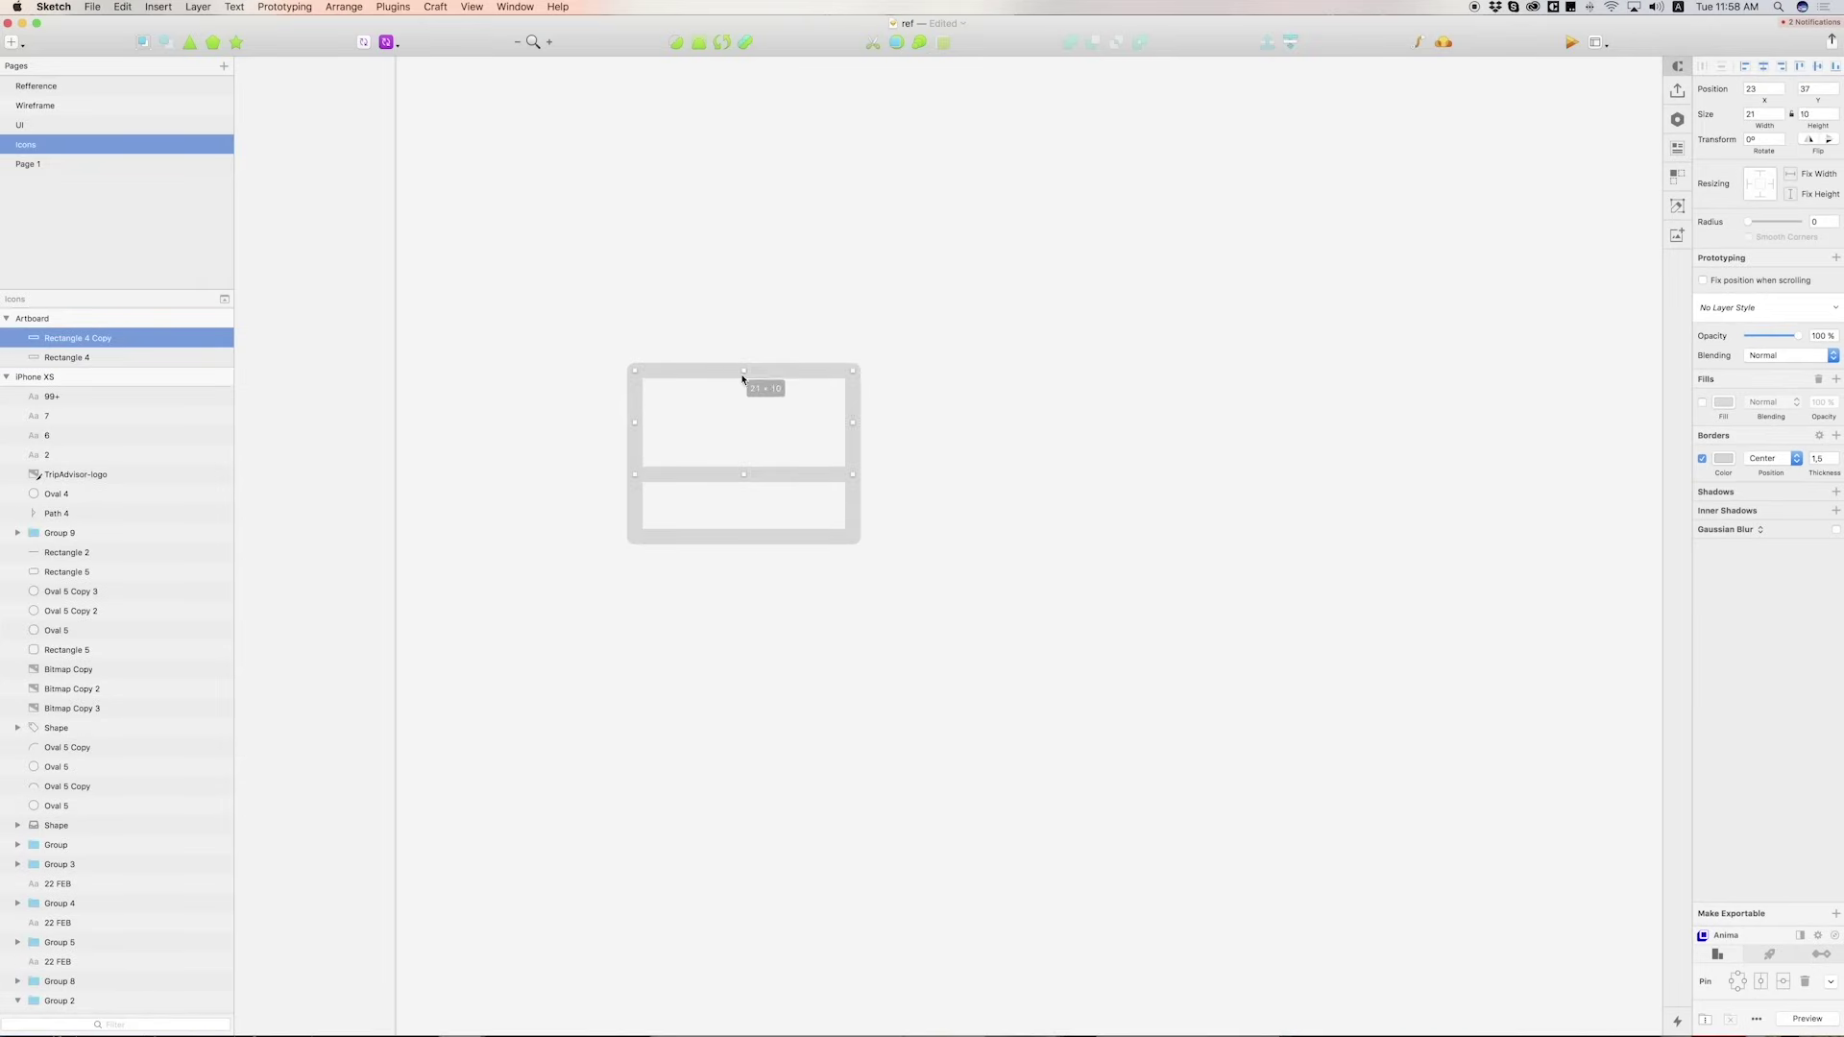
Move the upper rectangle's two top corner points 2 px inward each to form a trapezoid
{"action": "key", "text": "Return"}
{"action": "key", "text": "Right"}
{"action": "key", "text": "Right"}
{"action": "key", "text": "Tab"}
{"action": "key", "text": "Left"}
{"action": "key", "text": "Left"}
Add points along the lower rectangle's top edge and lower its middle section to form the inbox tray's notch
{"action": "left_click", "coordinate": [748, 477]}
{"action": "key", "text": "Return"}
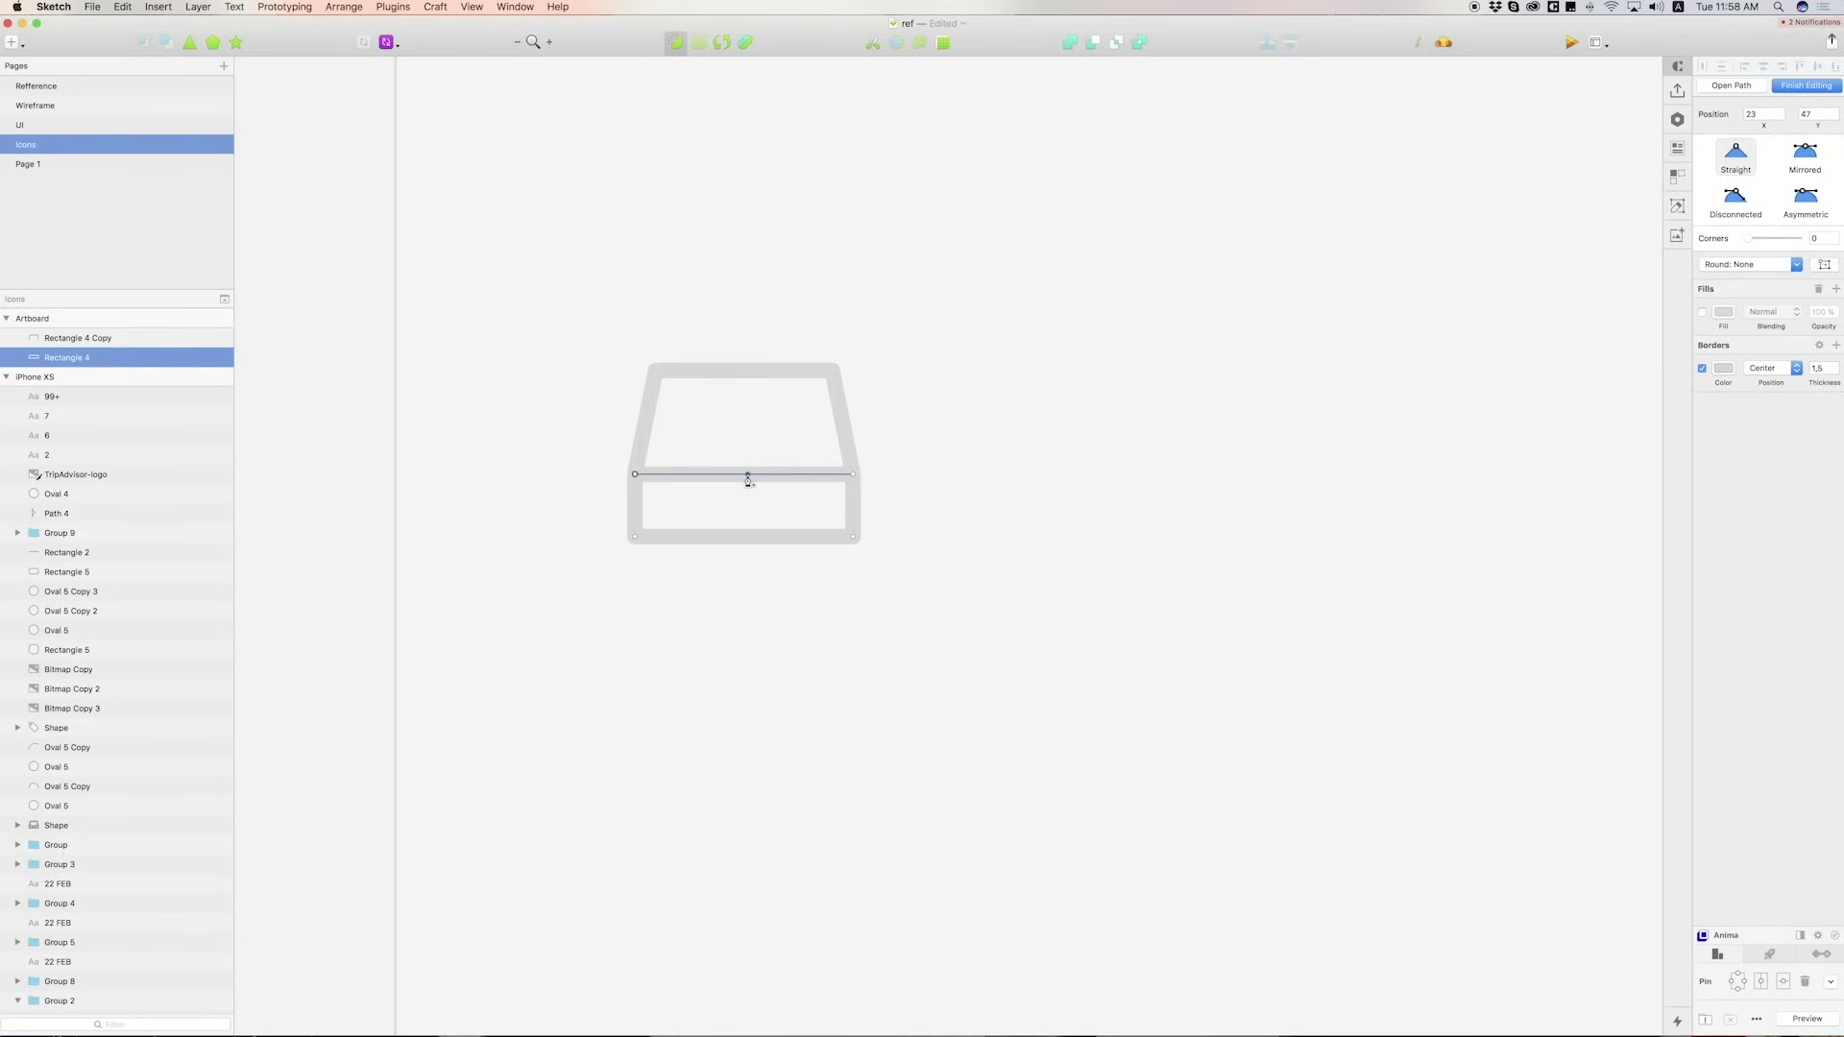
{"action": "scroll", "coordinate": [747, 477], "scroll_direction": "up", "scroll_amount": 5}
{"action": "left_click", "coordinate": [861, 474]}
{"action": "left_click", "coordinate": [613, 474]}
{"action": "left_click_drag", "start_coordinate": [674, 474], "coordinate": [613, 530]}
{"action": "left_click_drag", "start_coordinate": [807, 487], "coordinate": [861, 530]}
{"action": "key", "text": "Escape"}
{"action": "scroll", "coordinate": [852, 545], "scroll_direction": "down", "scroll_amount": 5}
Draw a 16 × 16 px circle above the inbox icon's upper corner and fill it with blue
{"action": "key", "text": "o"}
{"action": "left_click_drag", "start_coordinate": [967, 313], "coordinate": [1050, 275]}
{"action": "left_click", "coordinate": [1724, 362]}
{"action": "left_click", "coordinate": [1774, 540]}
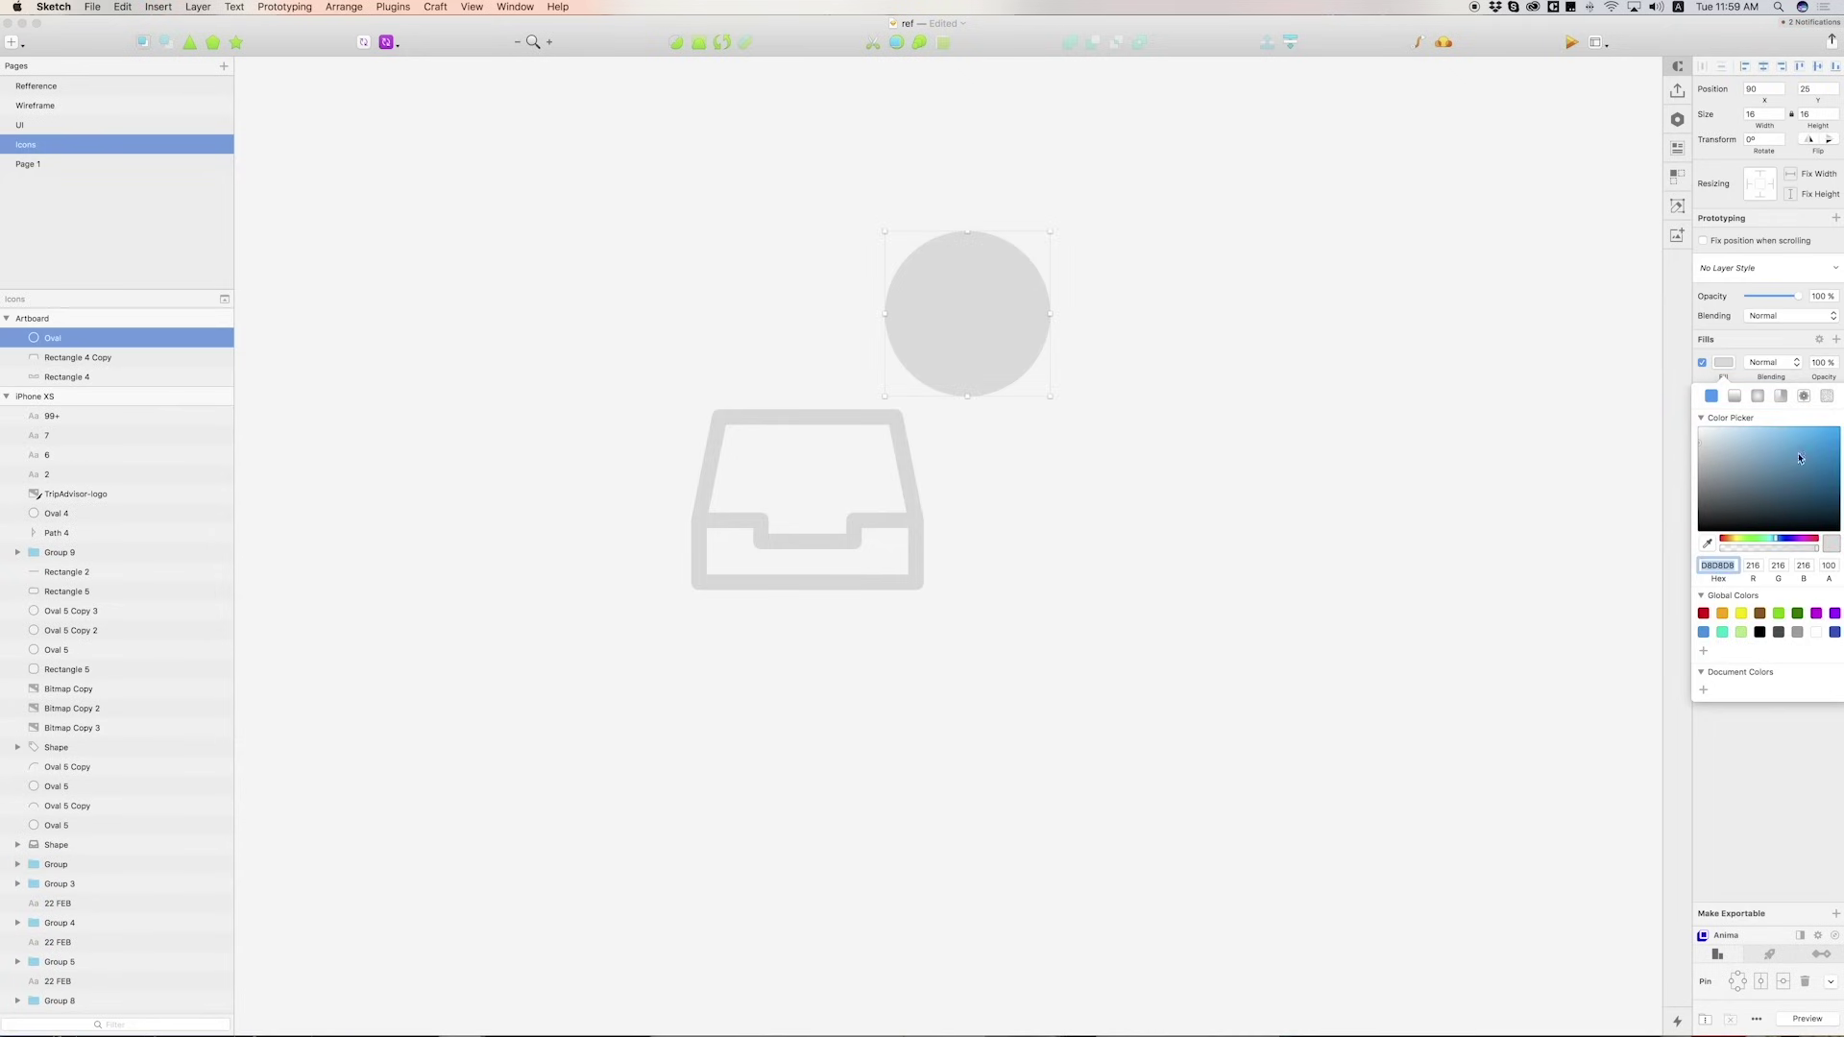
{"action": "left_click_drag", "start_coordinate": [1796, 452], "coordinate": [1796, 427]}
Adjust the blue circle's anchor points and curve handles to turn it into a soft, rounded badge shape
{"action": "double_click", "coordinate": [970, 375]}
{"action": "left_click_drag", "start_coordinate": [967, 395], "coordinate": [1042, 384]}
{"action": "left_click_drag", "start_coordinate": [1050, 314], "coordinate": [1052, 301]}
{"action": "left_click", "coordinate": [905, 367]}
{"action": "left_click_drag", "start_coordinate": [891, 319], "coordinate": [892, 297]}
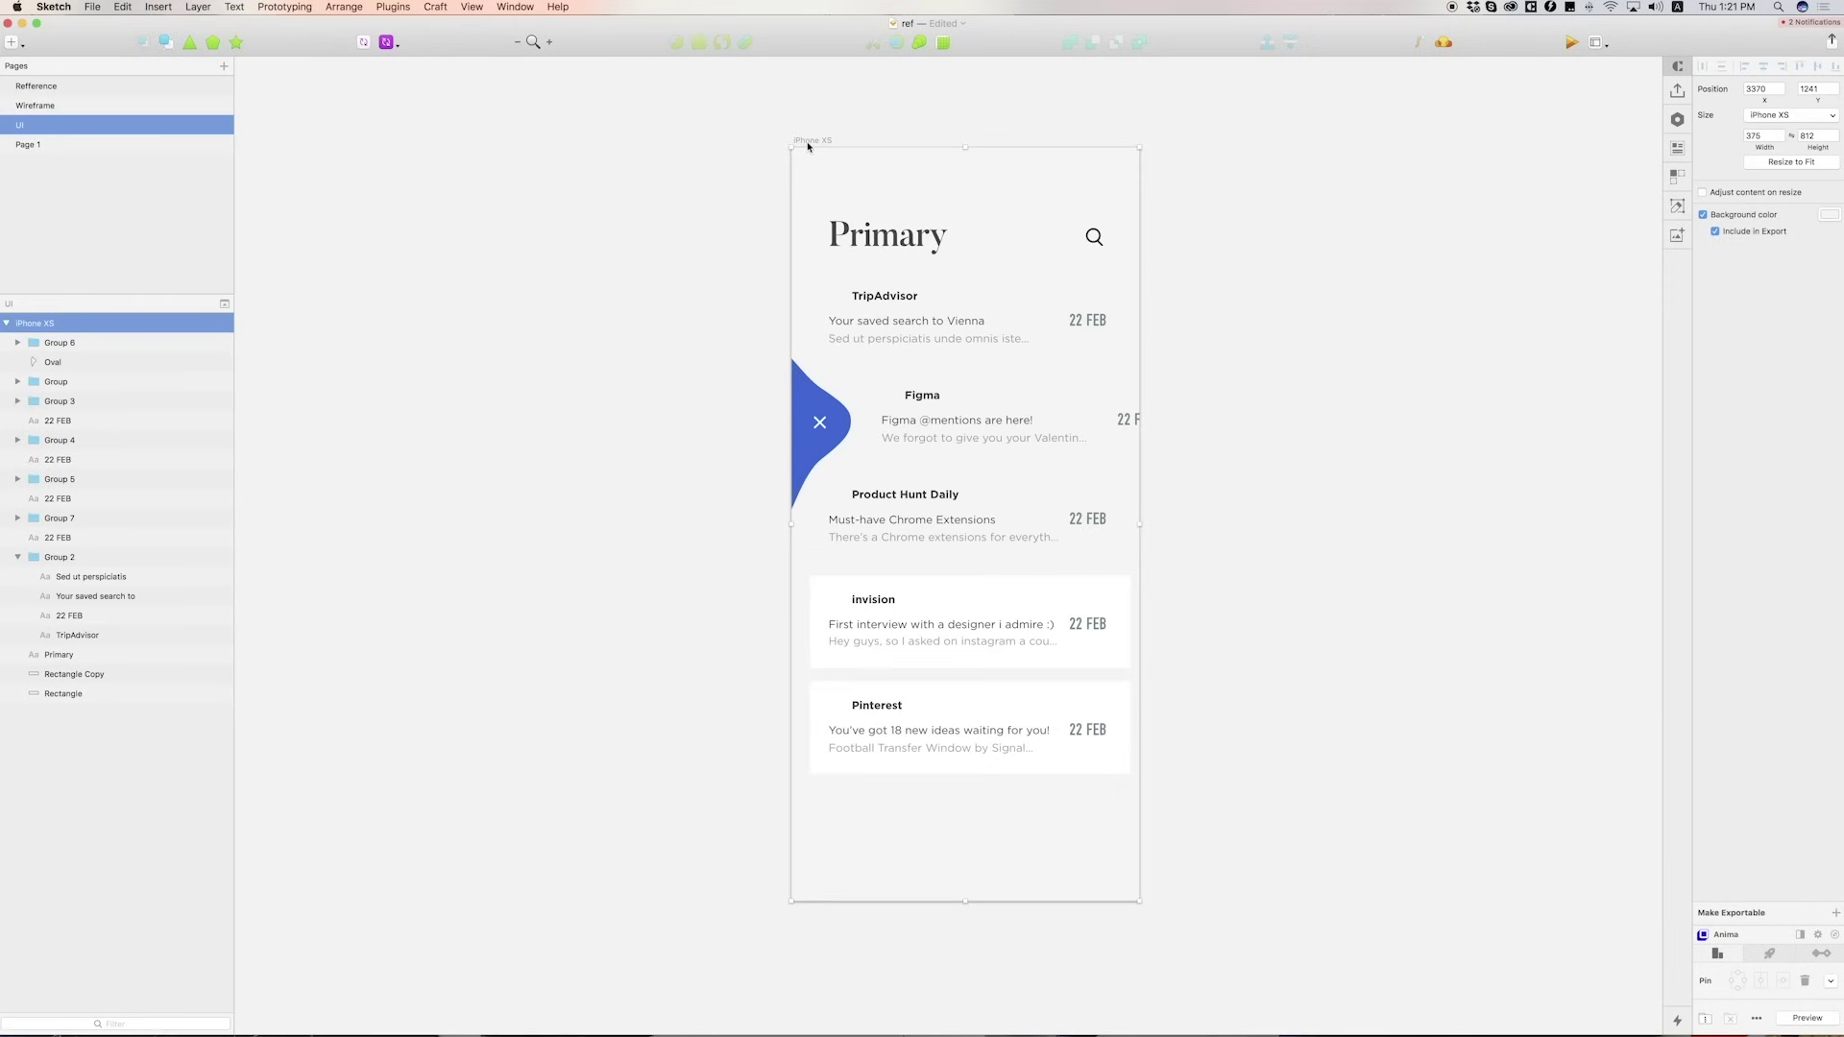
Paste the icons with their badges into the UI artboard's bottom bar and color the title, search icon and dates 4F7E65
{"action": "key", "text": "super+v"}
{"action": "left_click", "coordinate": [1782, 305]}
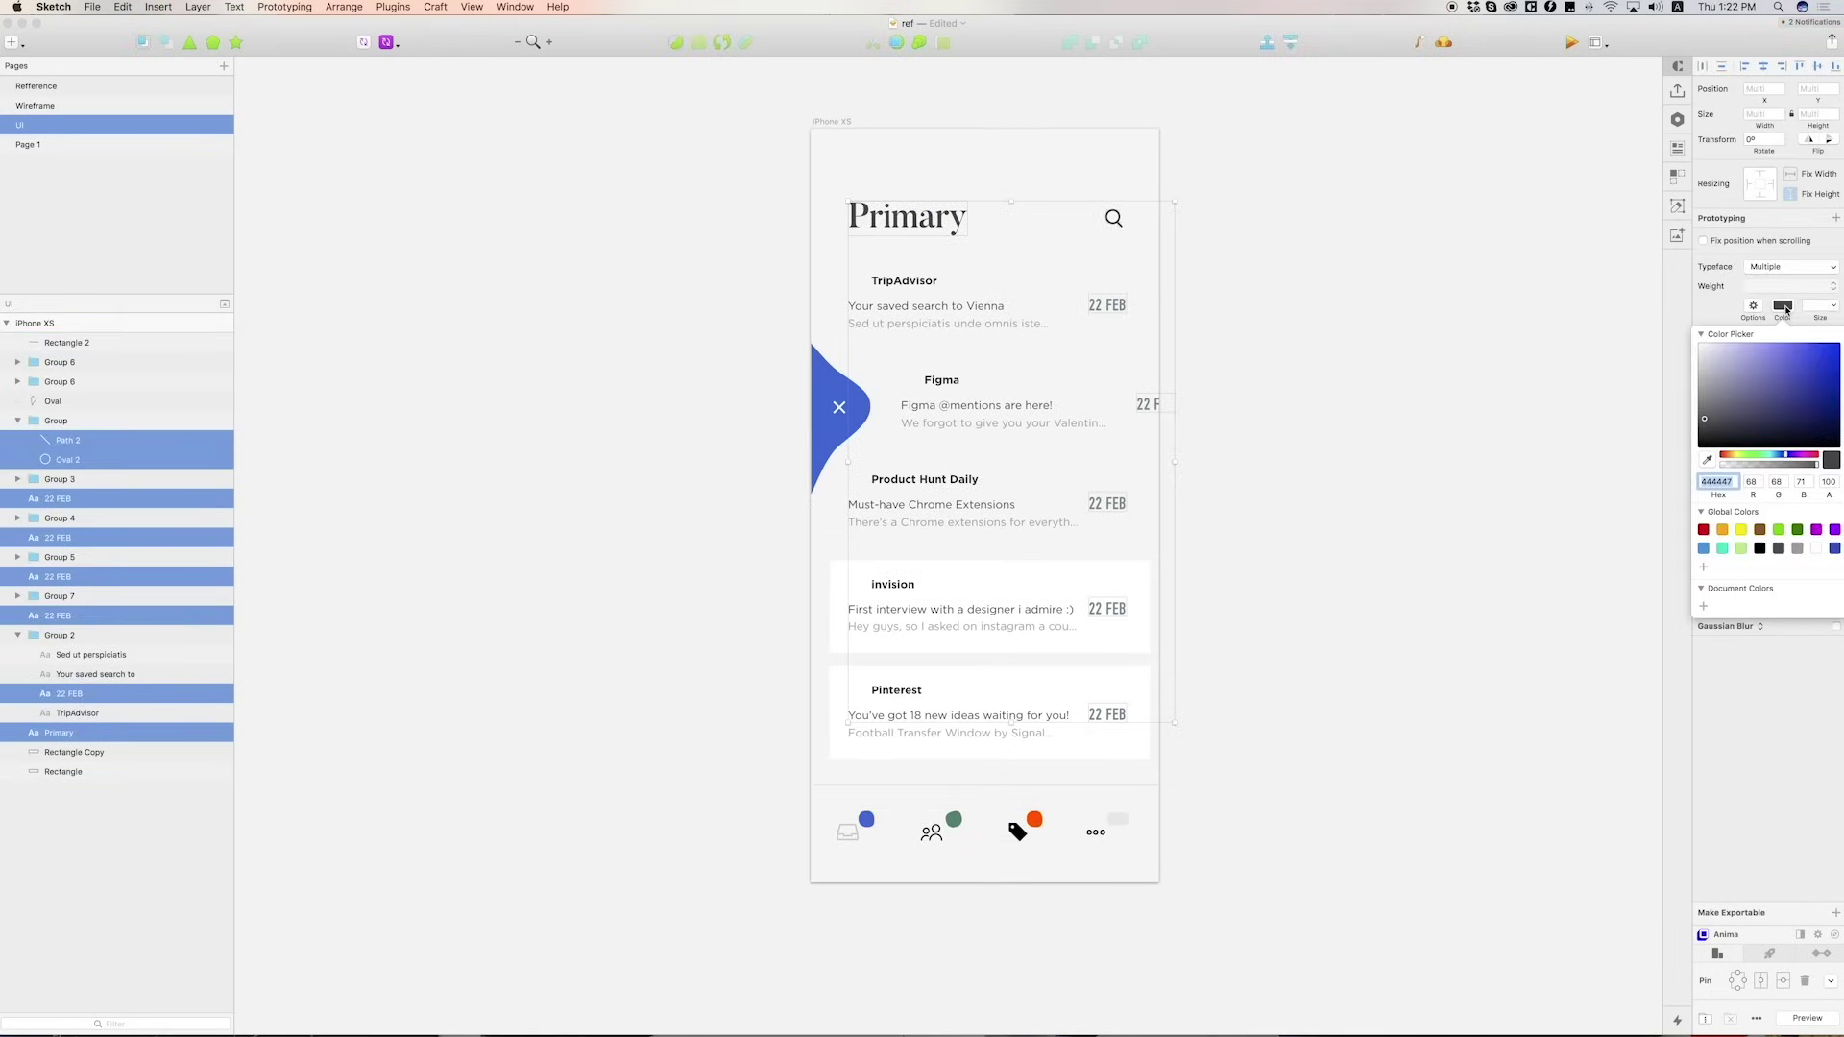
{"action": "type", "text": "4F7E65"}
{"action": "key", "text": "Return"}
Group the Figma email row, shift it 90 px to the right and set its opacity to 20%
{"action": "left_click_drag", "start_coordinate": [1209, 387], "coordinate": [963, 434]}
{"action": "key", "text": "super+g"}
{"action": "key", "text": "shift+Right"}
{"action": "key", "text": "shift+Right"}
{"action": "key", "text": "shift+Right"}
{"action": "key", "text": "shift+Right"}
{"action": "key", "text": "shift+Right"}
{"action": "key", "text": "shift+Right"}
{"action": "key", "text": "shift+Right"}
{"action": "key", "text": "shift+Right"}
{"action": "key", "text": "shift+Right"}
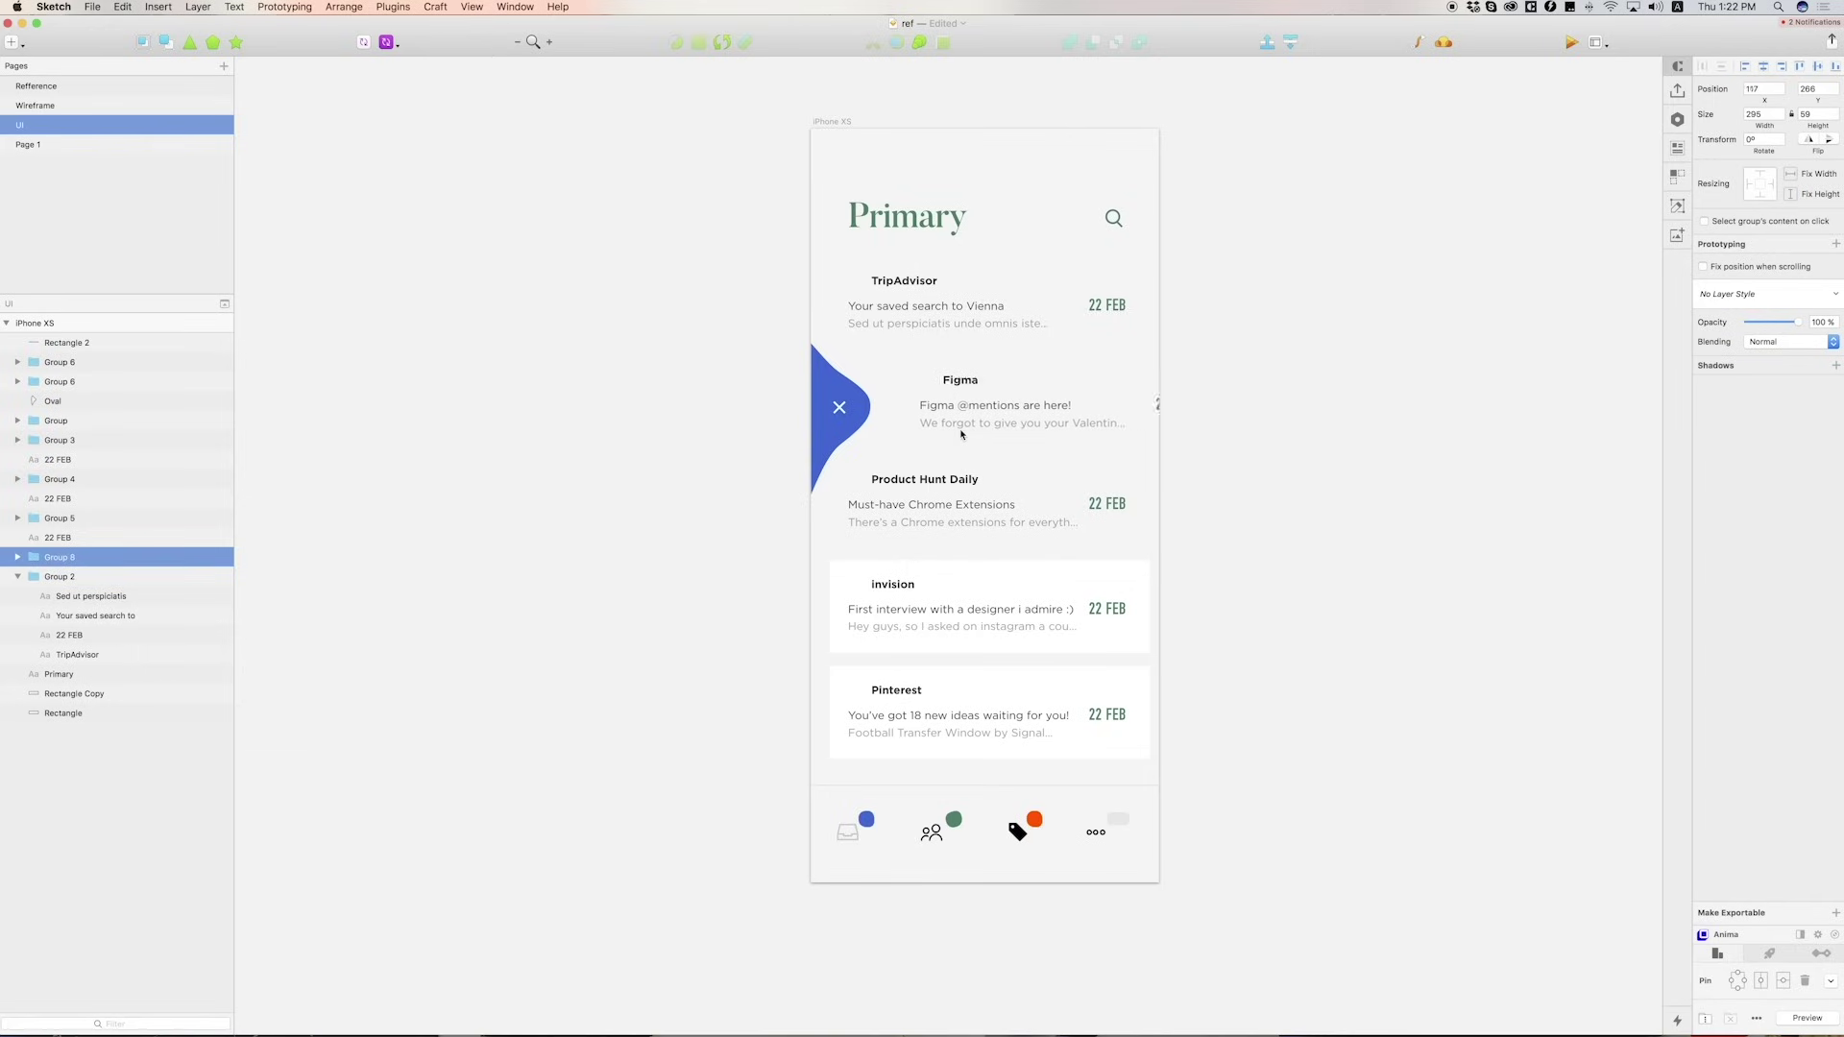
{"action": "key", "text": "2"}
Move the blue swipe shape and its X icon out past the artboard's left edge
{"action": "left_click", "coordinate": [840, 408]}
{"action": "left_click", "coordinate": [862, 413], "text": "shift"}
{"action": "left_click_drag", "start_coordinate": [863, 412], "coordinate": [768, 412]}
{"action": "left_click", "coordinate": [814, 414]}
{"action": "scroll", "coordinate": [893, 405], "scroll_direction": "up", "scroll_amount": 4}
{"action": "scroll", "coordinate": [894, 404], "scroll_direction": "up", "scroll_amount": 4}
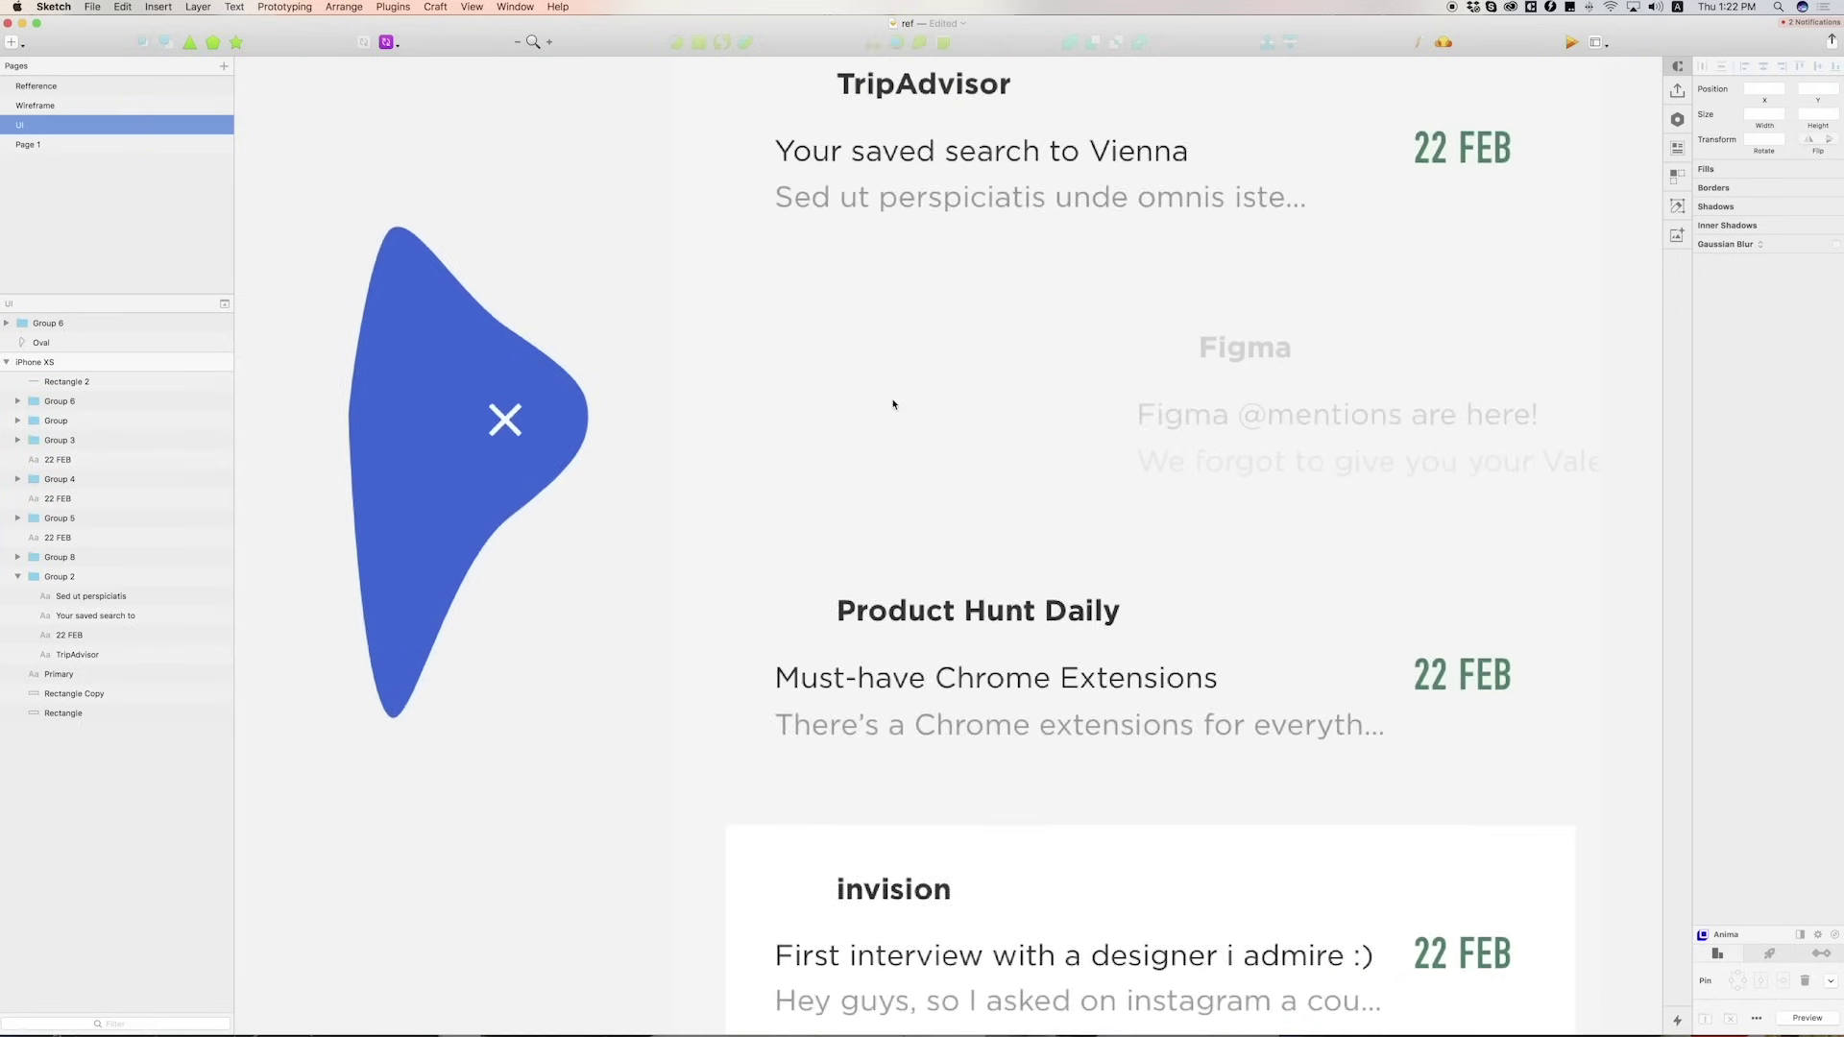
Draw a circle about 57 px wide beside the faded Figma row and fill it with the green of the dates
{"action": "key", "text": "o"}
{"action": "mouse_move", "coordinate": [978, 414]}
{"action": "left_mouse_down"}
{"action": "mouse_move", "coordinate": [1053, 379]}
{"action": "mouse_move", "coordinate": [978, 402]}
{"action": "mouse_move", "coordinate": [979, 420]}
{"action": "left_mouse_up"}
{"action": "key", "text": "ctrl+c"}
{"action": "left_click", "coordinate": [1531, 136]}
Build a white X from two crossed 2 by 18 px bars on the green circle, group them with it and shift it 4 px right
{"action": "key", "text": "r"}
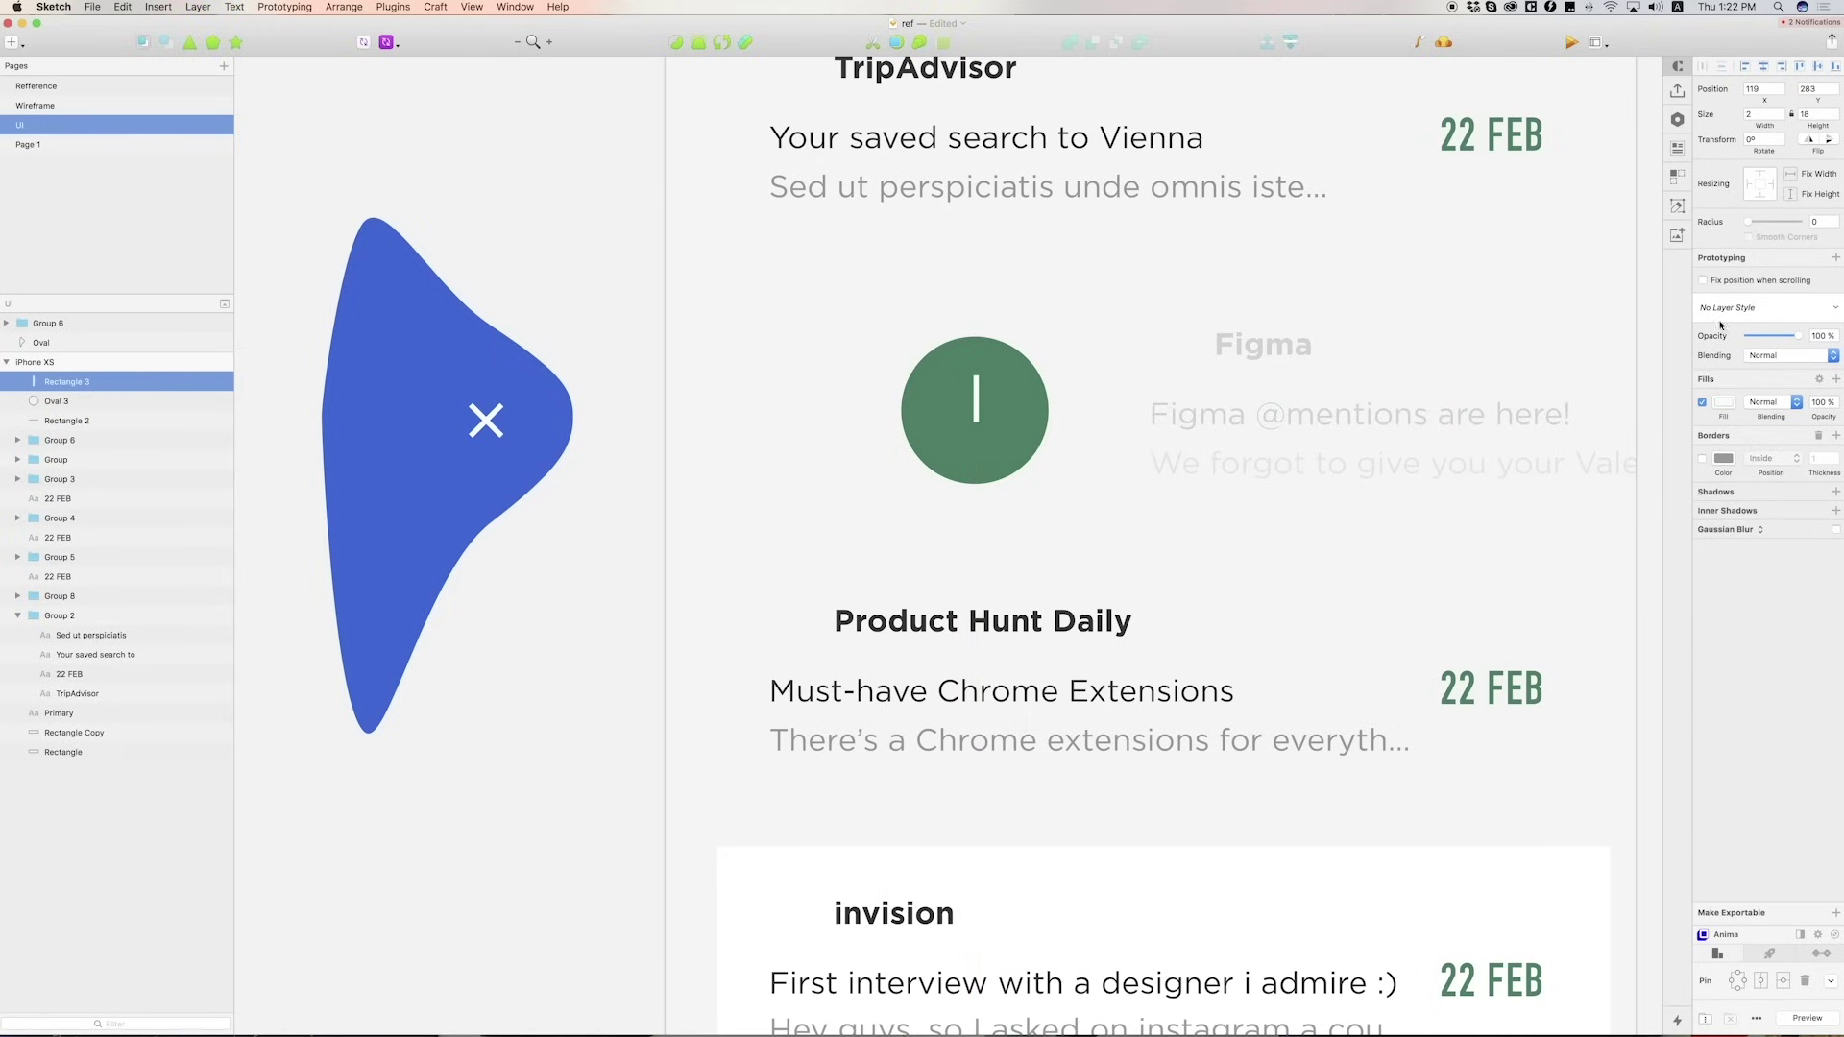
{"action": "key", "text": "Return"}
{"action": "key", "text": "super+d"}
{"action": "left_click_drag", "start_coordinate": [1109, 343], "coordinate": [807, 499]}
{"action": "key", "text": "super+g"}
{"action": "key", "text": "Right"}
{"action": "key", "text": "Right"}
{"action": "key", "text": "Right"}
{"action": "key", "text": "Right"}
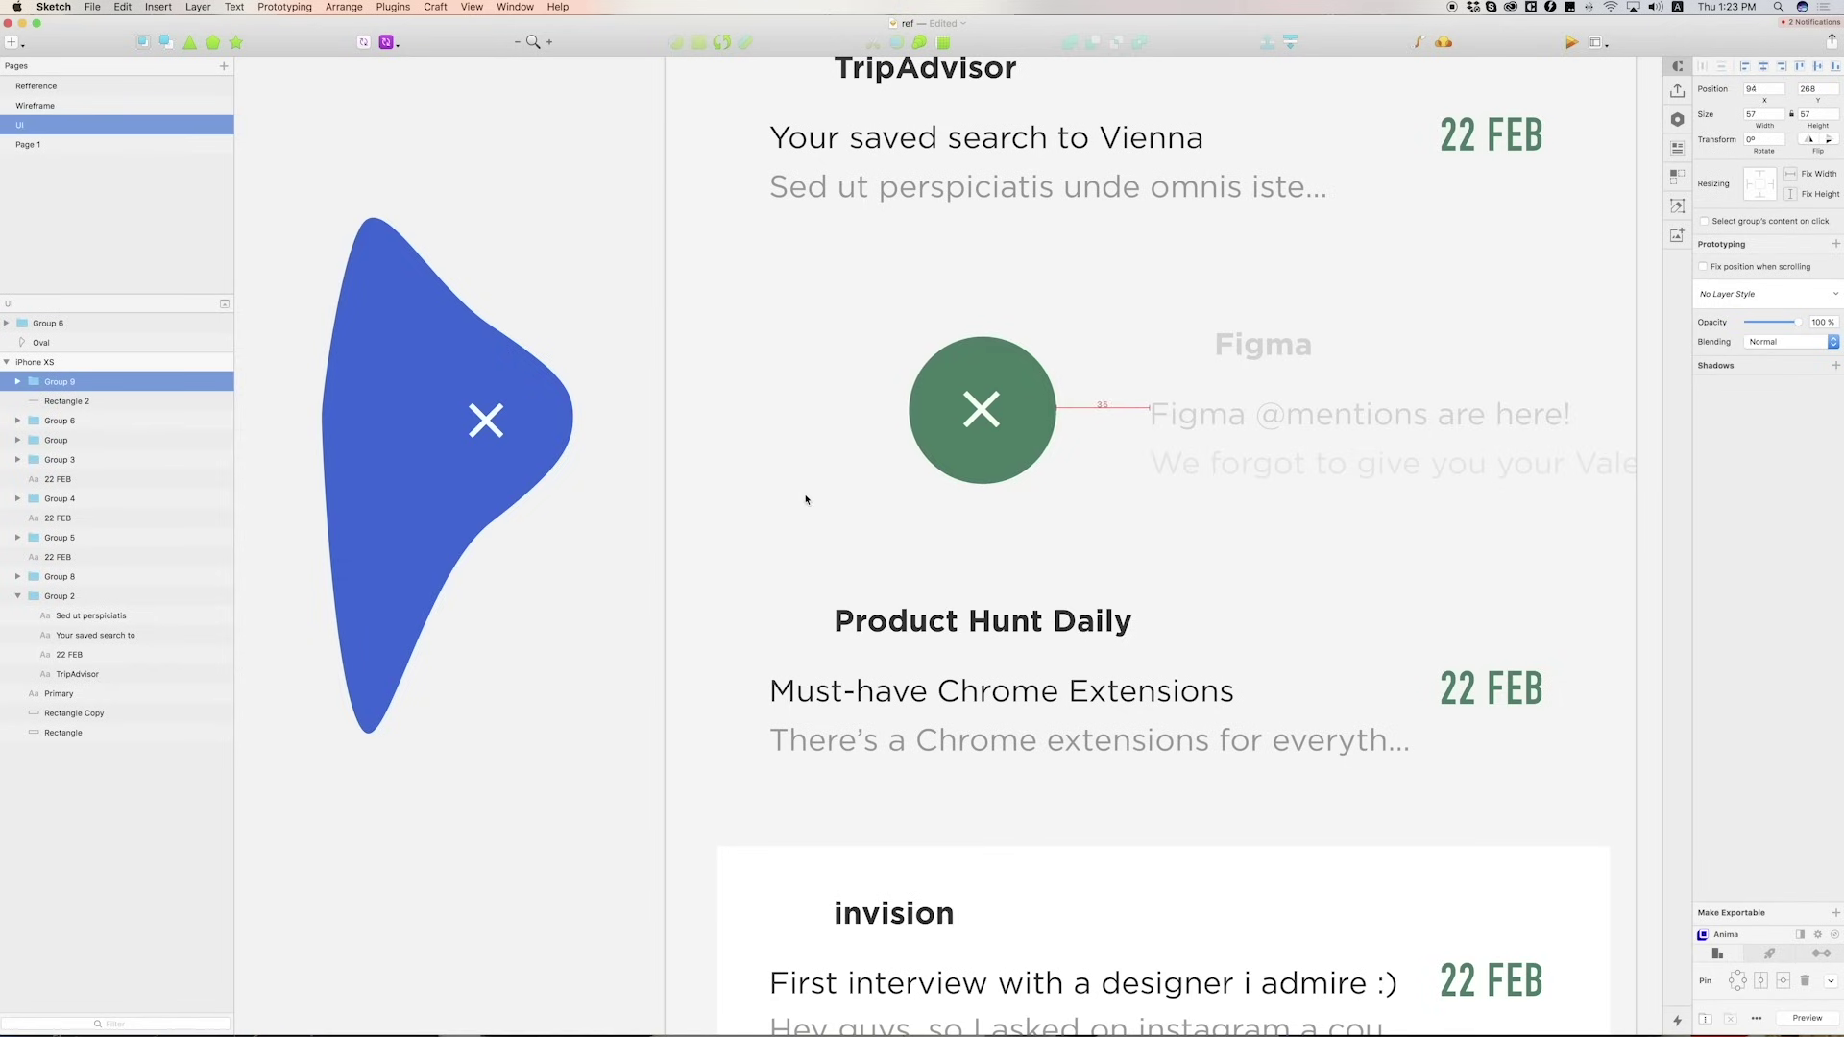
Shift the faded Figma email row 32 px to the right
{"action": "left_click", "coordinate": [1155, 422]}
{"action": "key", "text": "shift+Right"}
{"action": "key", "text": "shift+Right"}
{"action": "key", "text": "shift+Right"}
{"action": "key", "text": "Right"}
{"action": "key", "text": "Right"}
Draw a closed, curved swipe wave about 53 by 178 px on the artboard's left edge and give it the circle's green style
{"action": "scroll", "coordinate": [1047, 421], "scroll_direction": "down", "scroll_amount": 5}
{"action": "key", "text": "v"}
{"action": "left_click_drag", "start_coordinate": [860, 353], "coordinate": [861, 434]}
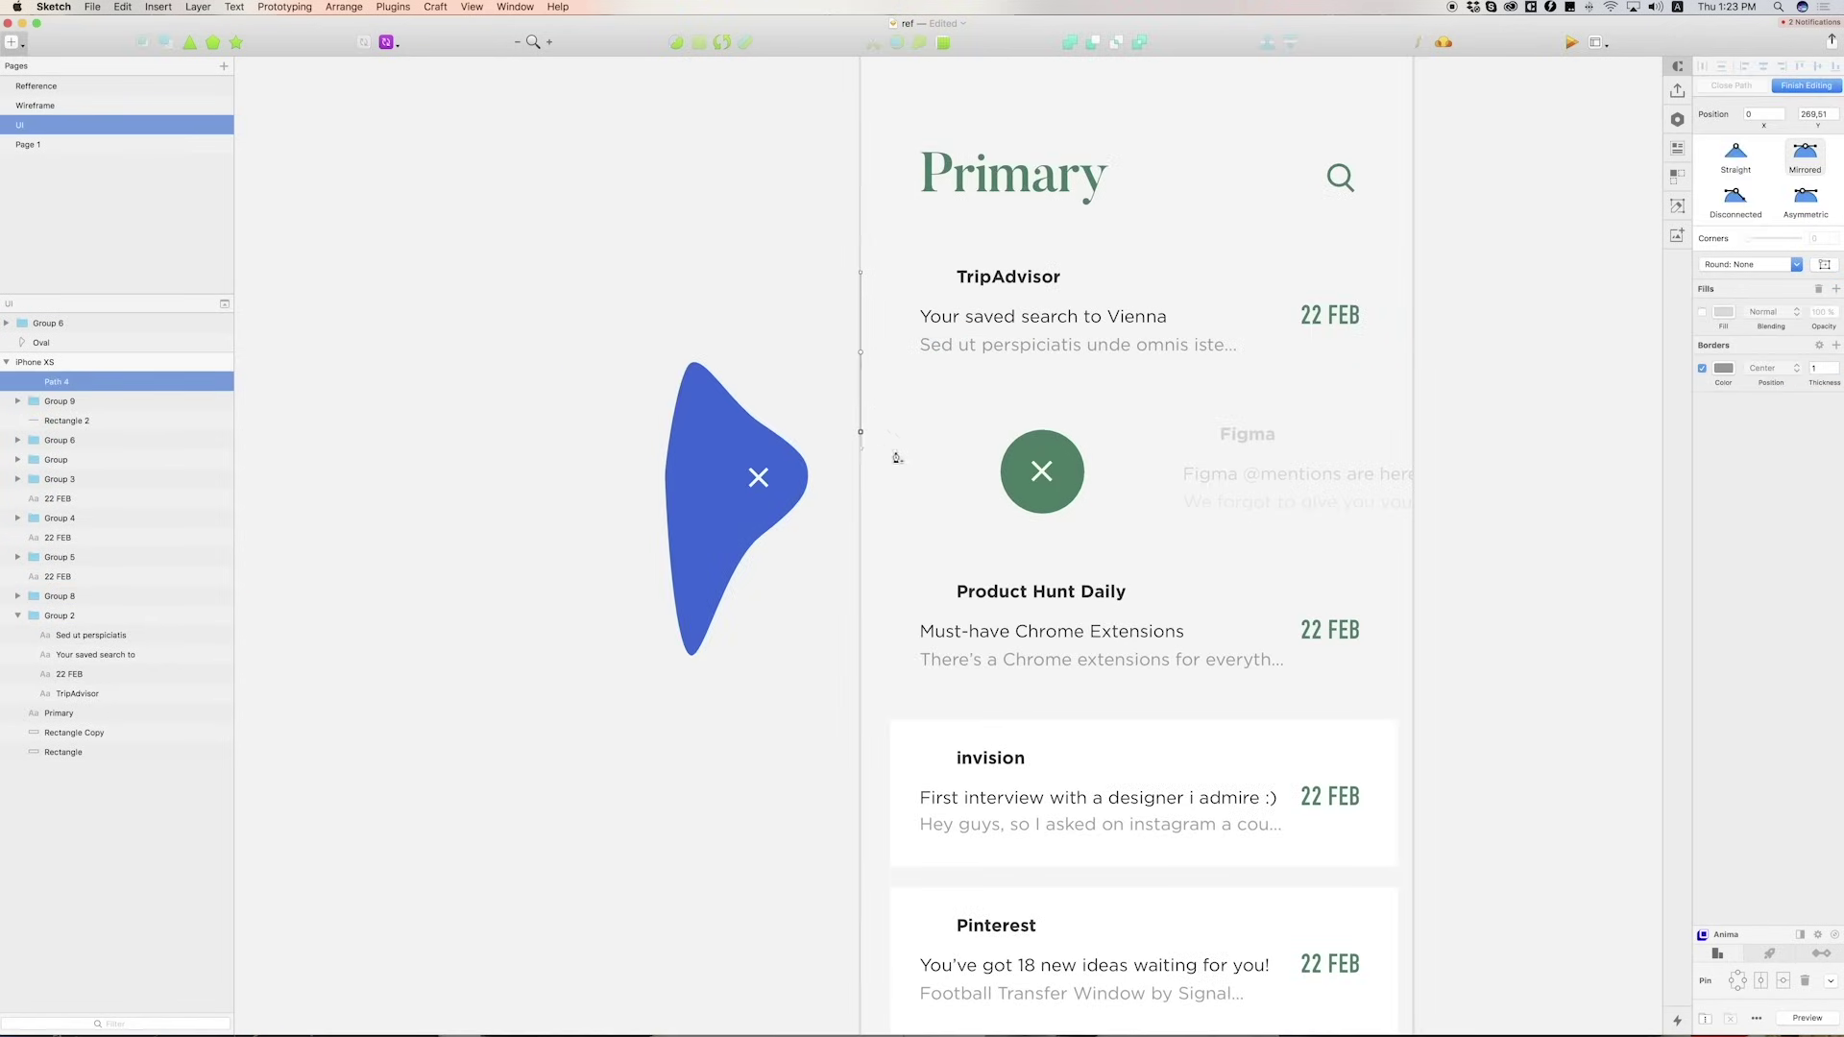
{"action": "left_click", "coordinate": [941, 470]}
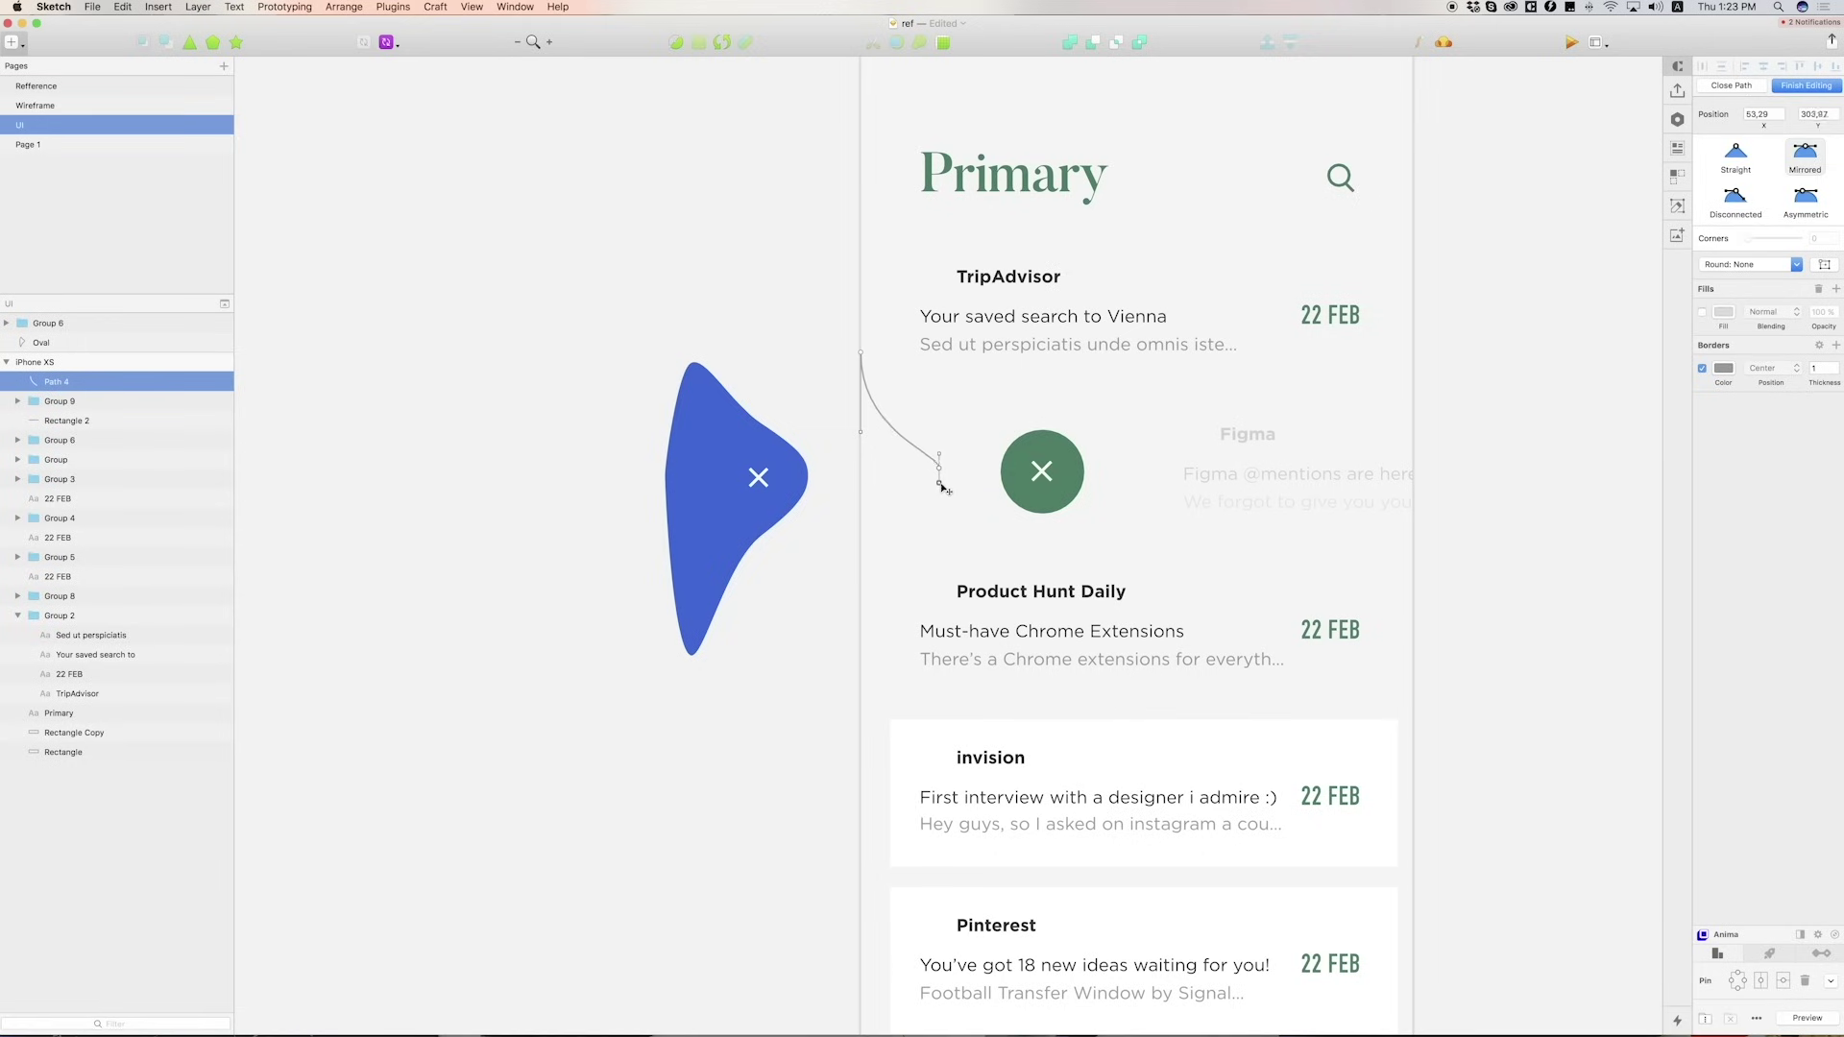
{"action": "left_click", "coordinate": [861, 588]}
{"action": "left_click_drag", "start_coordinate": [860, 595], "coordinate": [861, 685]}
{"action": "left_click", "coordinate": [861, 354]}
{"action": "key", "text": "Escape"}
{"action": "key", "text": "alt+super+v"}
Draw a tiny dot between the swipe wave and the X circle and give it the same green style
{"action": "left_click", "coordinate": [966, 488]}
{"action": "scroll", "coordinate": [964, 487], "scroll_direction": "up", "scroll_amount": 5}
{"action": "key", "text": "o"}
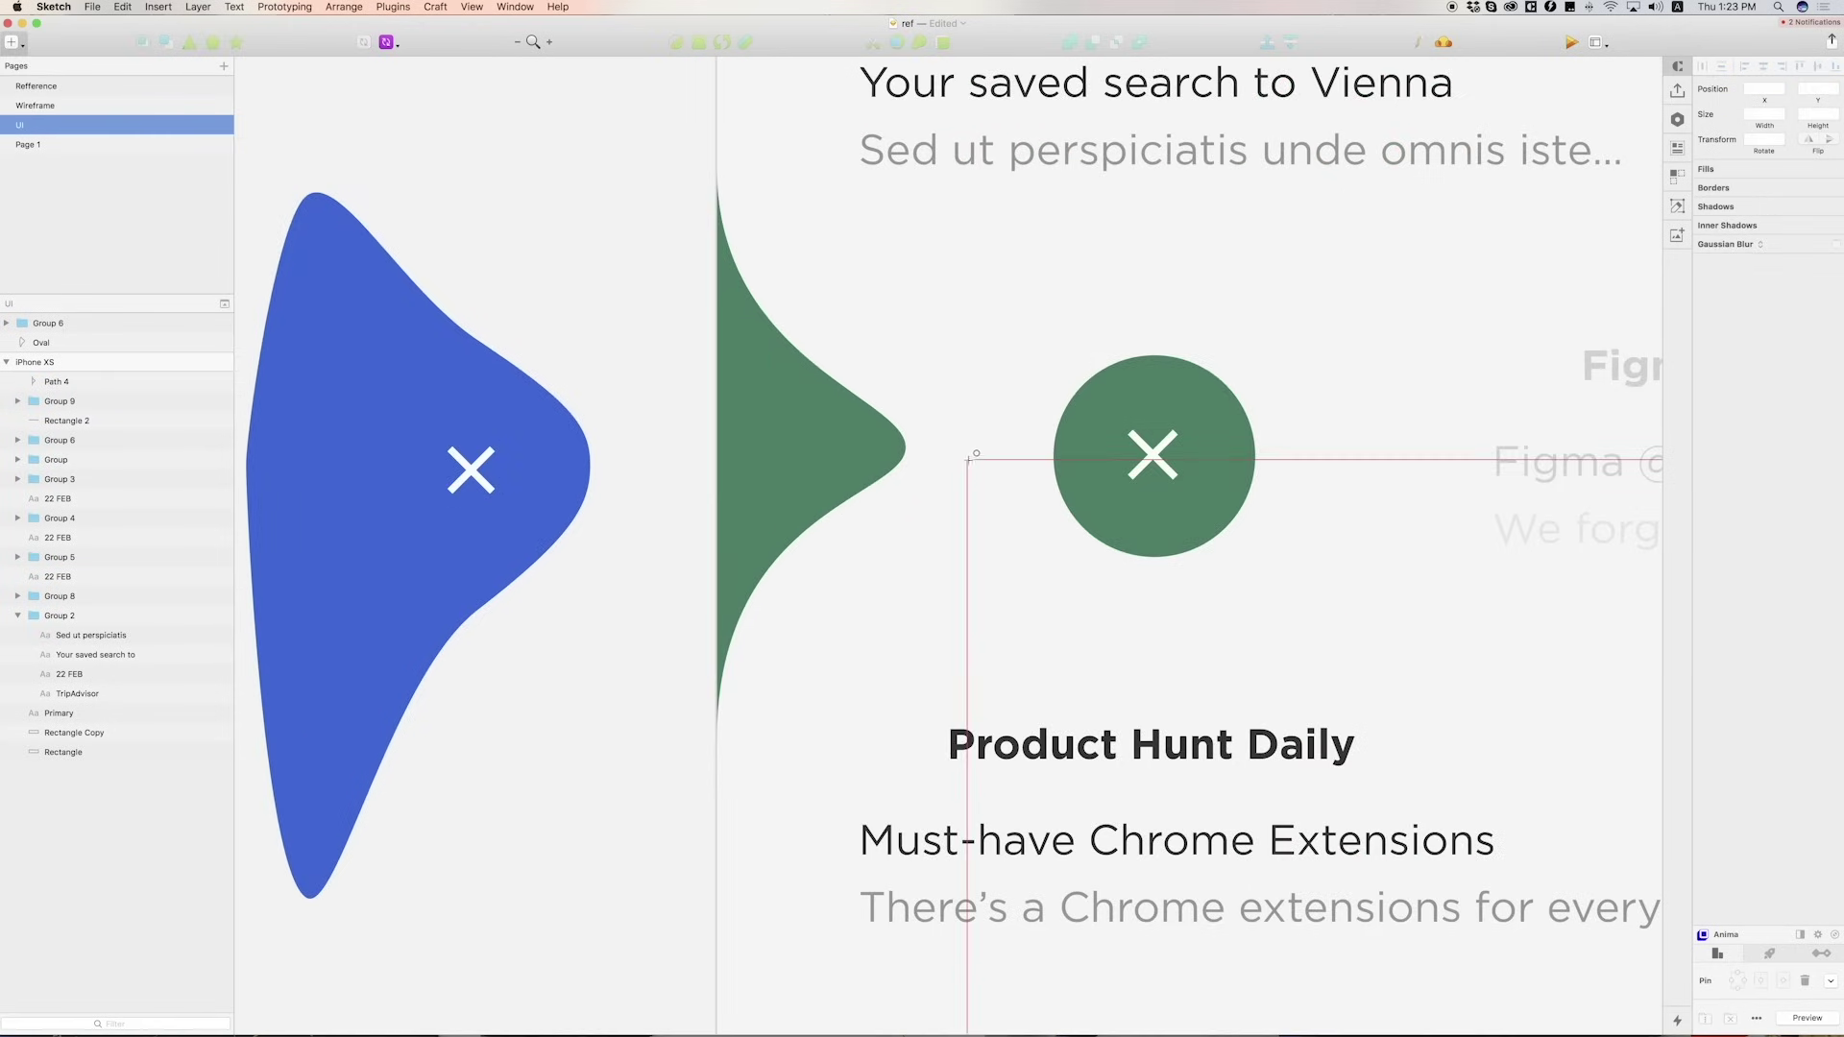
{"action": "left_click_drag", "start_coordinate": [962, 457], "coordinate": [974, 469]}
{"action": "key", "text": "alt+super+v"}
{"action": "left_click", "coordinate": [739, 416]}
{"action": "scroll", "coordinate": [737, 414], "scroll_direction": "down", "scroll_amount": 5}
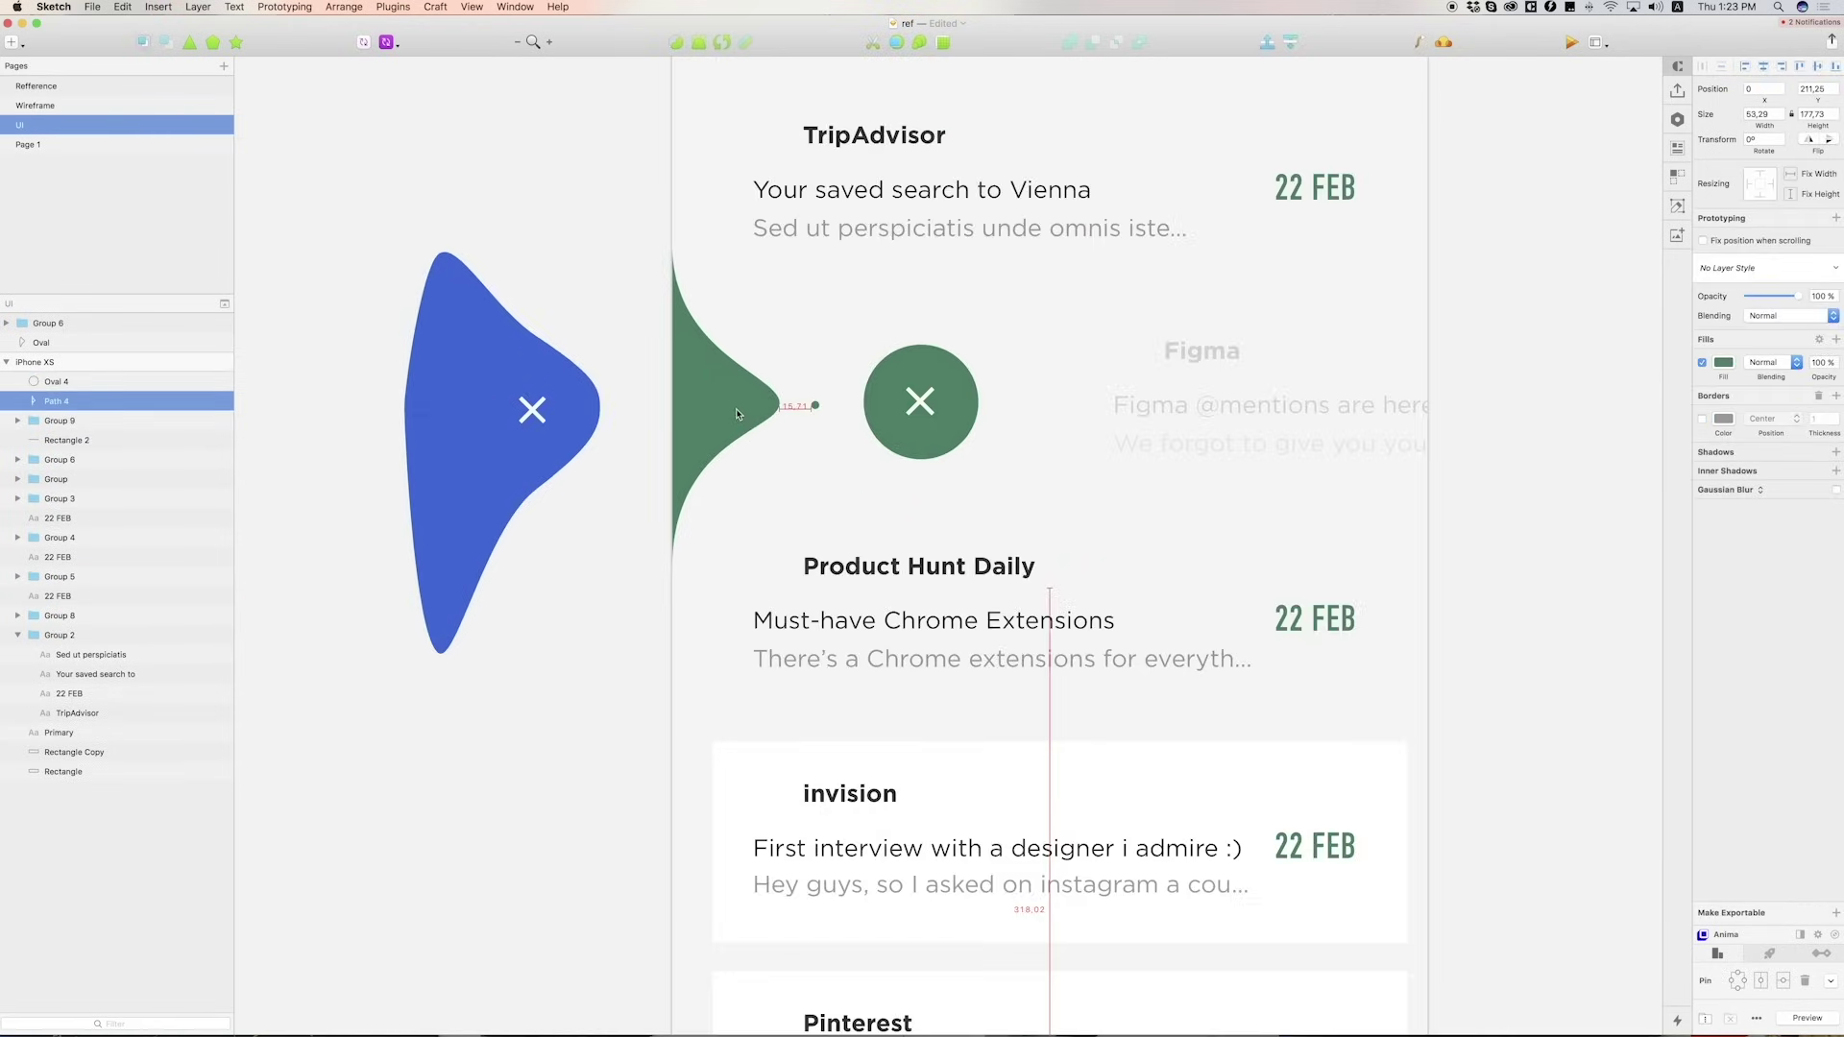
Remove the leftover blue swipe shape and its X icon beside the artboard
{"action": "left_click", "coordinate": [630, 350]}
{"action": "scroll", "coordinate": [630, 350], "scroll_direction": "down", "scroll_amount": 3}
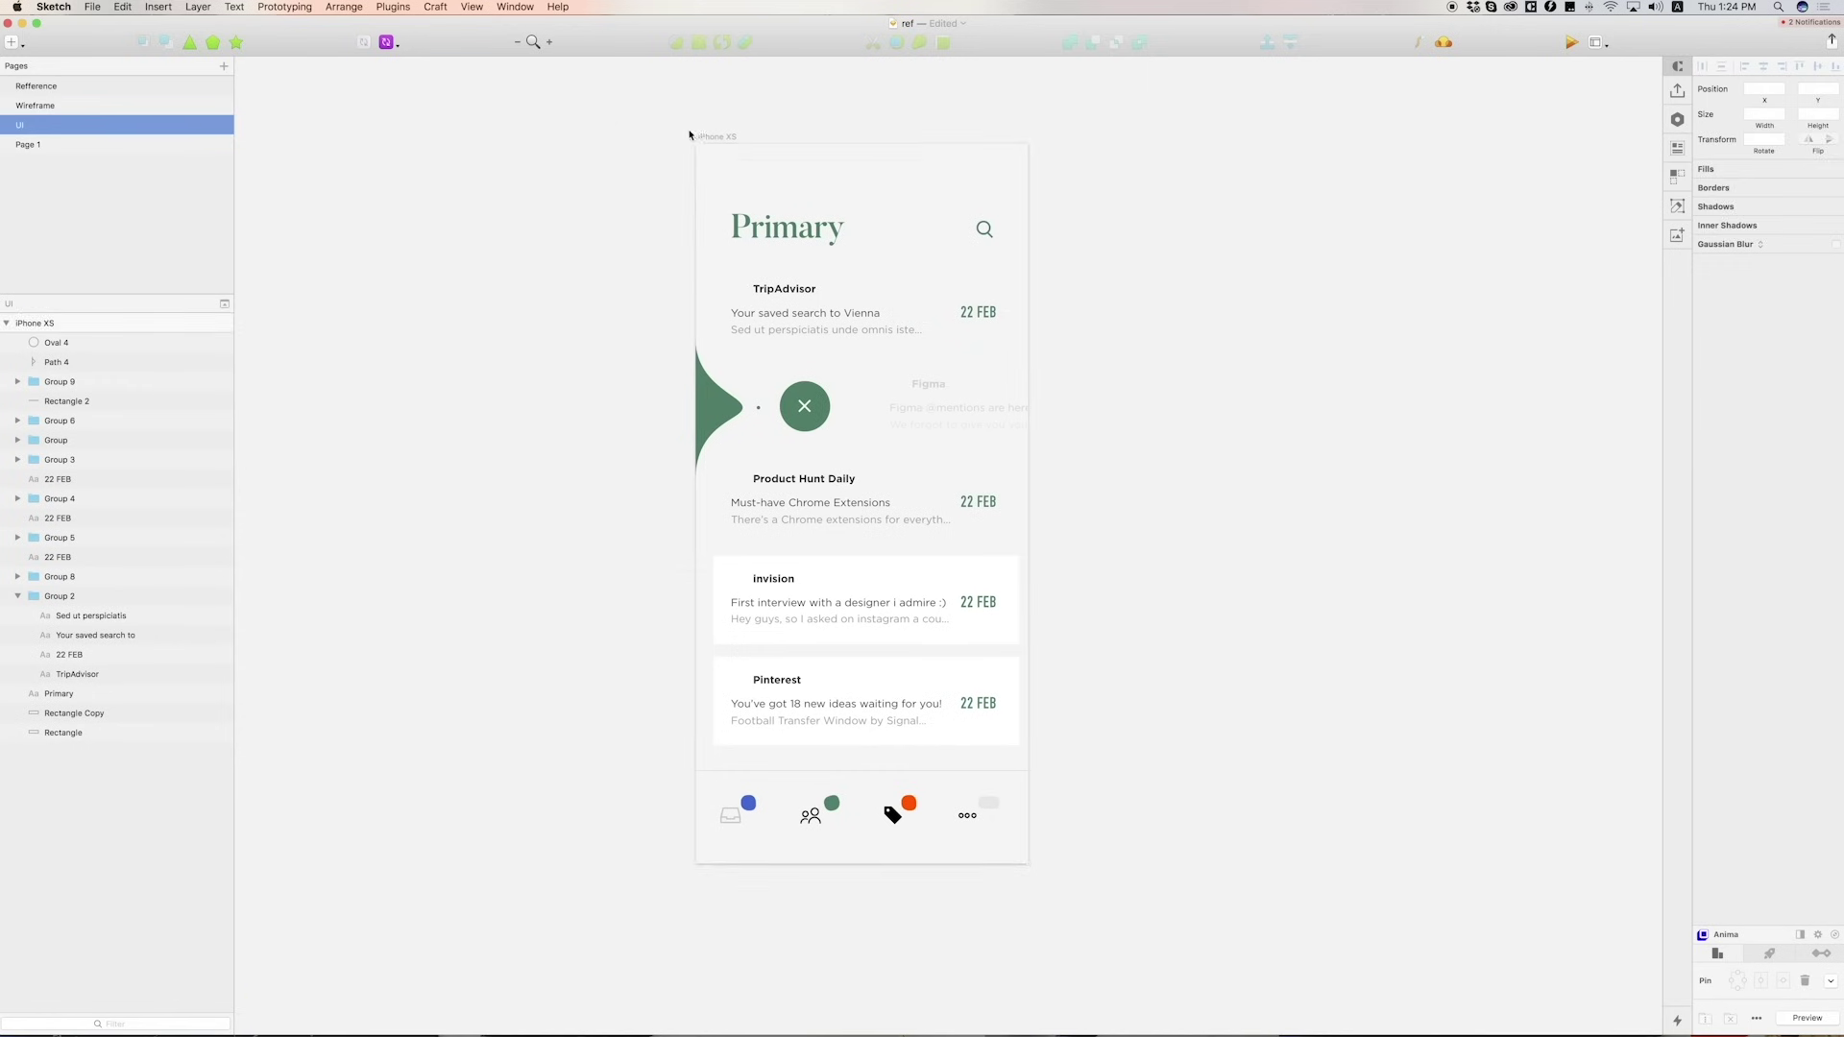
{"action": "left_click", "coordinate": [690, 135]}
{"action": "key", "text": "super+a"}
{"action": "left_click", "coordinate": [555, 314]}
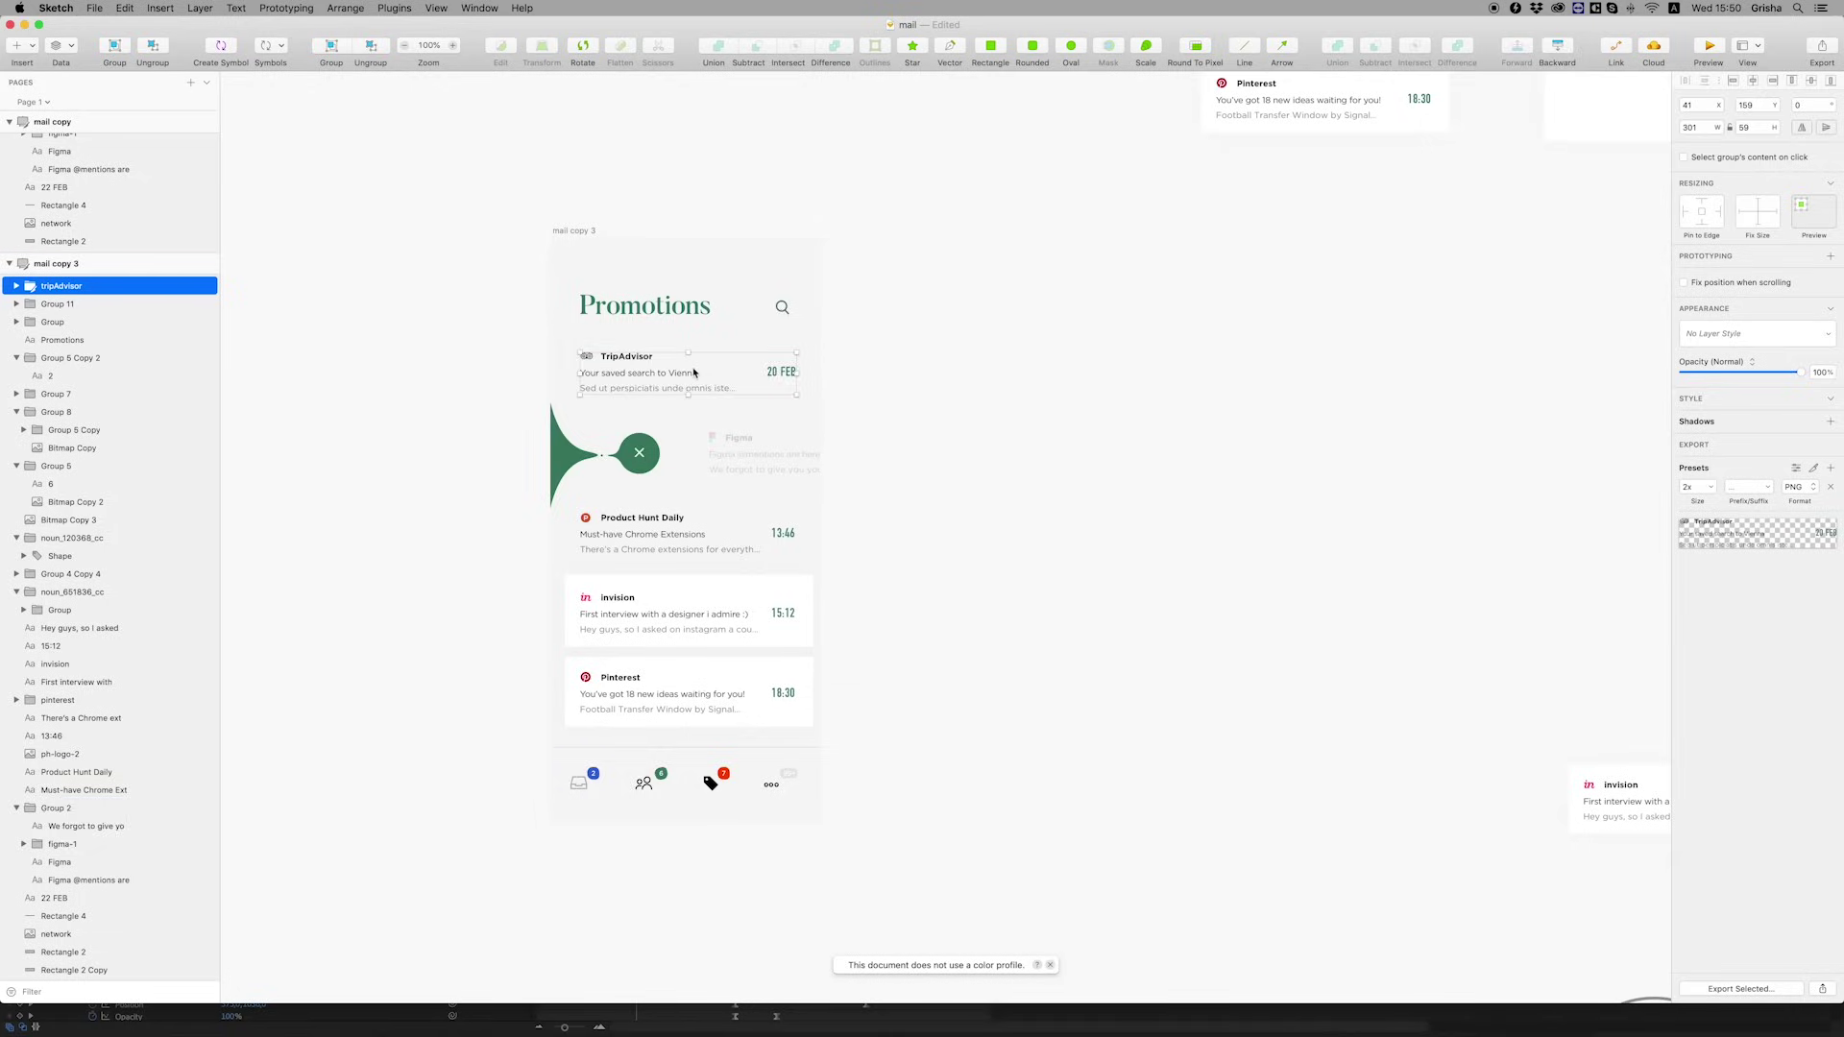
Duplicate the TripAdvisor row on the mail copy 3 artboard upward over the Promotions title and nudge the copy 4 px down
{"action": "left_click_drag", "start_coordinate": [687, 375], "coordinate": [687, 274]}
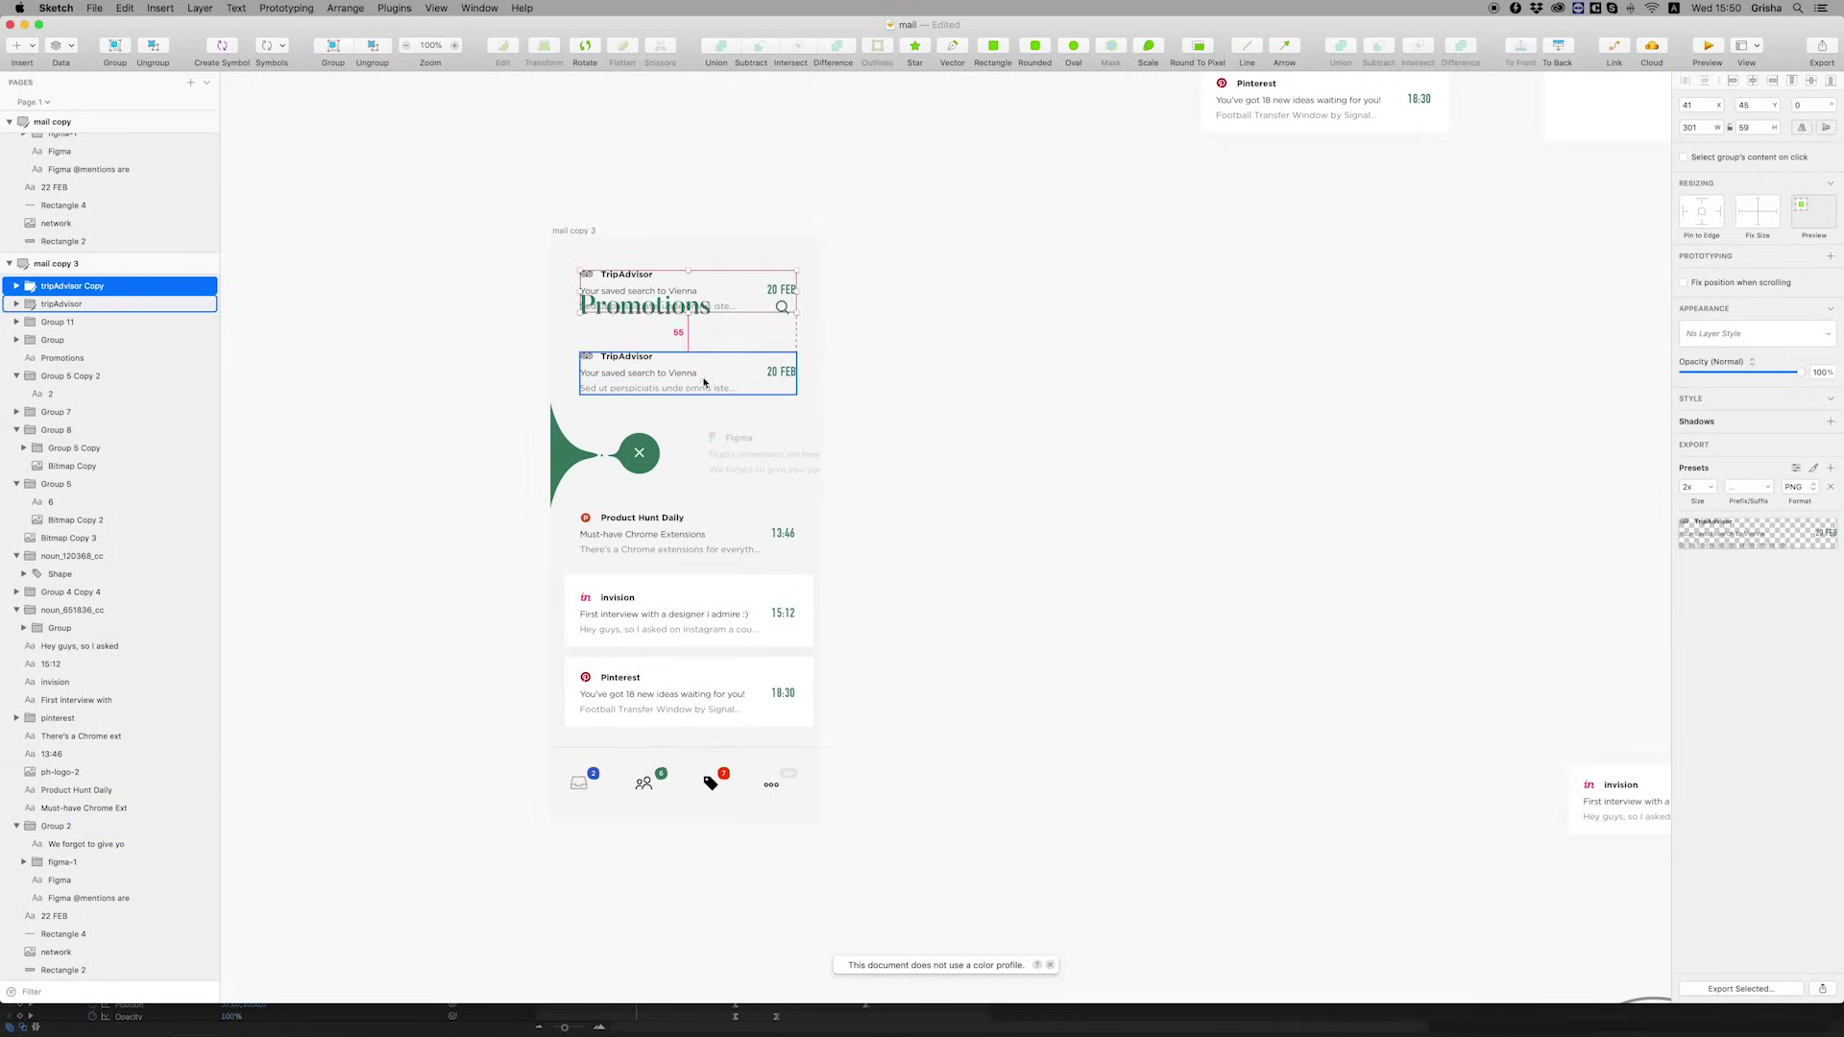
{"action": "key", "text": "Down"}
{"action": "key", "text": "Down"}
{"action": "key", "text": "Down"}
{"action": "key", "text": "Down"}
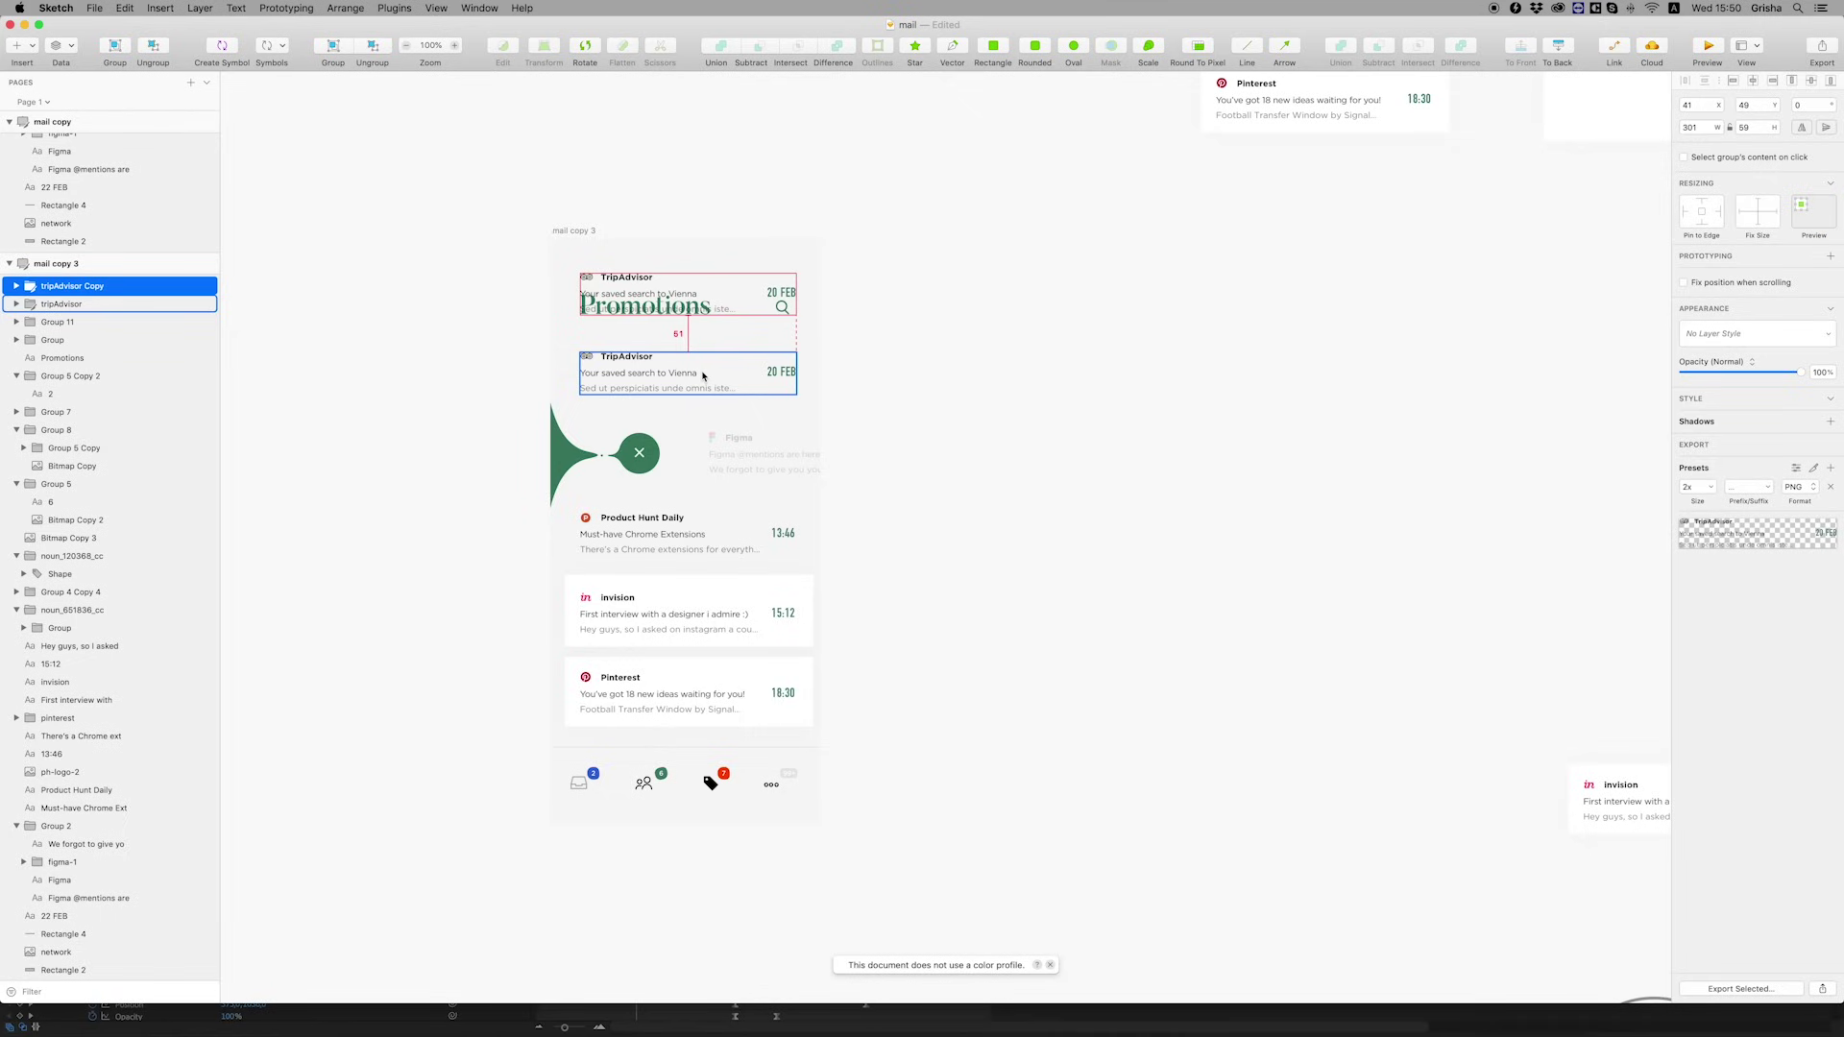
{"action": "left_click", "coordinate": [654, 319]}
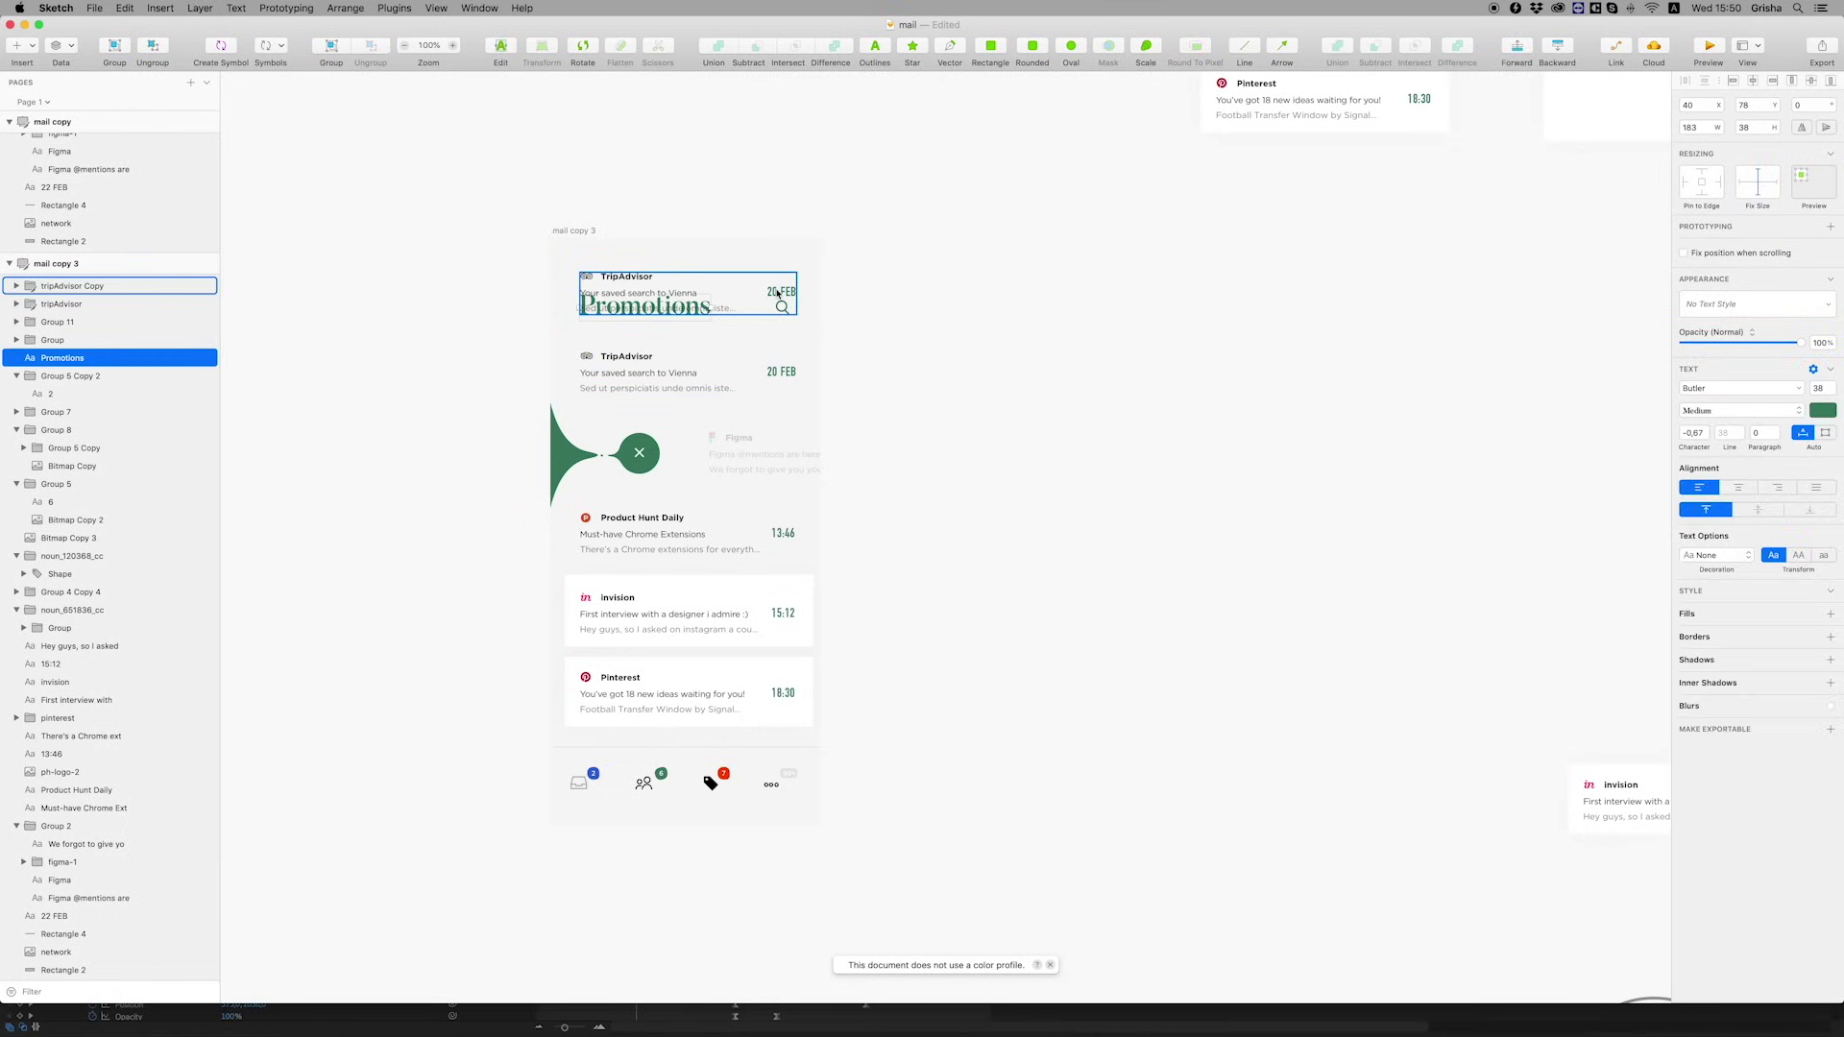
{"action": "left_click", "coordinate": [778, 293]}
{"action": "key", "text": "Delete"}
{"action": "left_click", "coordinate": [664, 310]}
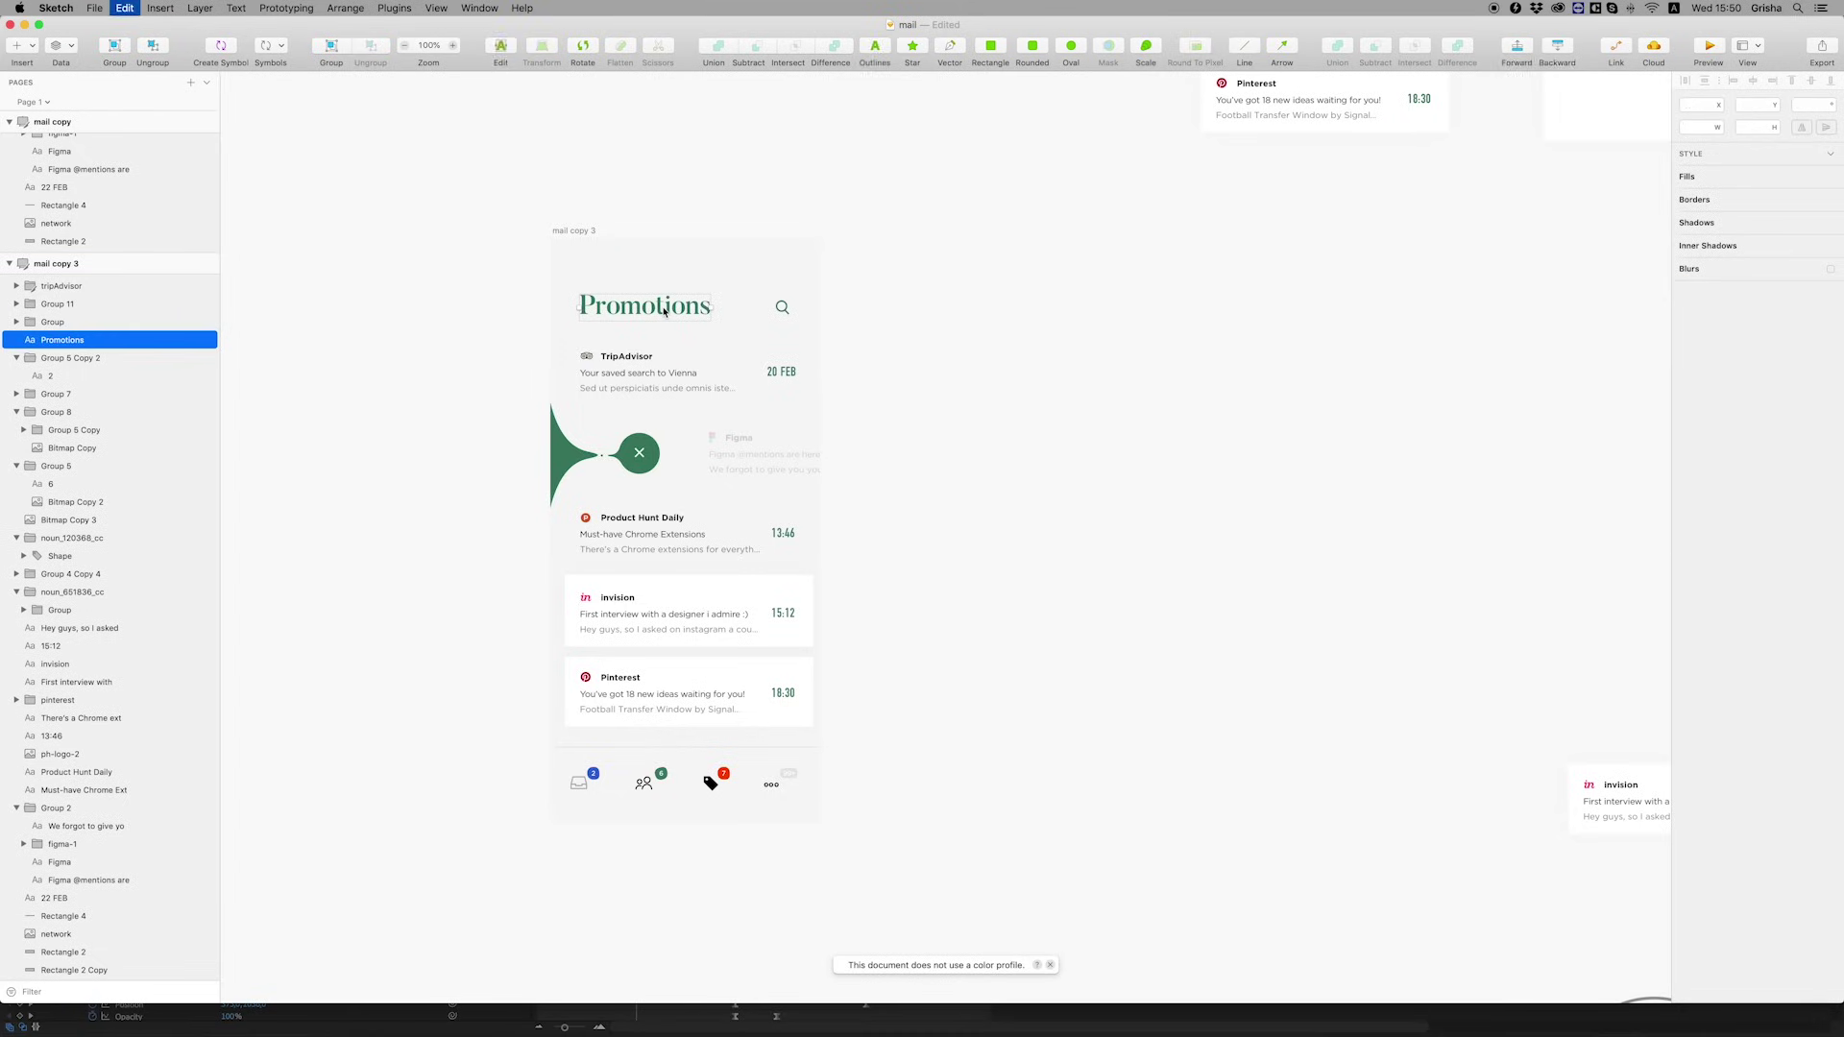
{"action": "key", "text": "super+z"}
Group the Promotions title with the search icon
{"action": "left_click", "coordinate": [654, 321]}
{"action": "left_click", "coordinate": [783, 309], "text": "shift"}
{"action": "key", "text": "super+g"}
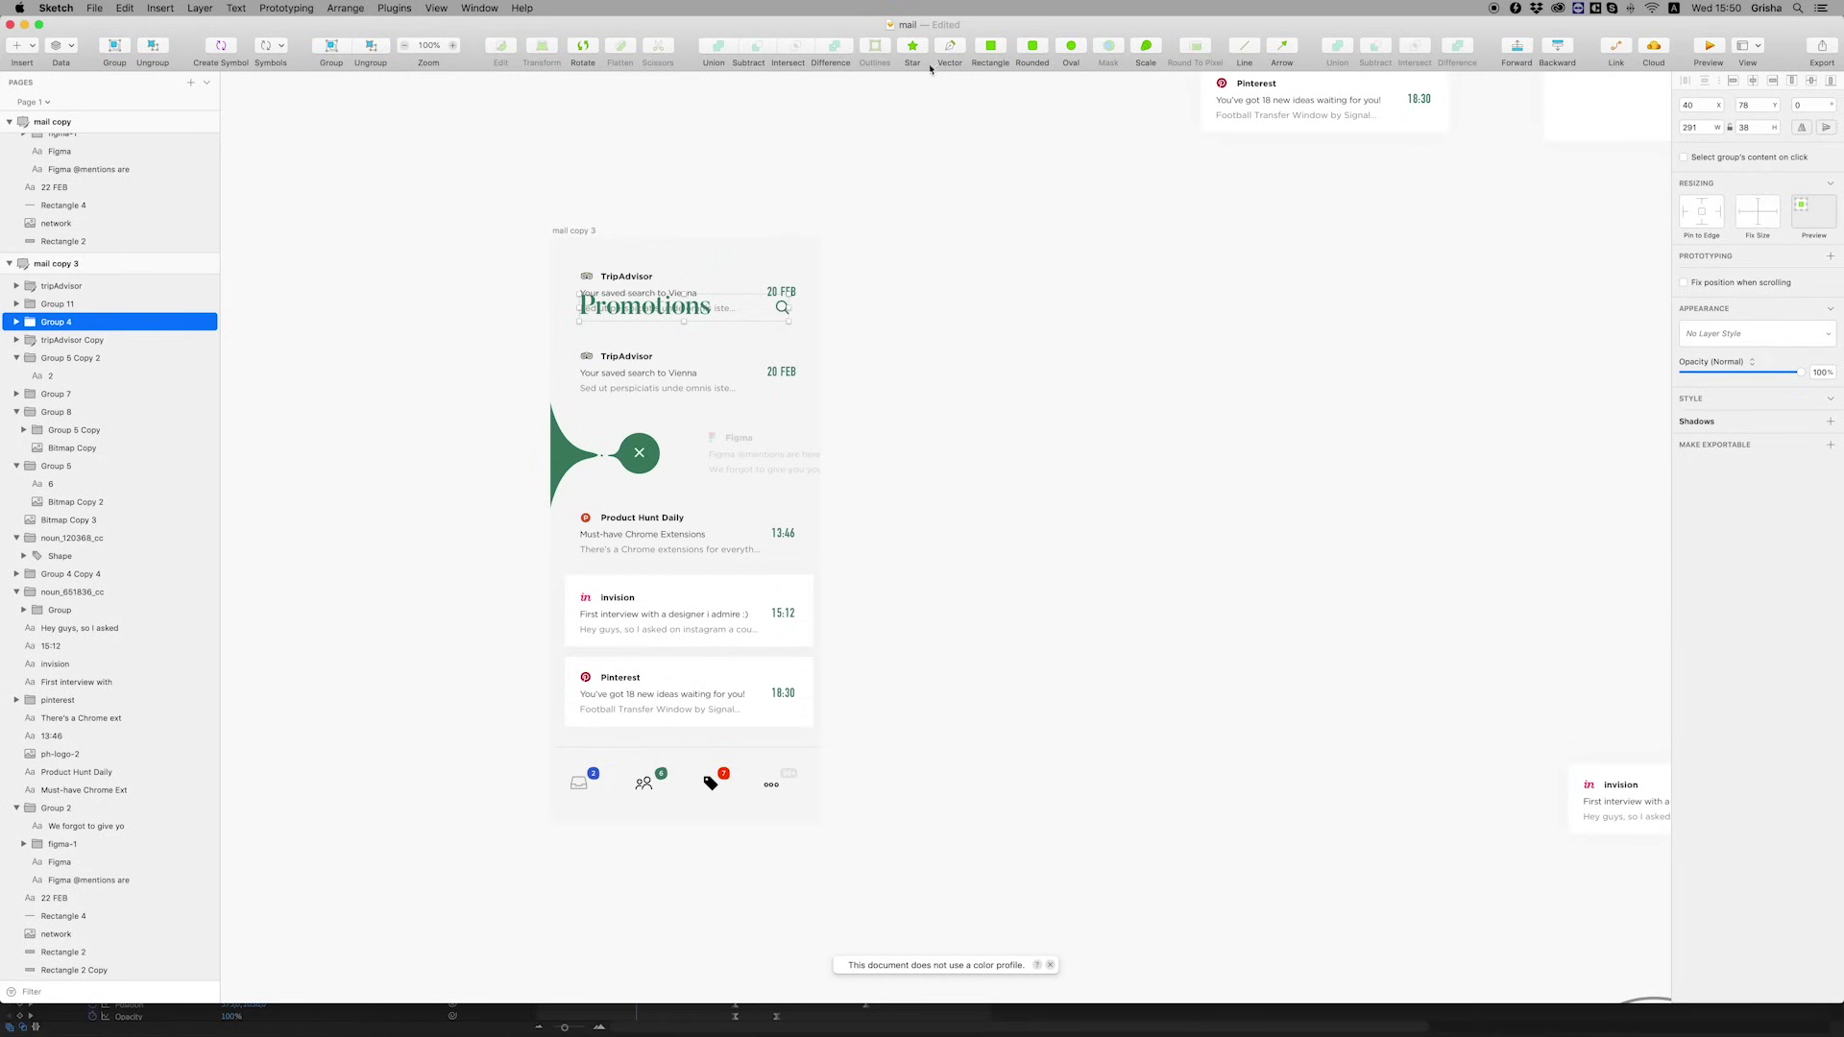
Draw a 378 by 148 px rectangle behind the Promotions header group and fill it with the artboard's background color
{"action": "left_click", "coordinate": [990, 50]}
{"action": "left_click_drag", "start_coordinate": [550, 238], "coordinate": [822, 344]}
{"action": "key", "text": "super+bracketleft"}
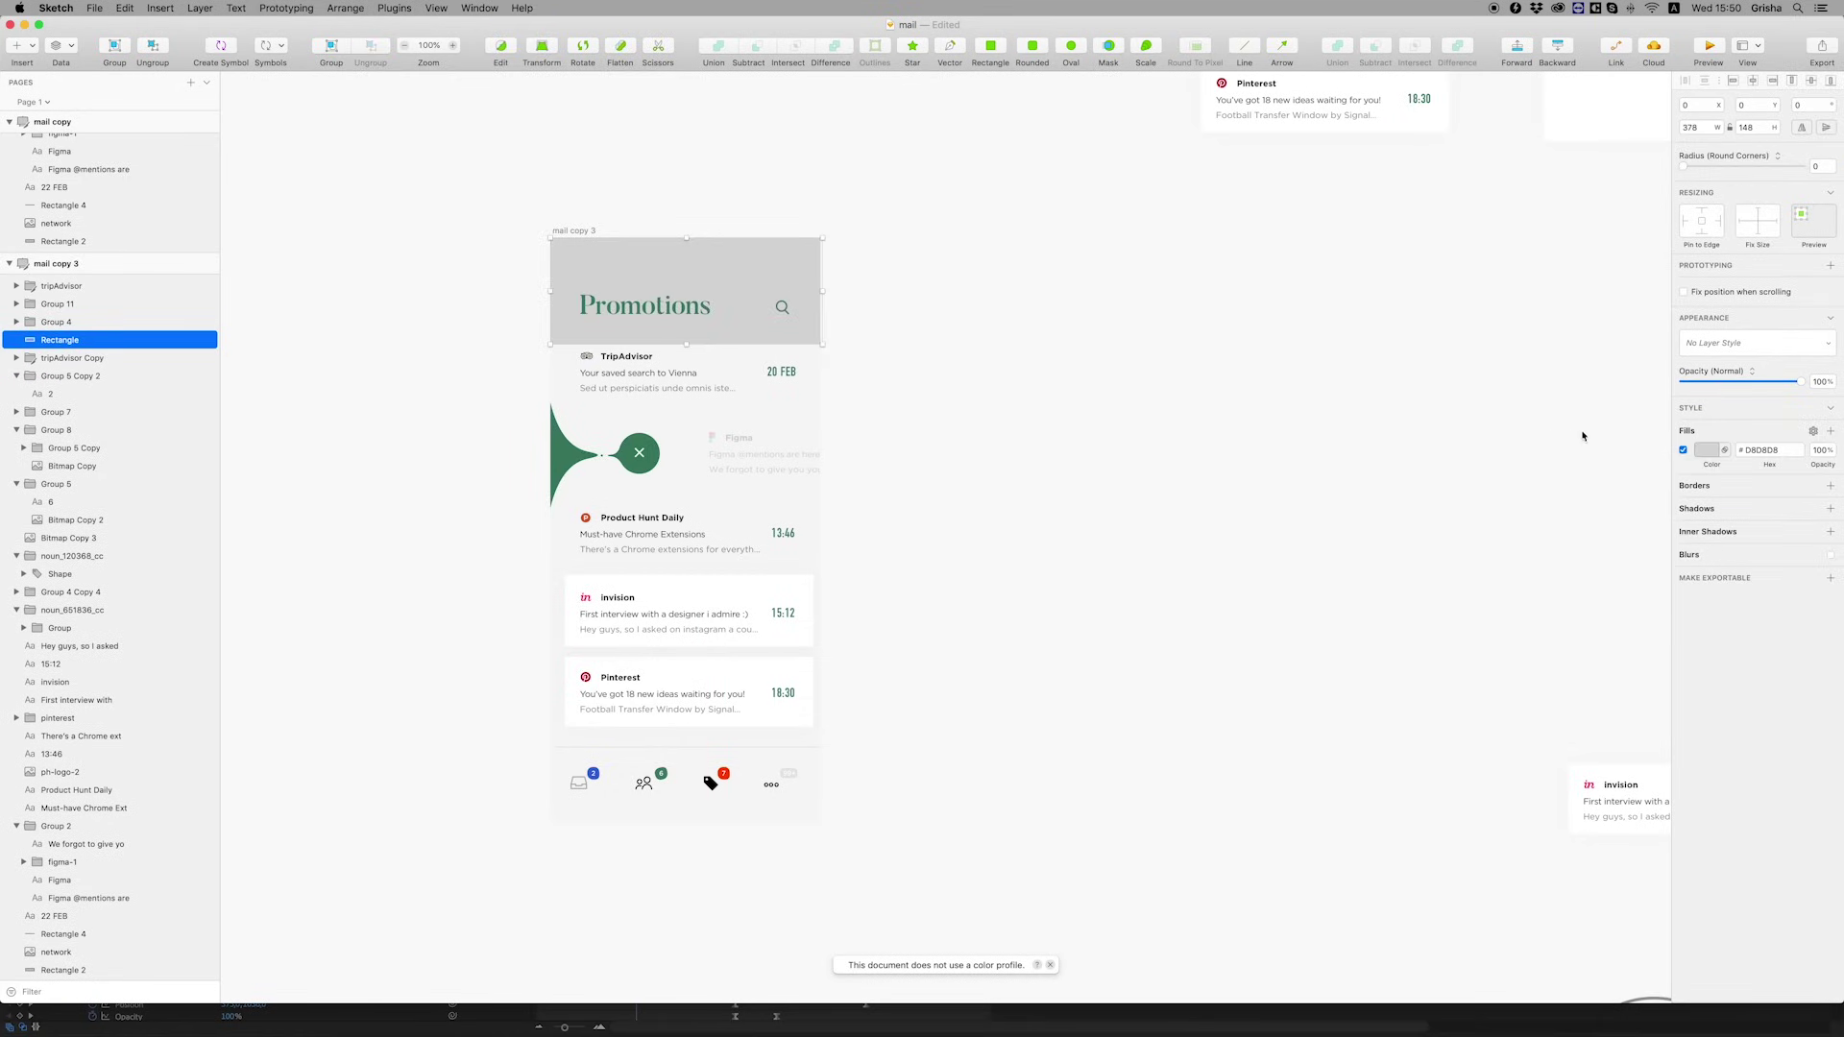
{"action": "left_click", "coordinate": [1702, 453]}
{"action": "key", "text": "ctrl+c"}
{"action": "left_click", "coordinate": [756, 362]}
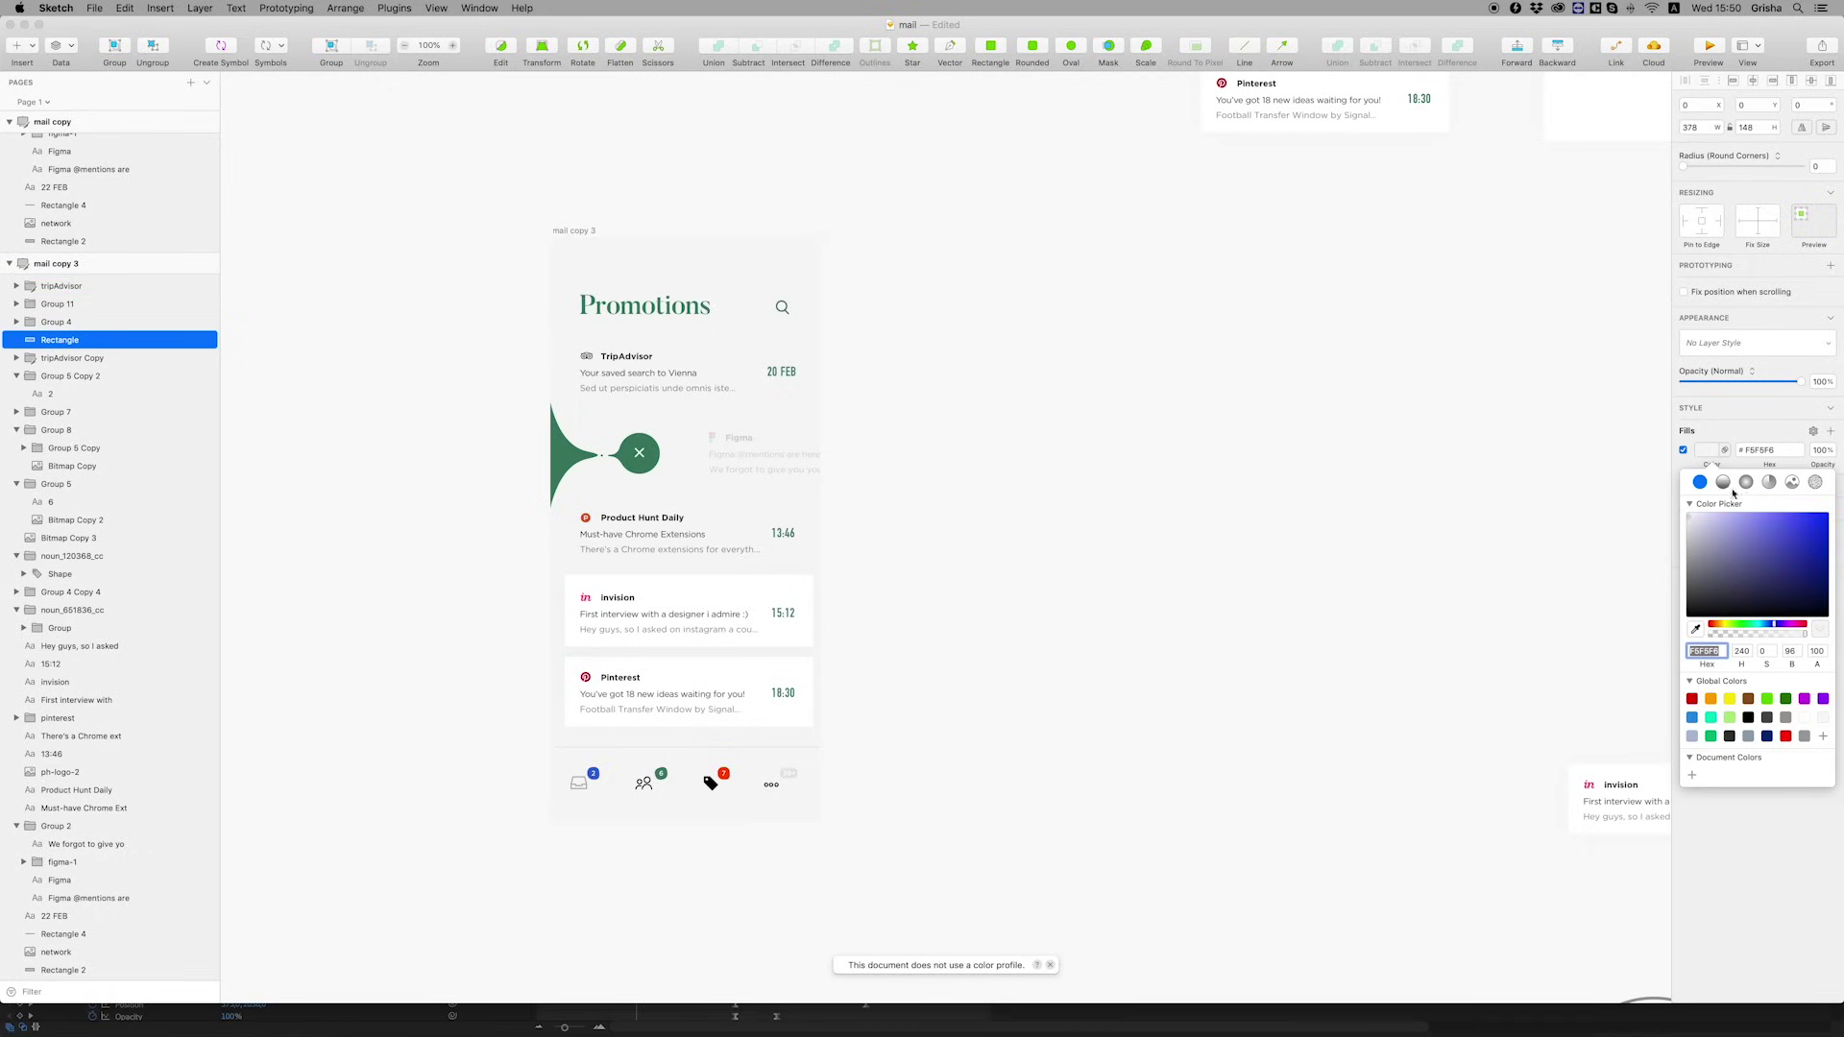
Change the header rectangle's fill to a linear gradient that starts fading at the title and turns transparent at its lower end
{"action": "left_click", "coordinate": [1724, 484]}
{"action": "left_click", "coordinate": [1824, 509]}
{"action": "left_click", "coordinate": [685, 344]}
{"action": "key", "text": "ctrl+c"}
{"action": "left_click", "coordinate": [715, 355]}
{"action": "left_click_drag", "start_coordinate": [1805, 657], "coordinate": [1674, 656]}
{"action": "left_click_drag", "start_coordinate": [687, 239], "coordinate": [687, 306]}
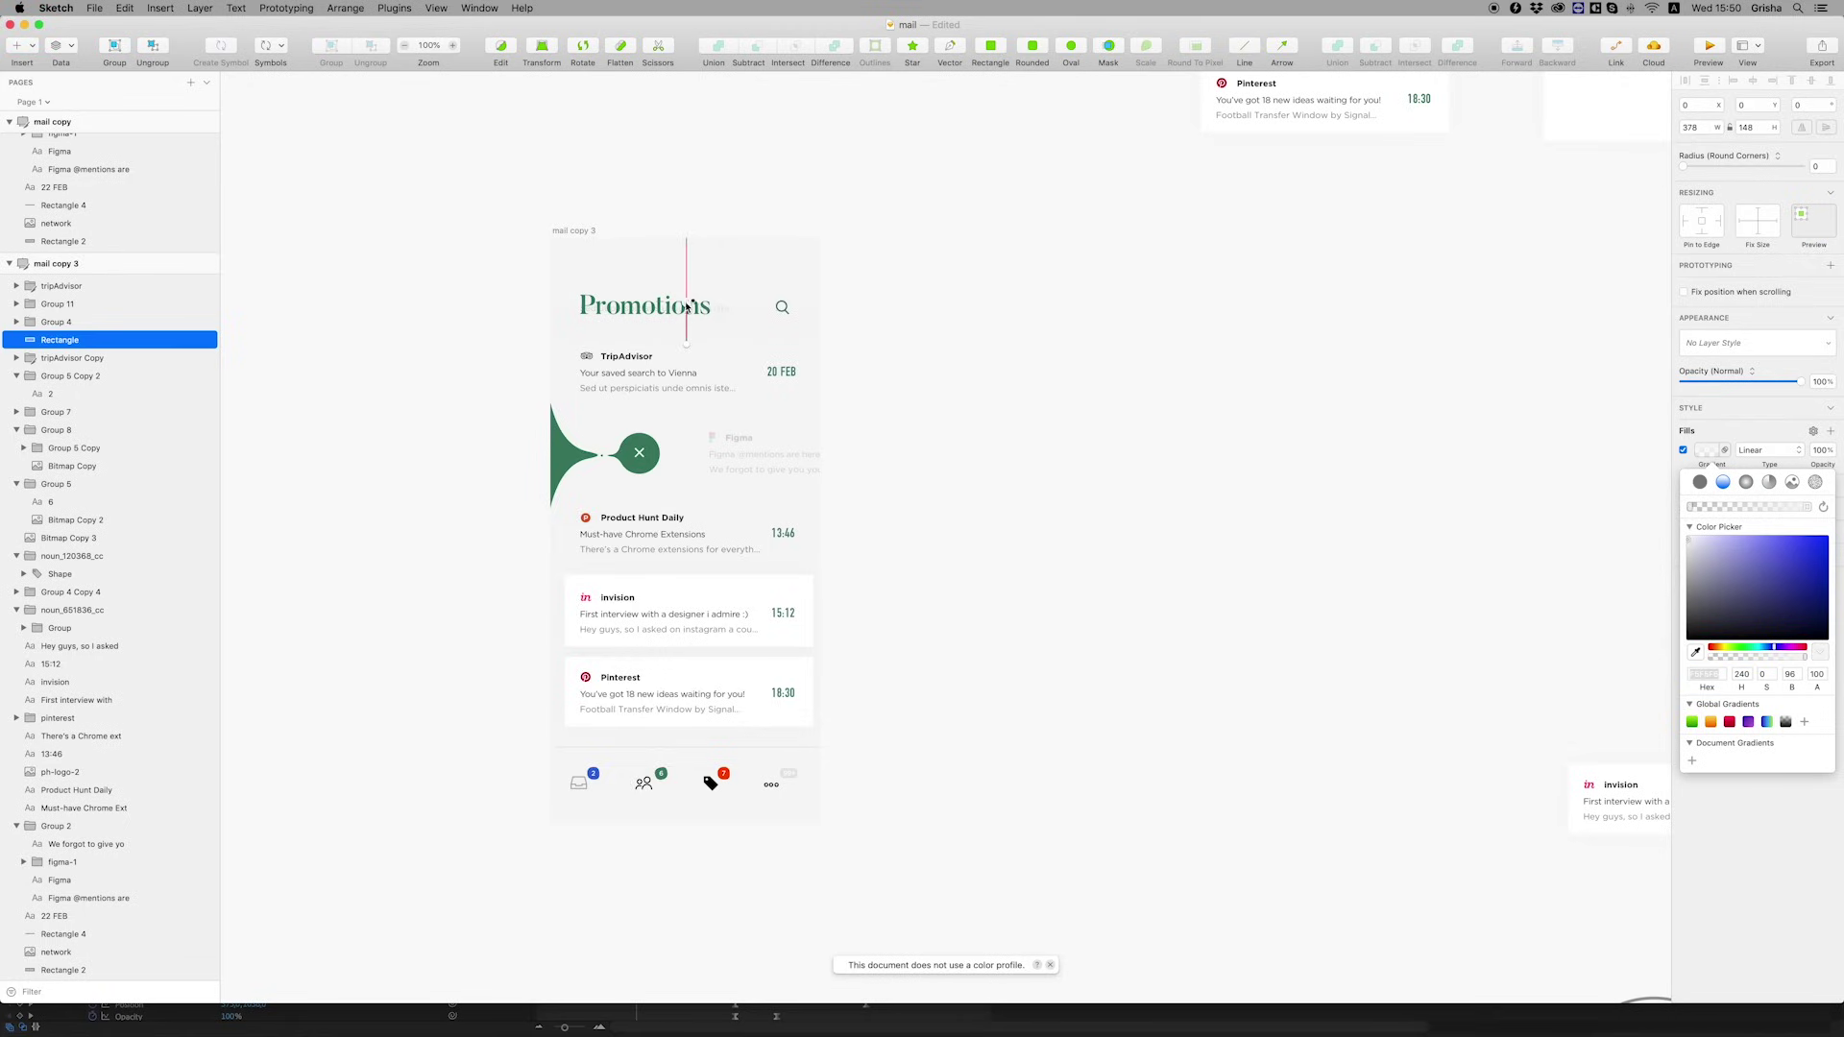
{"action": "key", "text": "Escape"}
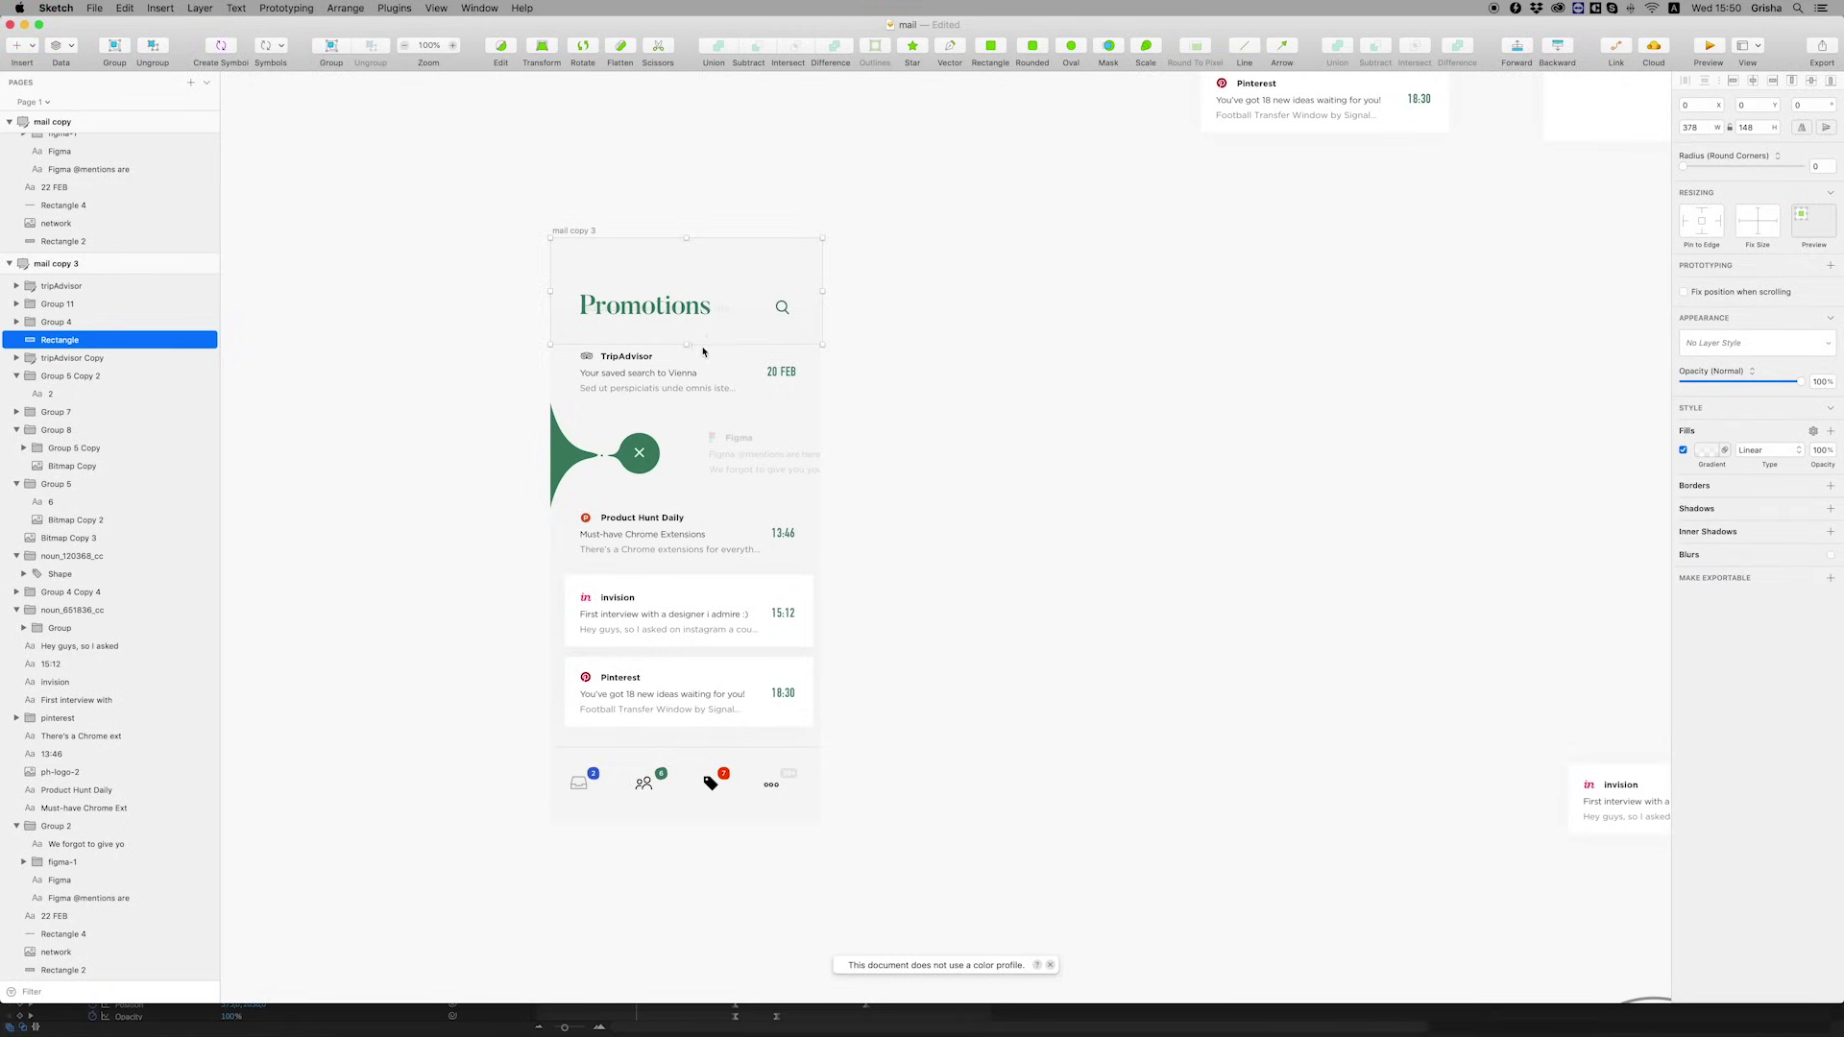
Extend the header rectangle to 184 px high and move its gradient's upper stop down to just below the title
{"action": "left_click", "coordinate": [47, 359]}
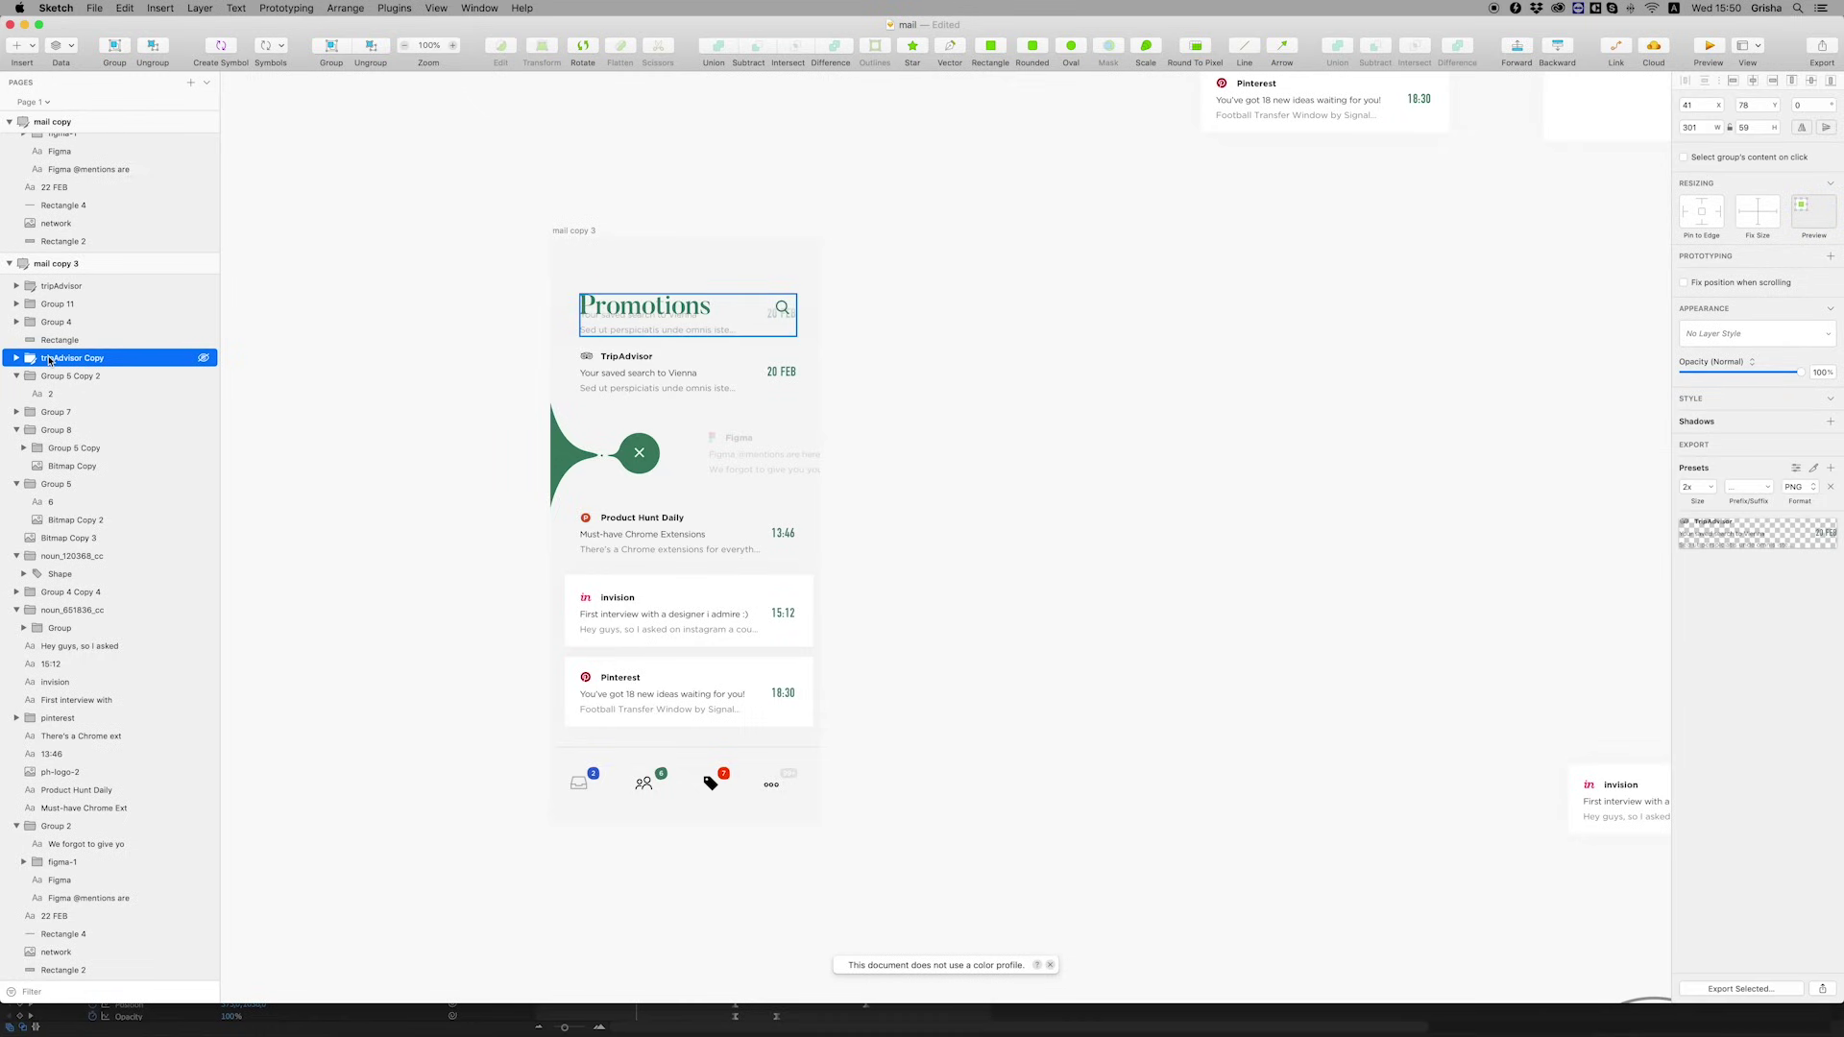
{"action": "left_click", "coordinate": [679, 277]}
{"action": "left_click_drag", "start_coordinate": [685, 369], "coordinate": [686, 370]}
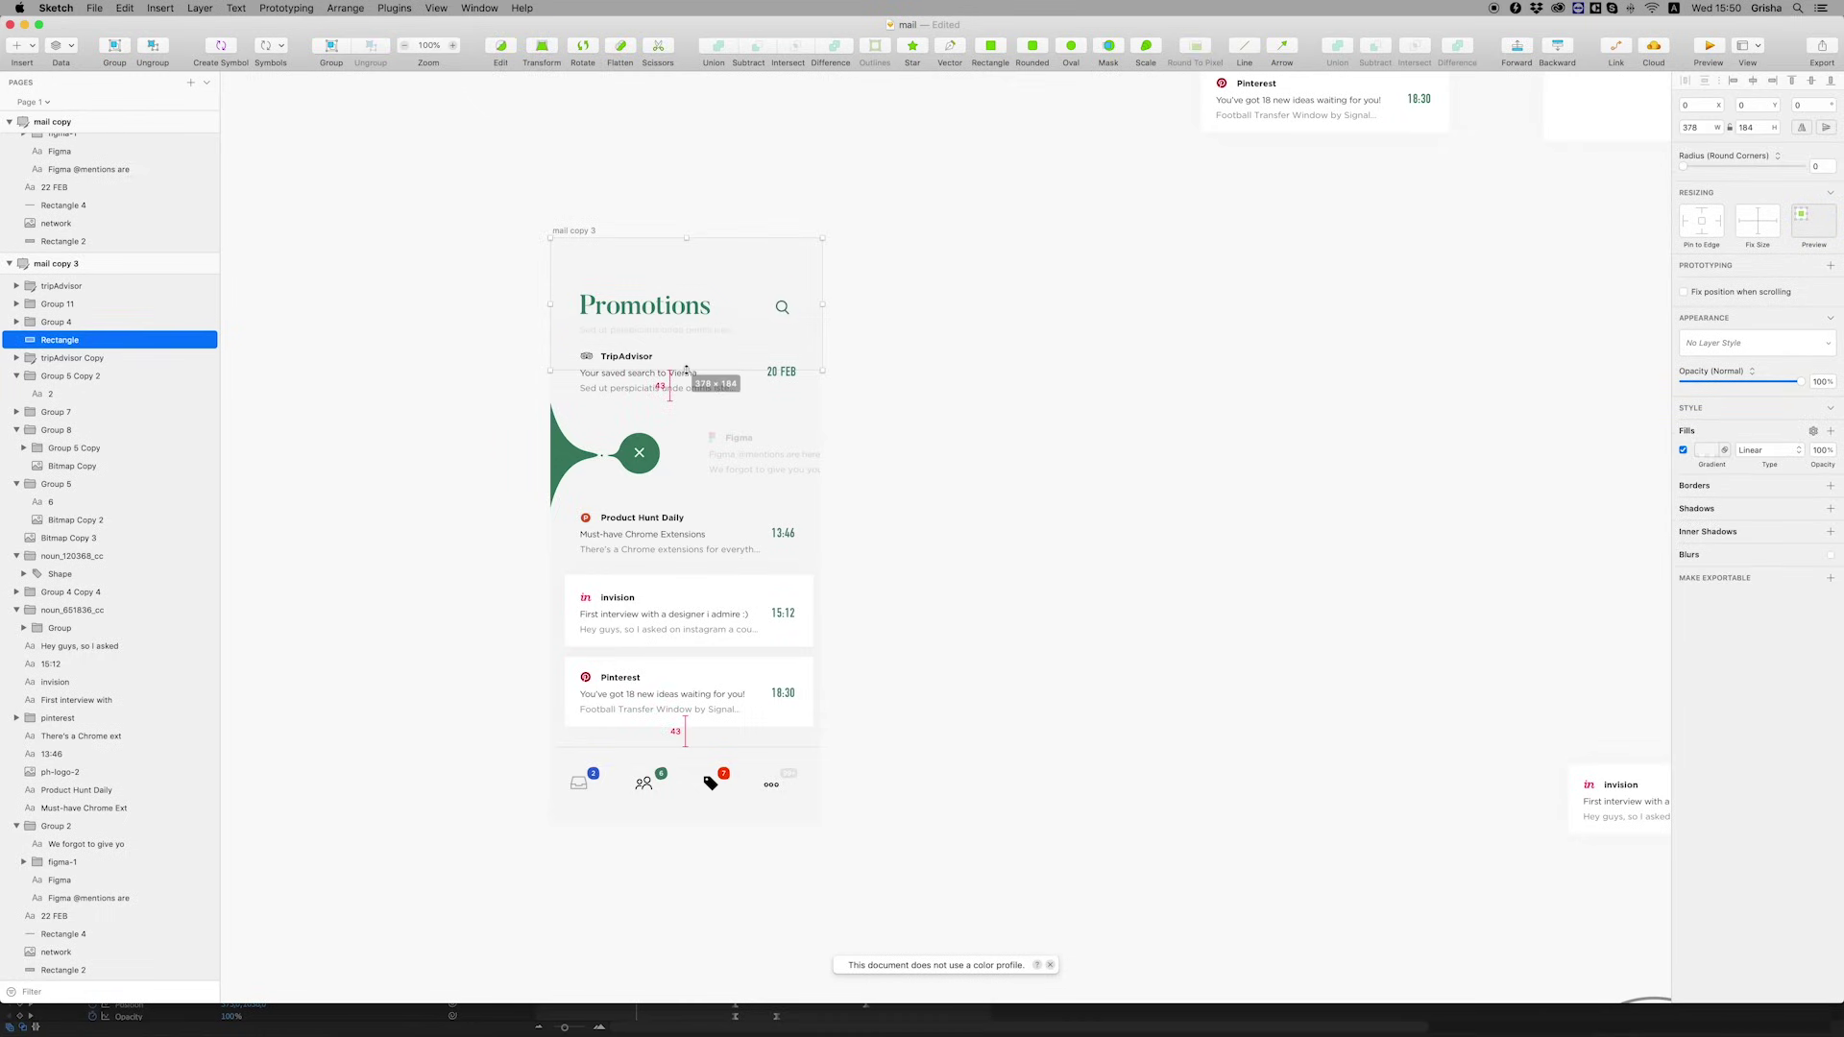
{"action": "left_click", "coordinate": [1708, 450]}
{"action": "left_click", "coordinate": [686, 332]}
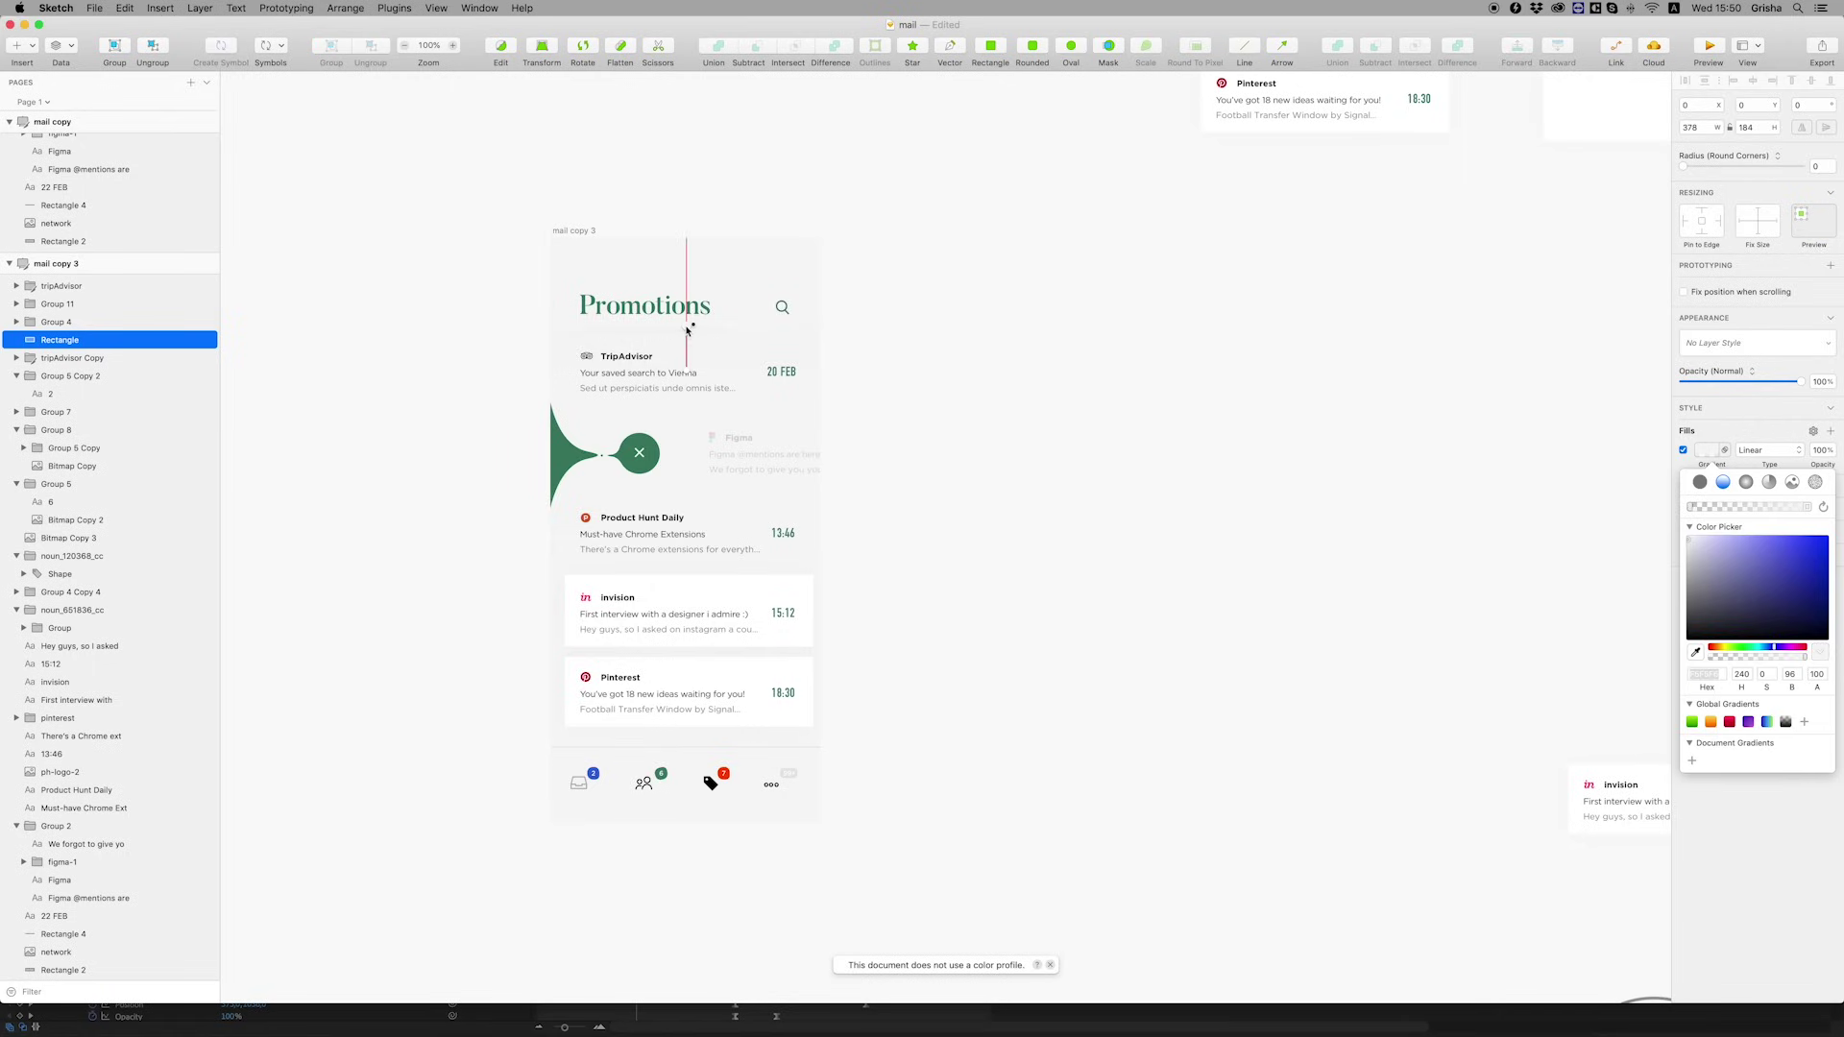
Move the TripAdvisor copy up and down behind the header in 10 px steps to check the gradient fade
{"action": "left_click", "coordinate": [100, 358]}
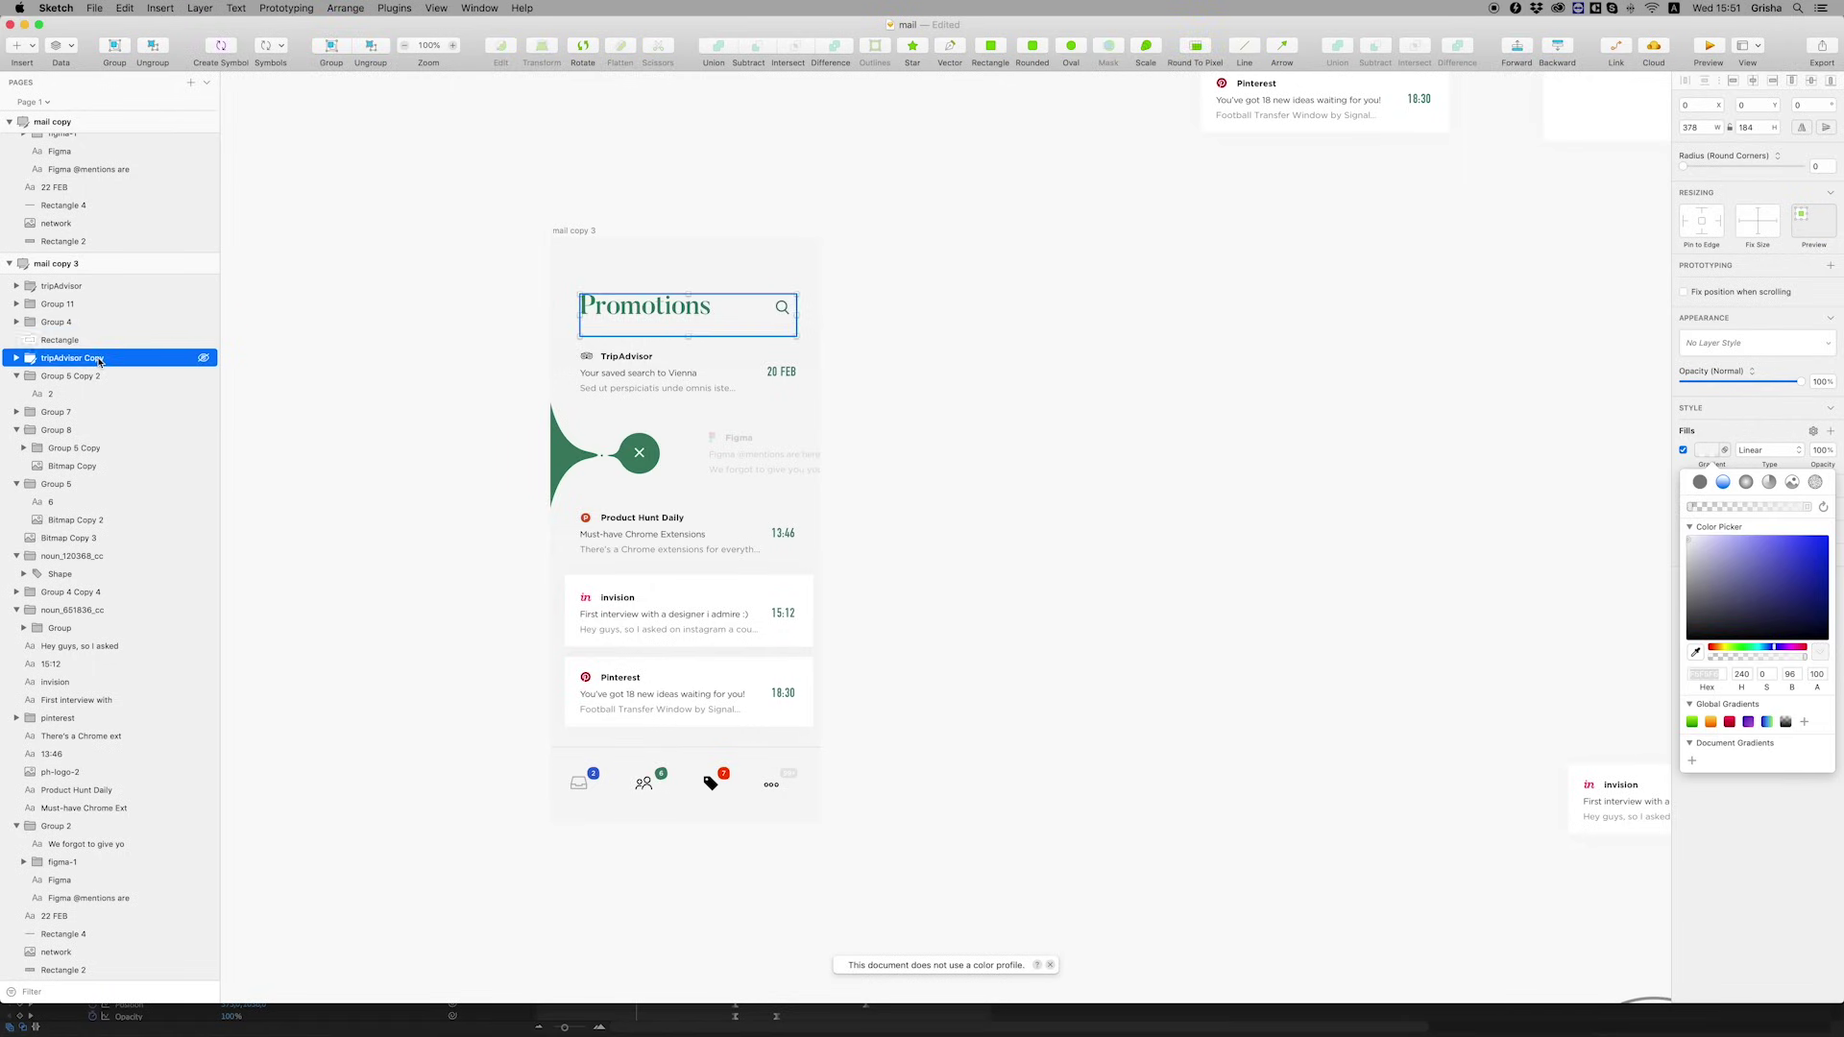
{"action": "key", "text": "shift+Up"}
{"action": "key", "text": "shift+Up"}
{"action": "key", "text": "shift+Up"}
{"action": "key", "text": "shift+Up"}
{"action": "key", "text": "shift+Up"}
{"action": "key", "text": "shift+Up"}
{"action": "key", "text": "shift+Up"}
{"action": "left_click", "coordinate": [700, 374], "text": "shift"}
{"action": "key", "text": "shift+Down"}
{"action": "key", "text": "shift+Down"}
{"action": "key", "text": "shift+Down"}
{"action": "key", "text": "shift+Down"}
{"action": "key", "text": "shift+Down"}
{"action": "key", "text": "shift+Down"}
{"action": "key", "text": "shift+Down"}
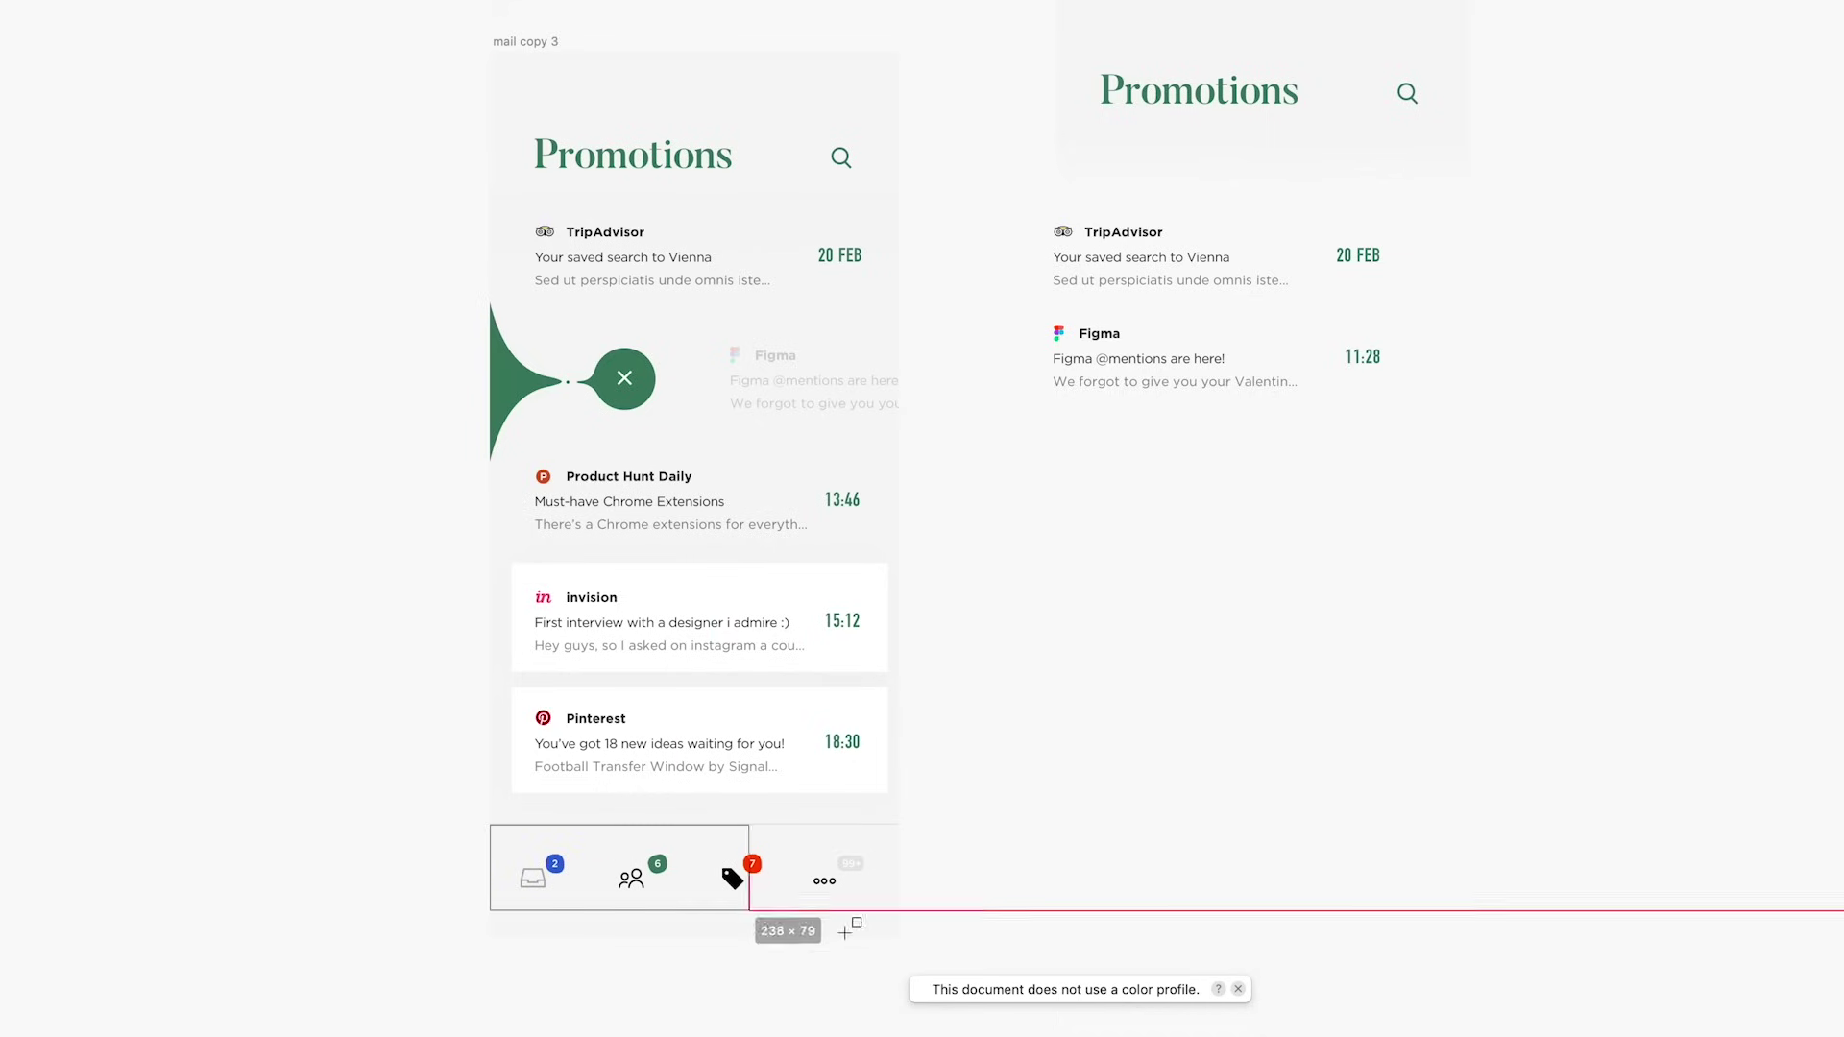
Draw a rectangle across the bottom icon bar, fill it with the artboard's background color and send it behind the icons
{"action": "left_click_drag", "start_coordinate": [845, 931], "coordinate": [898, 932]}
{"action": "key", "text": "ctrl+c"}
{"action": "left_click", "coordinate": [885, 470]}
{"action": "key", "text": "alt+super+Down"}
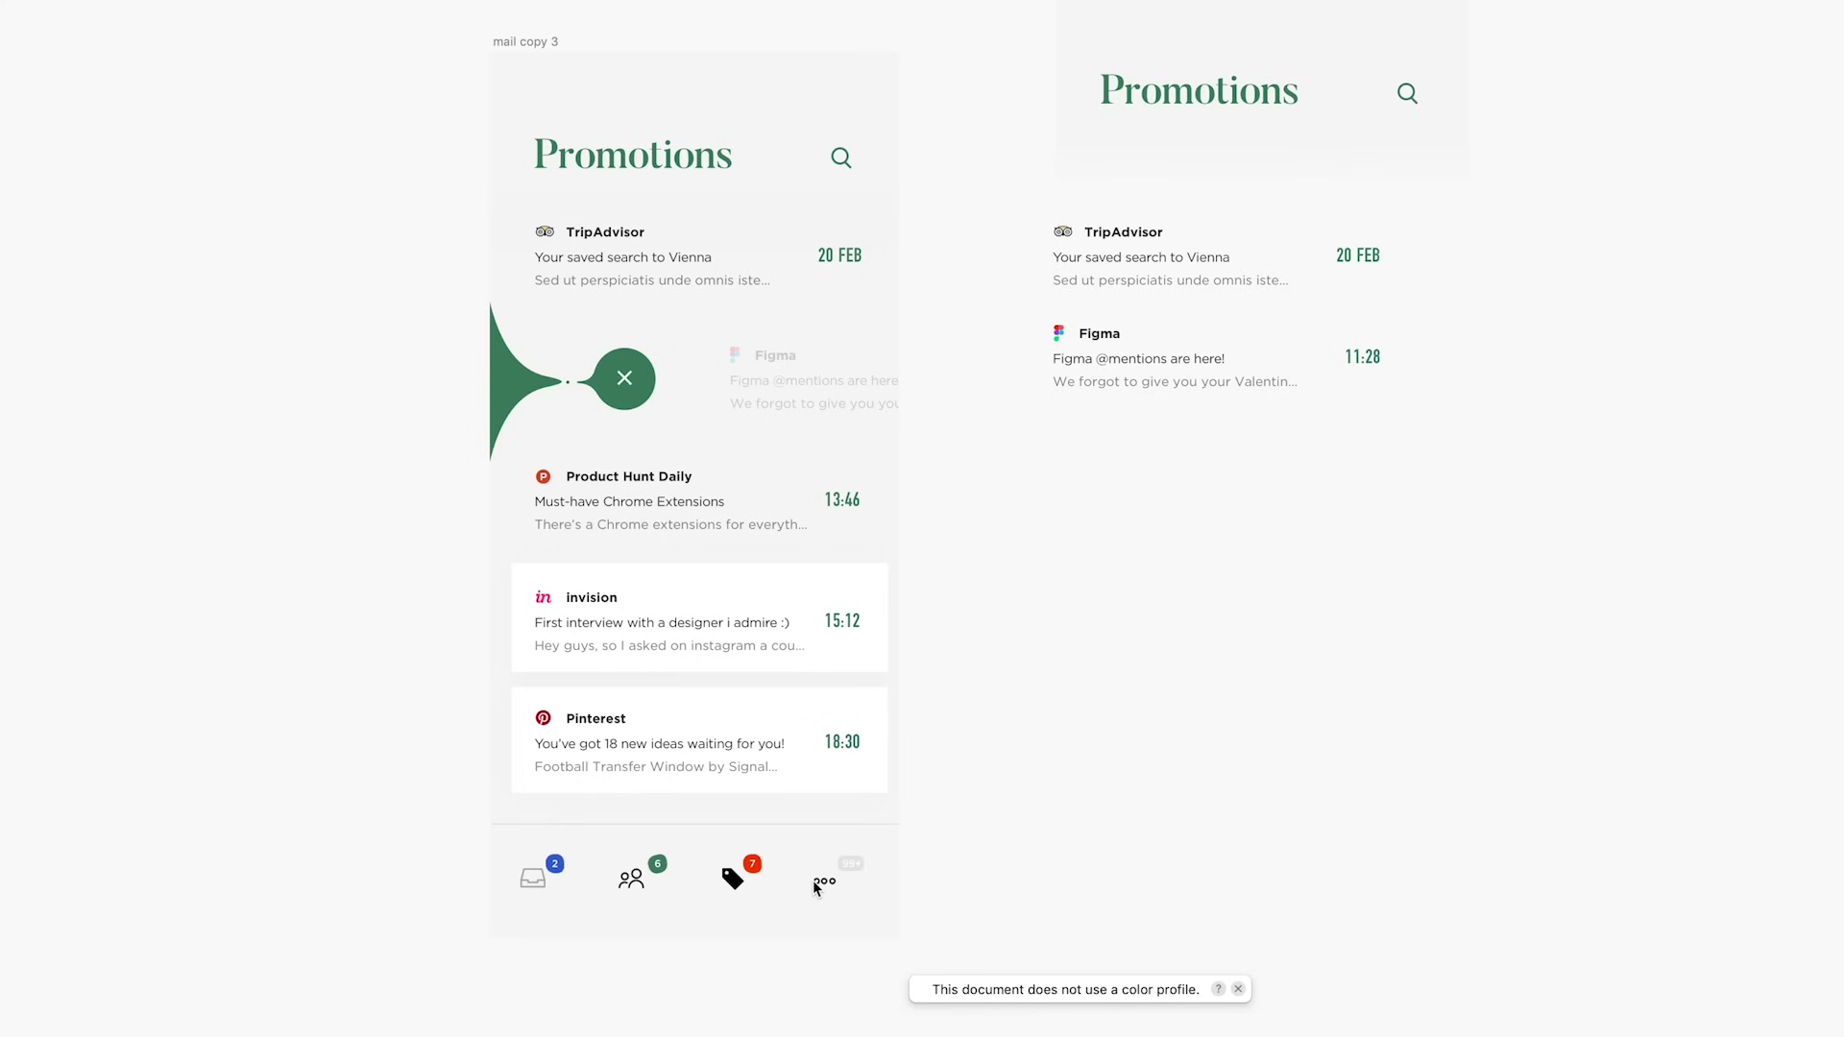
Group the bottom bar icons, badges and background rectangle and name the group menu
{"action": "left_click_drag", "start_coordinate": [972, 814], "coordinate": [485, 937]}
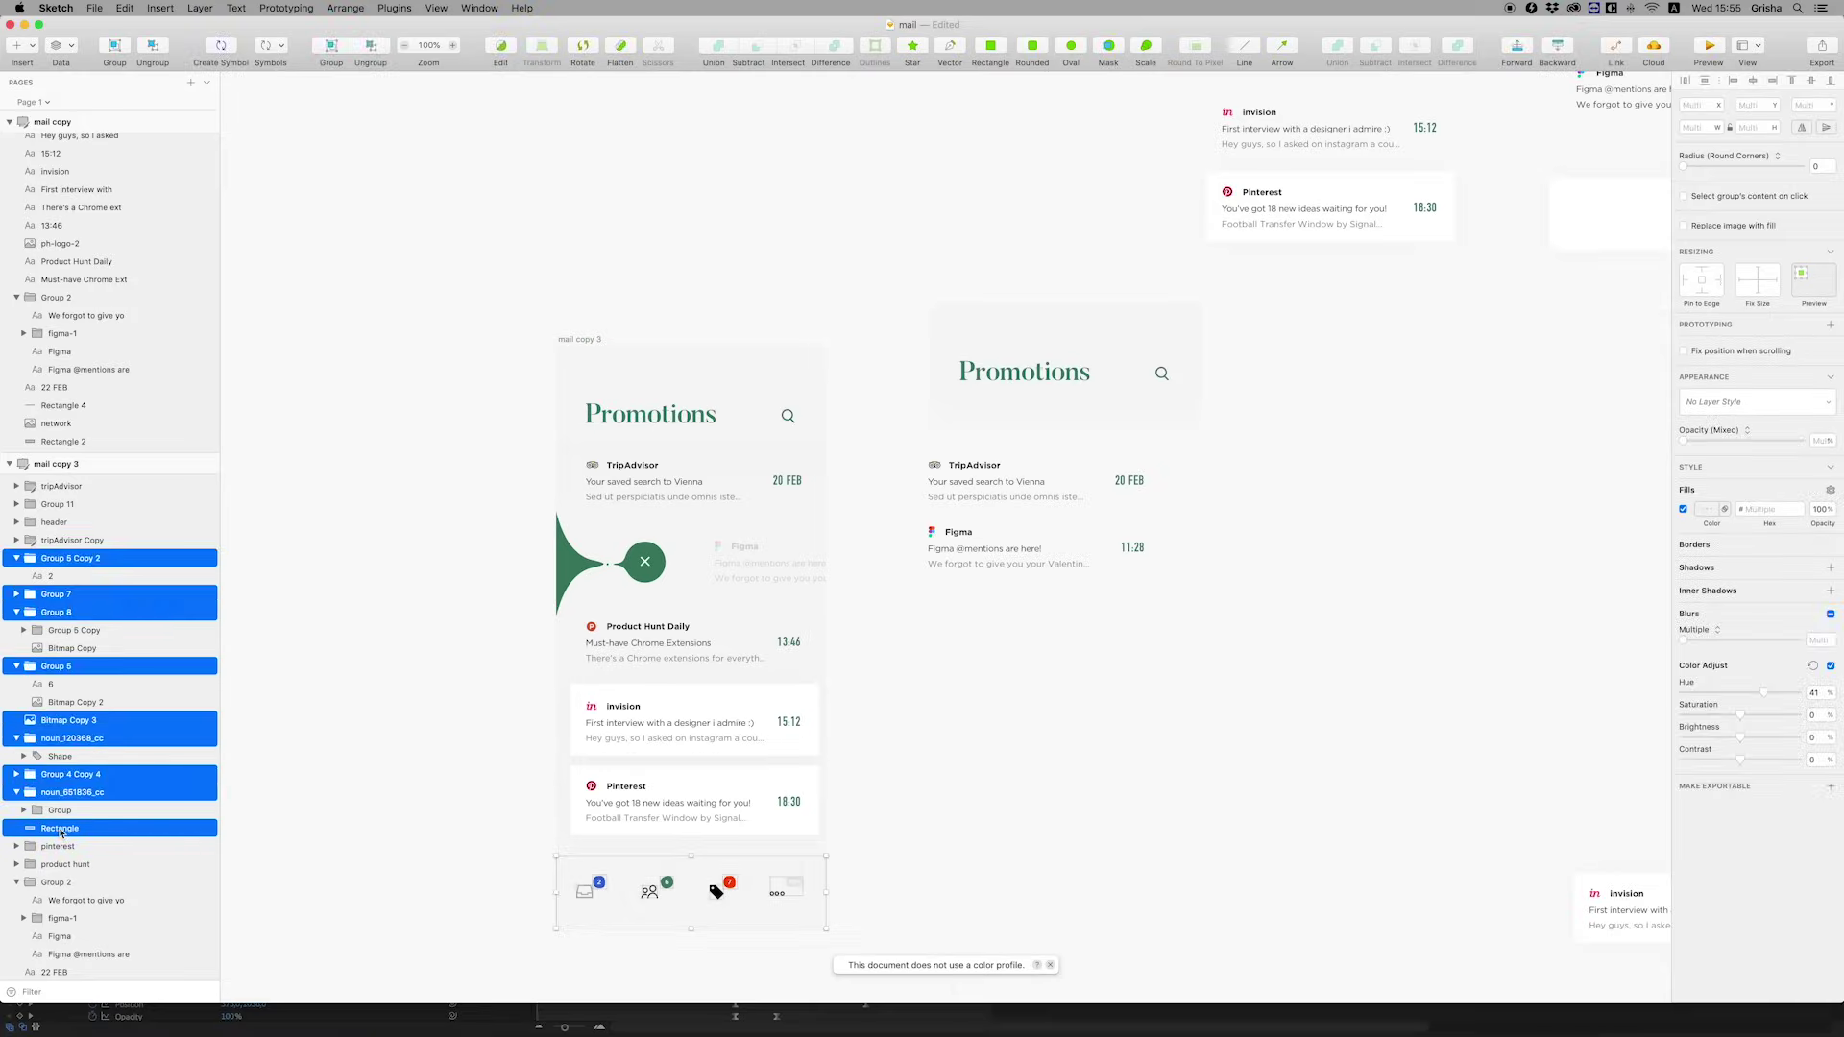
{"action": "key", "text": "super+g"}
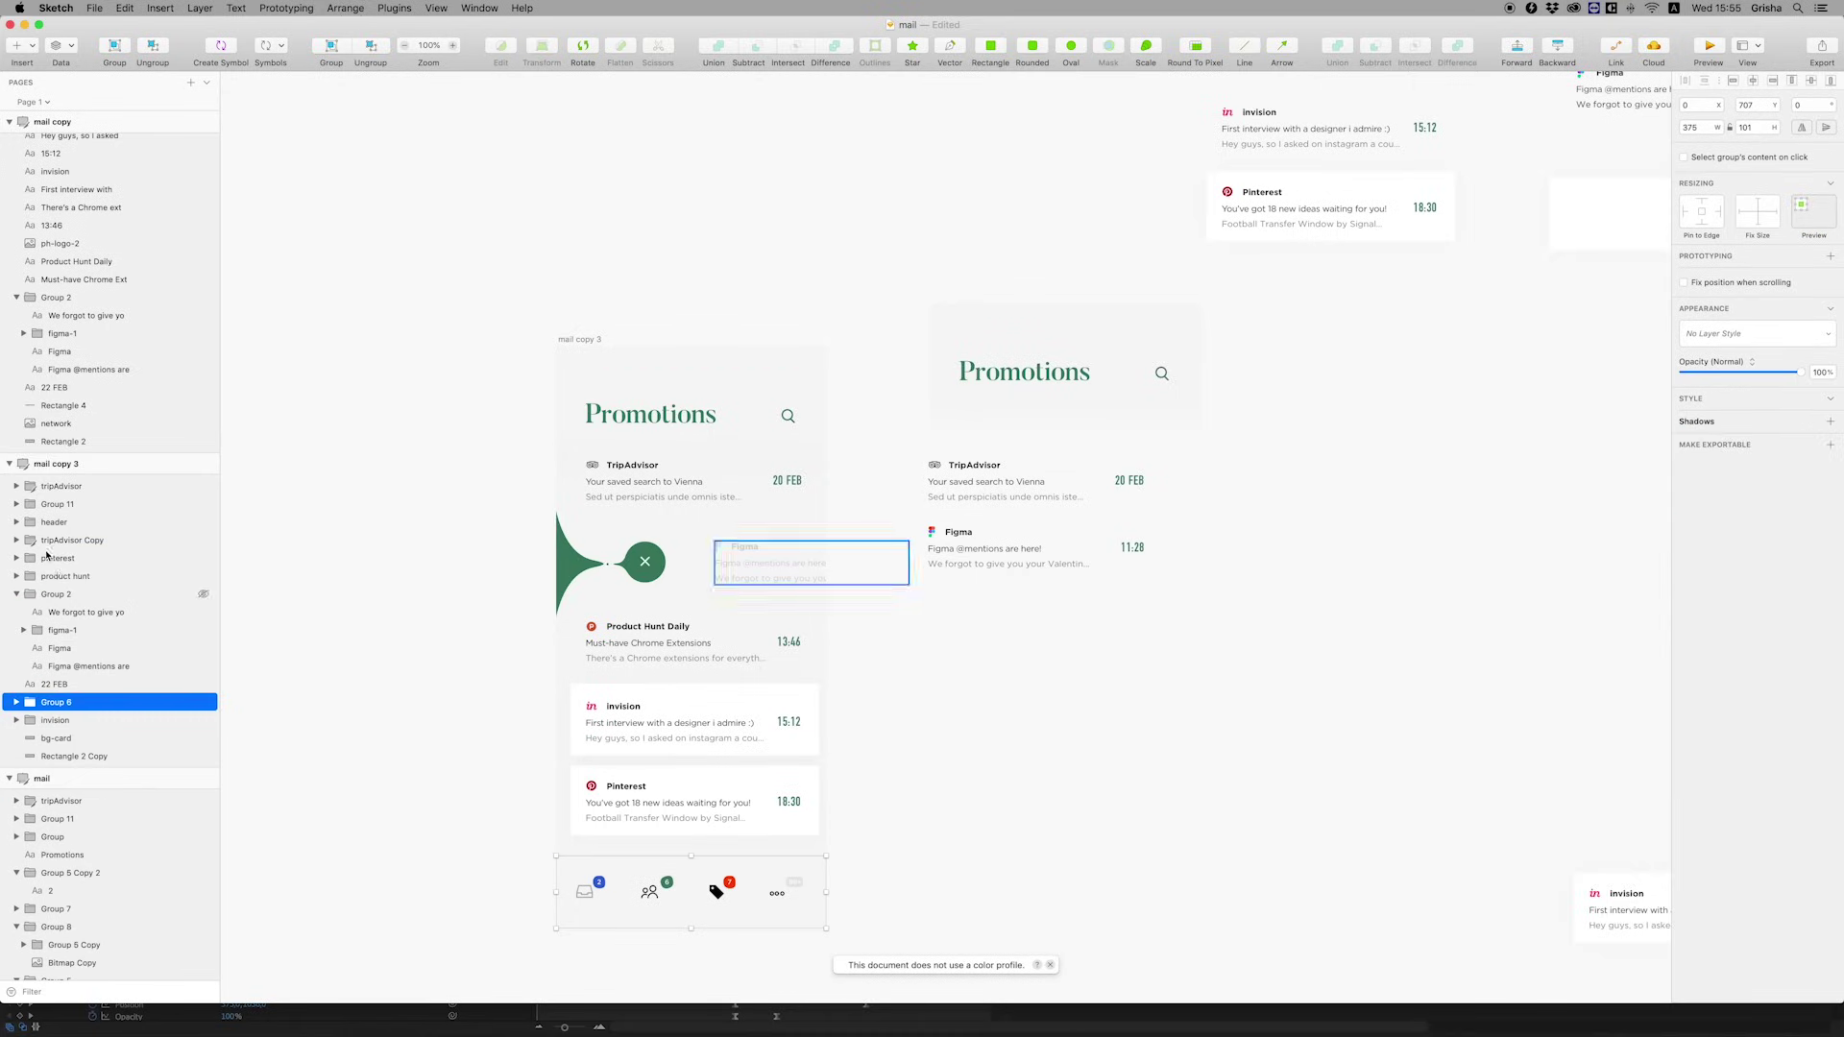
{"action": "double_click", "coordinate": [48, 702]}
{"action": "key", "text": "Return"}
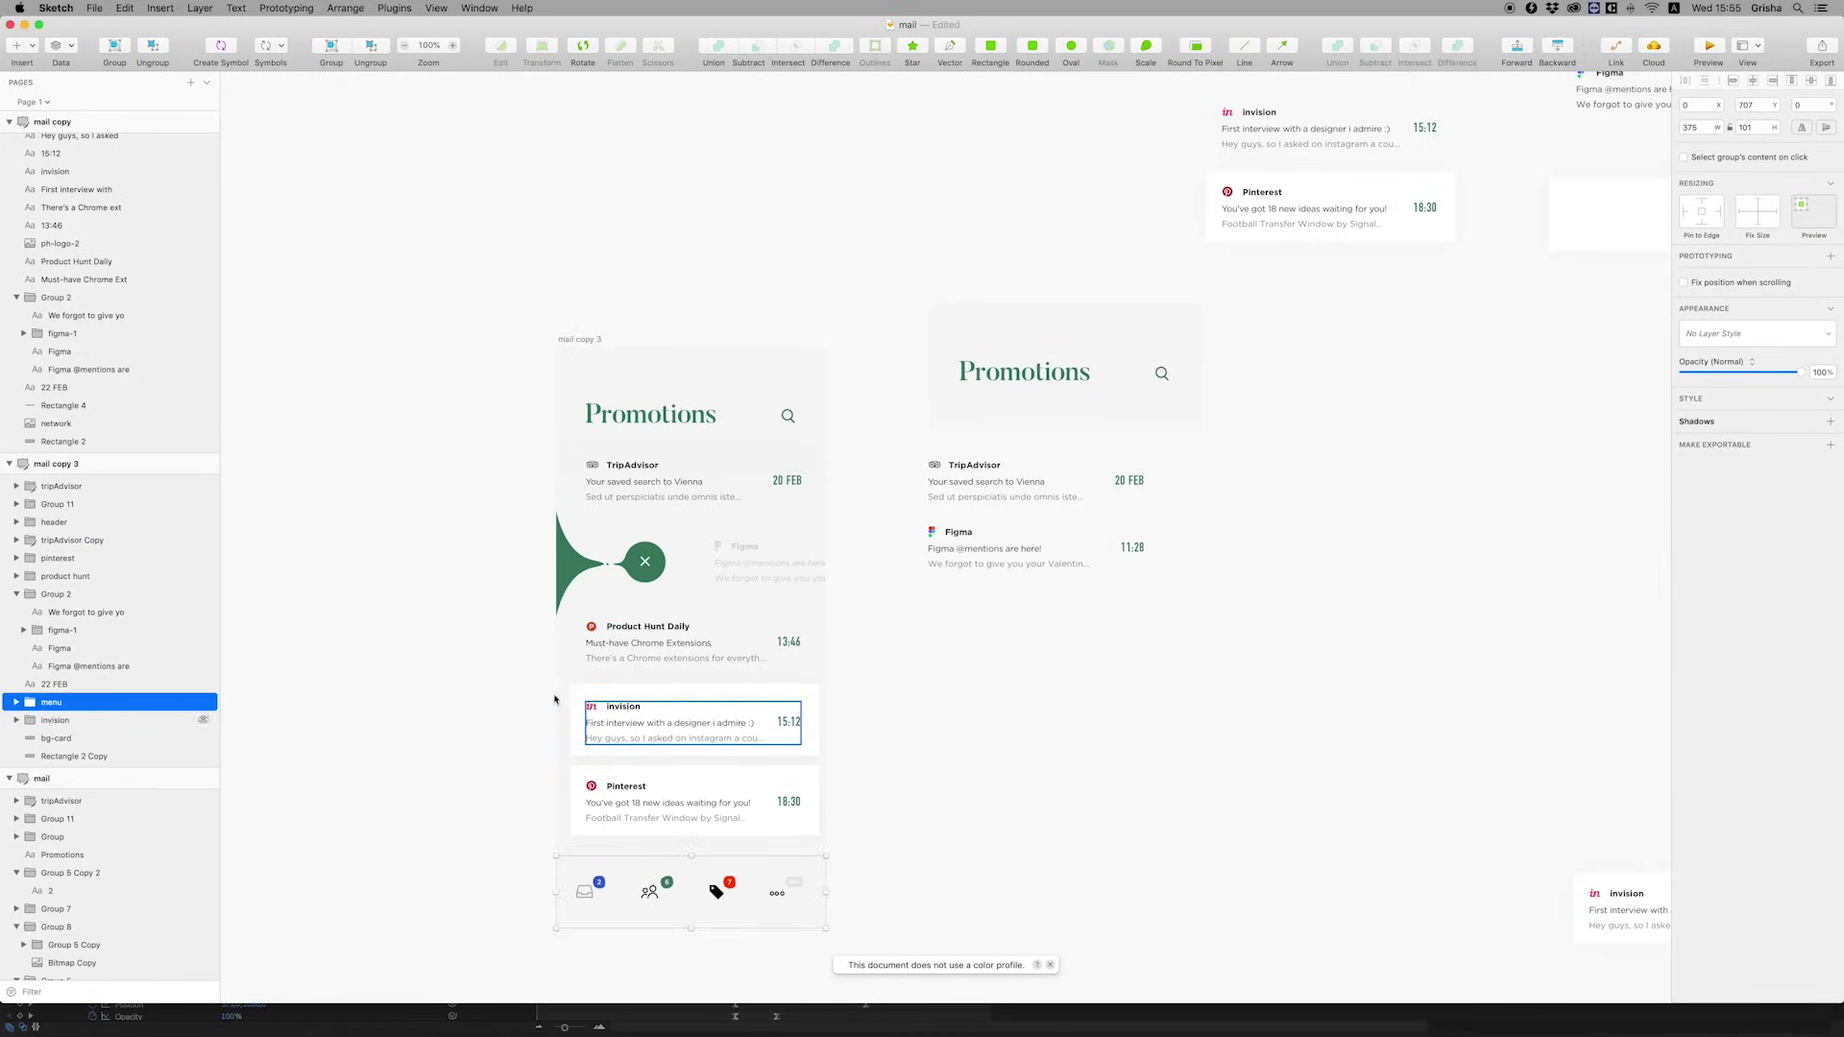
Select the Promotions header, the TripAdvisor row and the swipe's delete X together on the mail copy 3 artboard
{"action": "left_click", "coordinate": [658, 428]}
{"action": "left_click", "coordinate": [672, 485], "text": "shift"}
{"action": "left_click", "coordinate": [646, 567], "text": "super"}
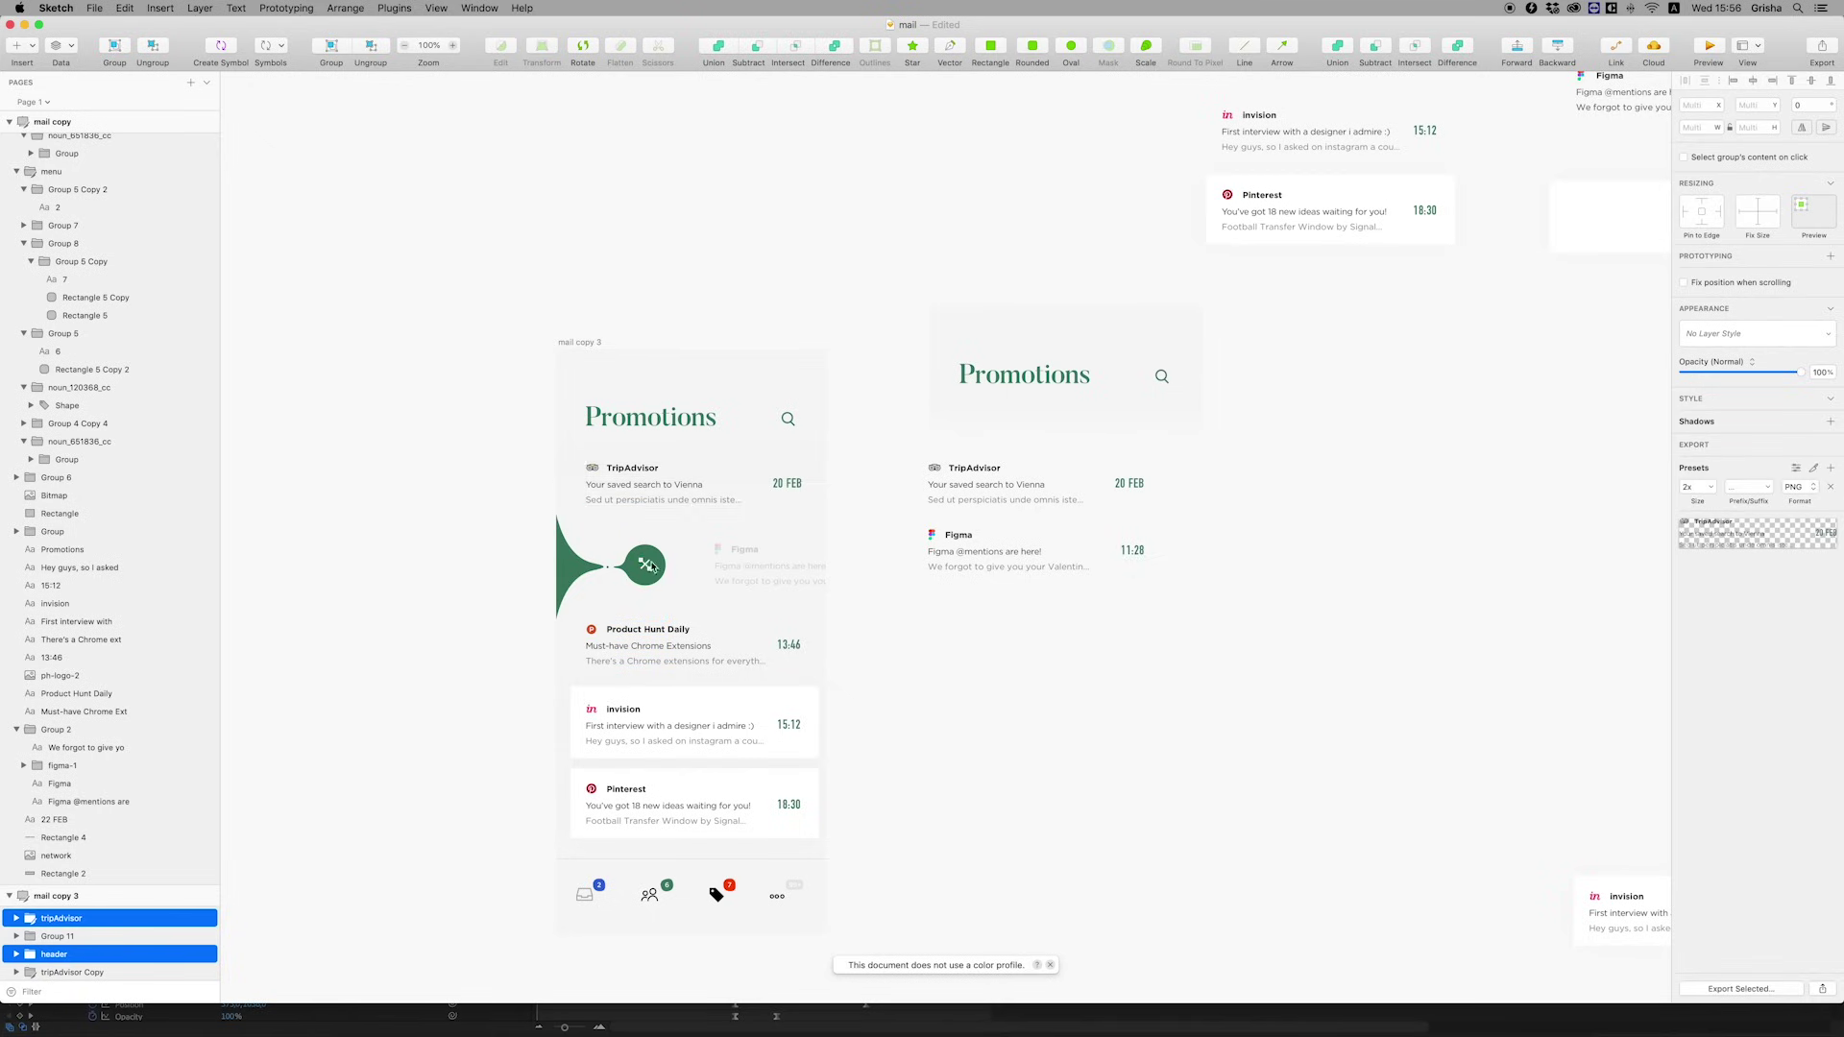
{"action": "key", "text": "Escape"}
{"action": "left_click", "coordinate": [672, 491], "text": "shift"}
{"action": "left_click", "coordinate": [672, 425], "text": "shift"}
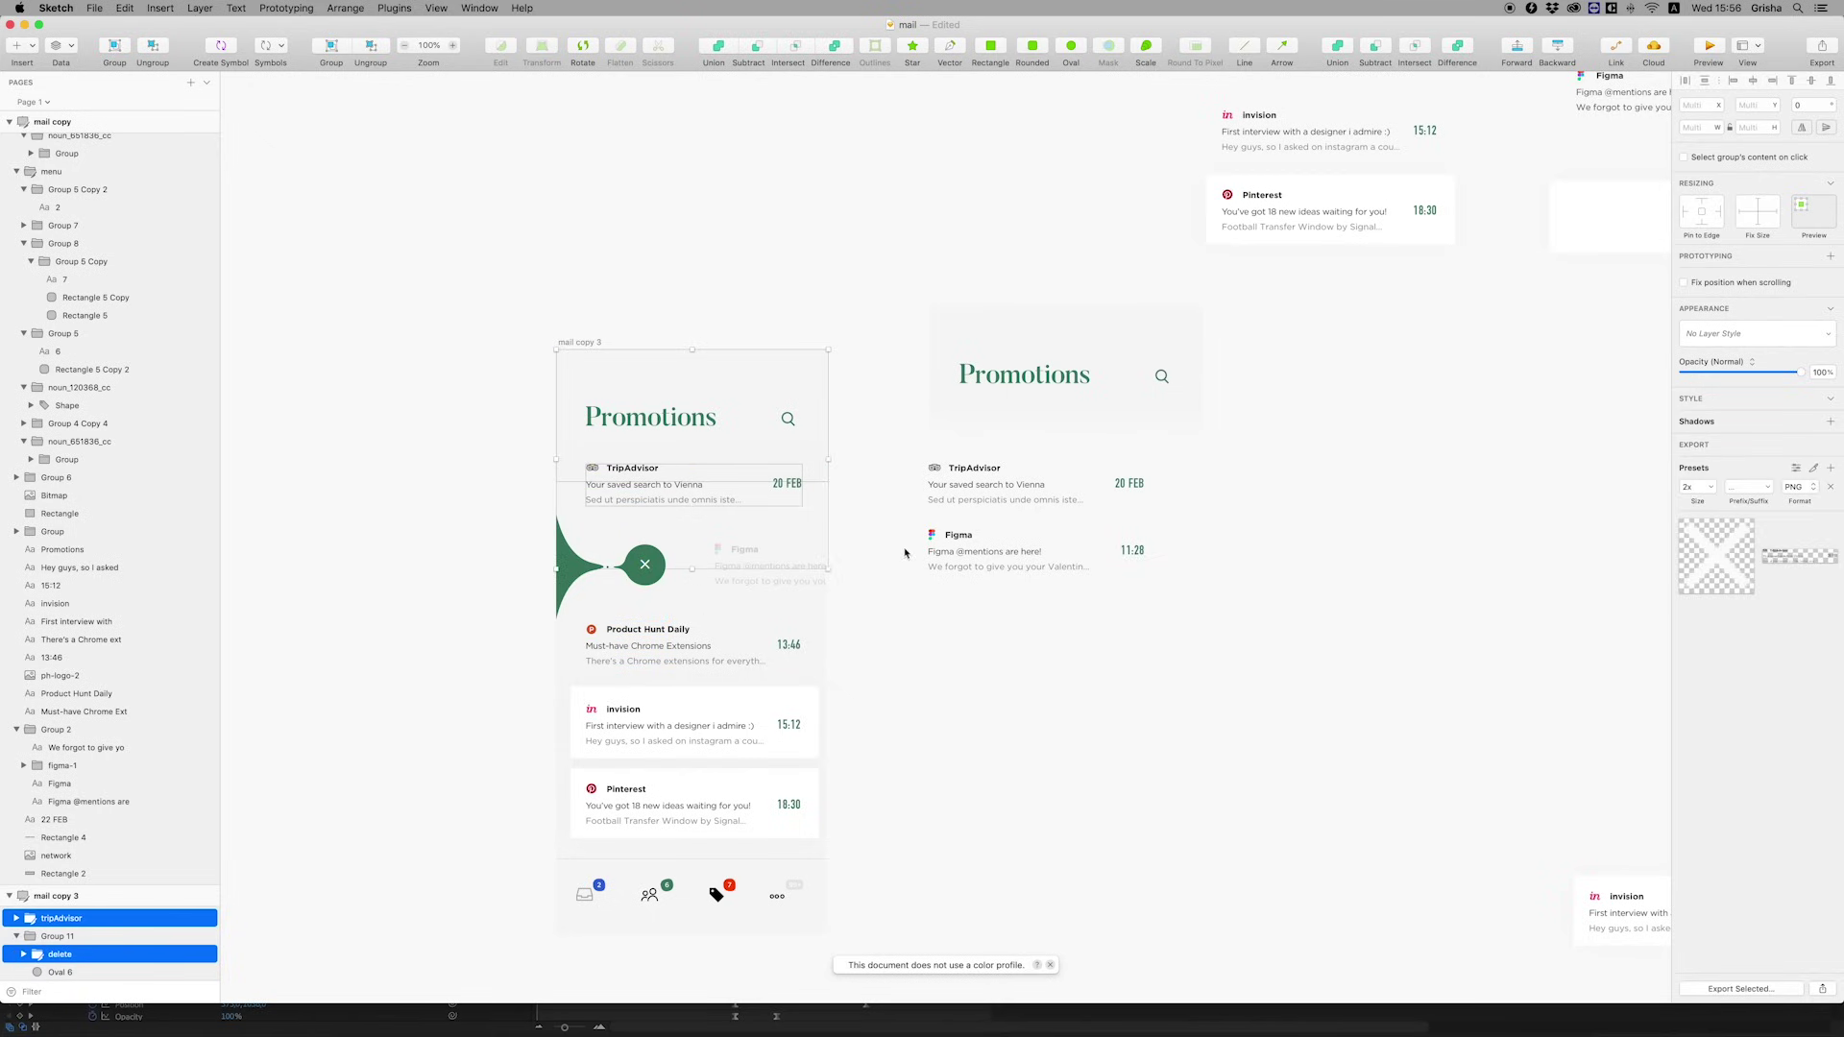